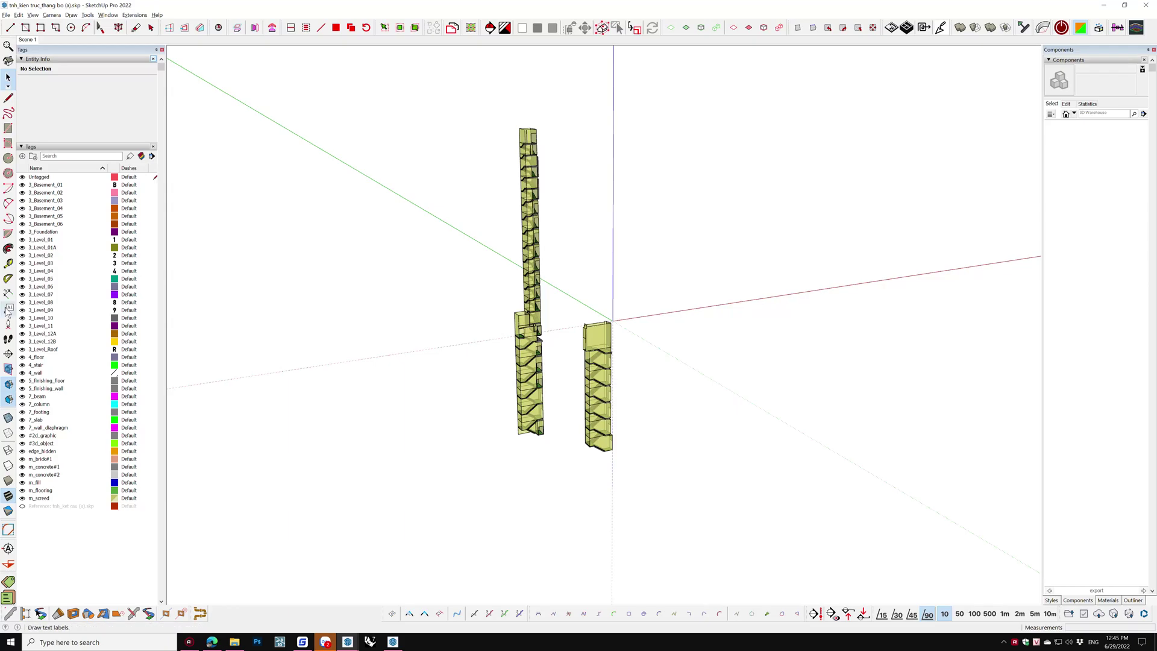
- Add a leader note reading 'Thang bộ vẽ file riêng' on the stair model
click(8, 308)
click(599, 325)
click(632, 273)
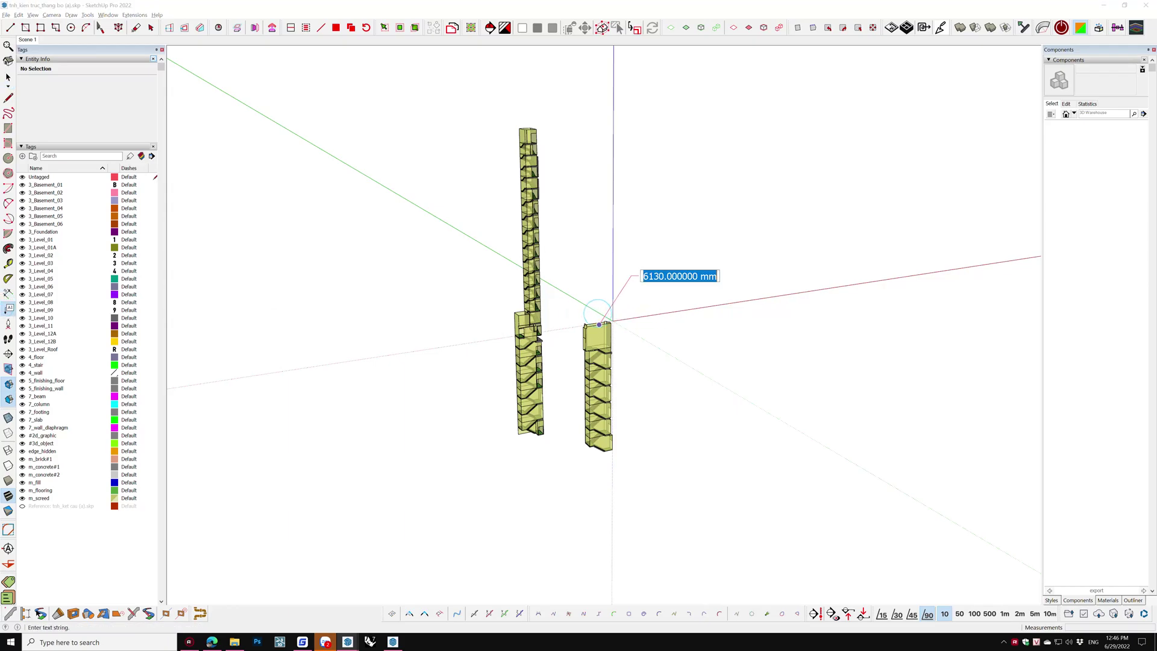
text(Thang bộ ve)
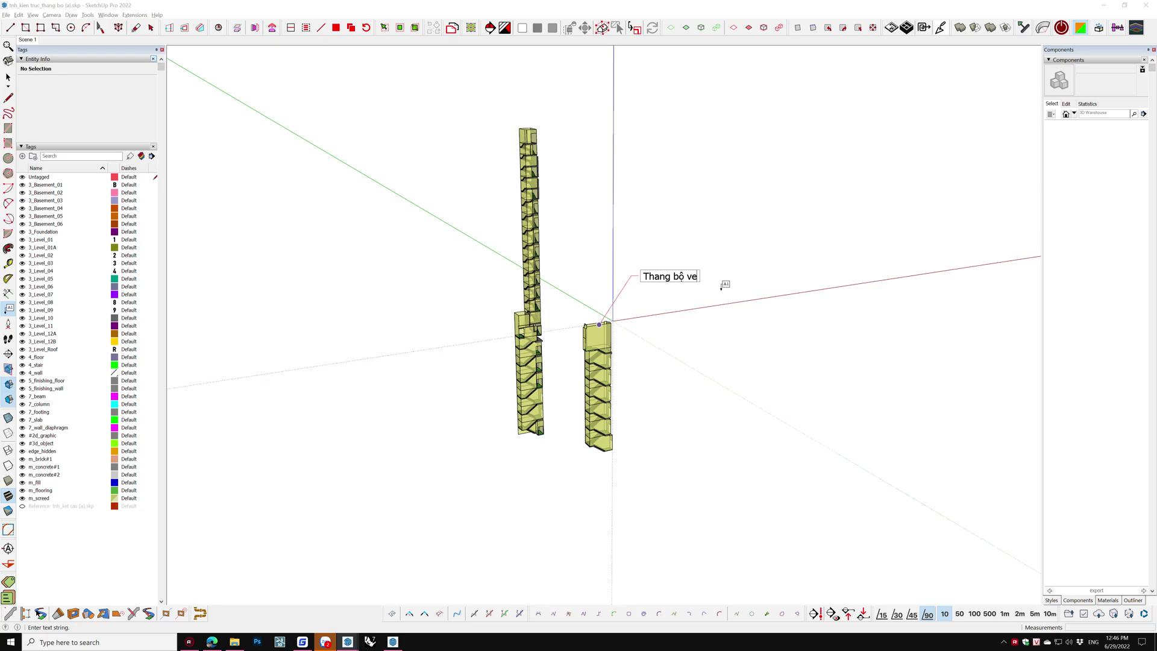
key(BackSpace)
text(ẽ file riê)
text(ng)
click(751, 354)
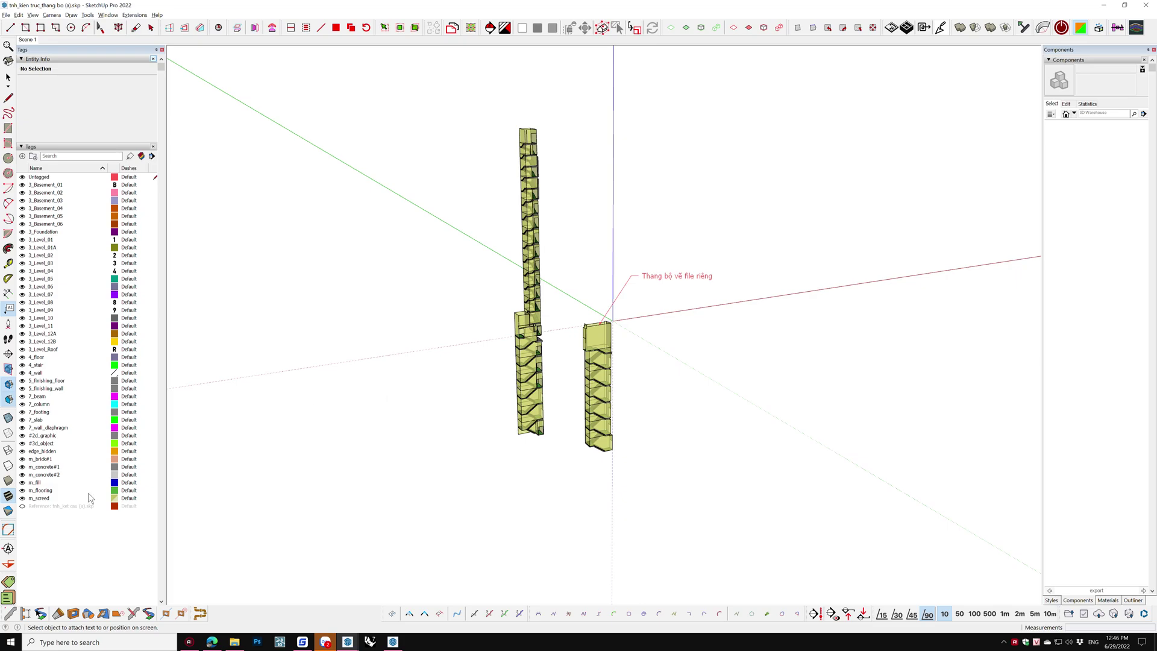
- Show the structural Reference tag and label the tower 'Xref Kết cấu vào = Trimble Connect'
click(22, 506)
click(632, 393)
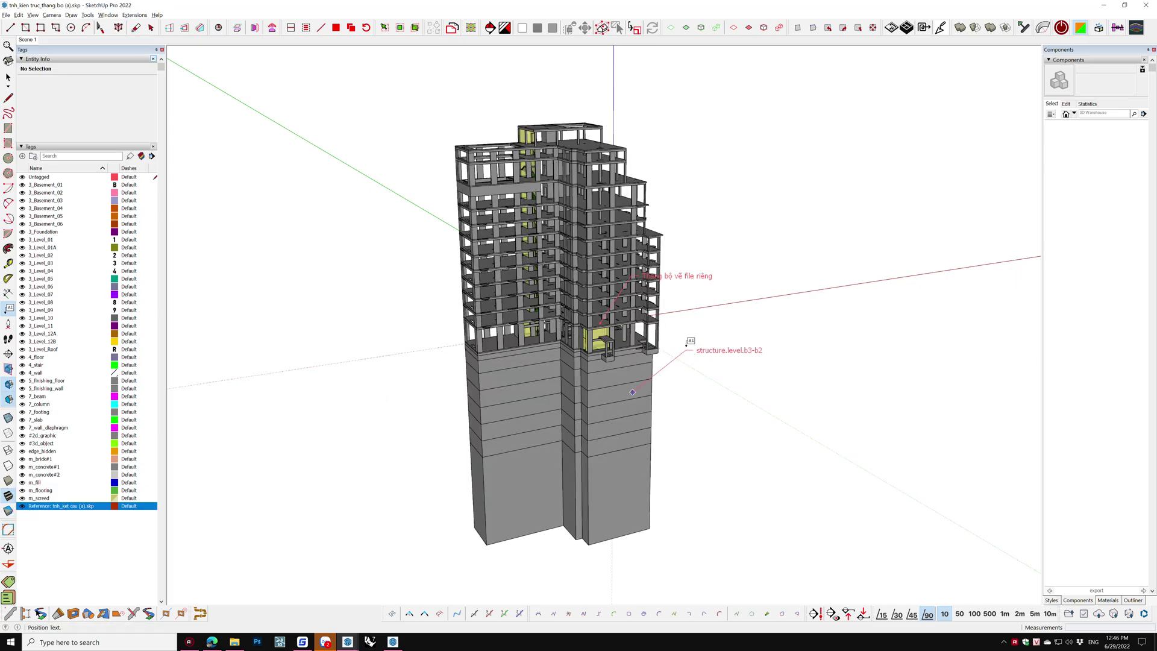
click(689, 328)
text(Xref Jeô)
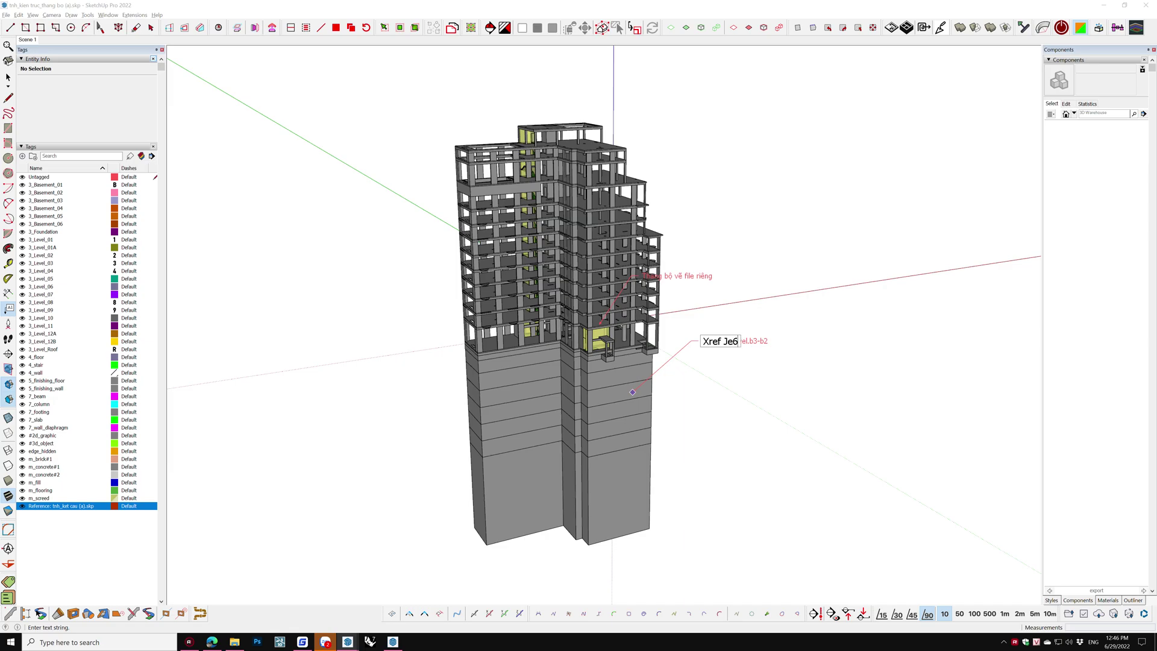
key(BackSpace)
key(BackSpace)
text(câu)
text( vào = Tri)
text( Connec)
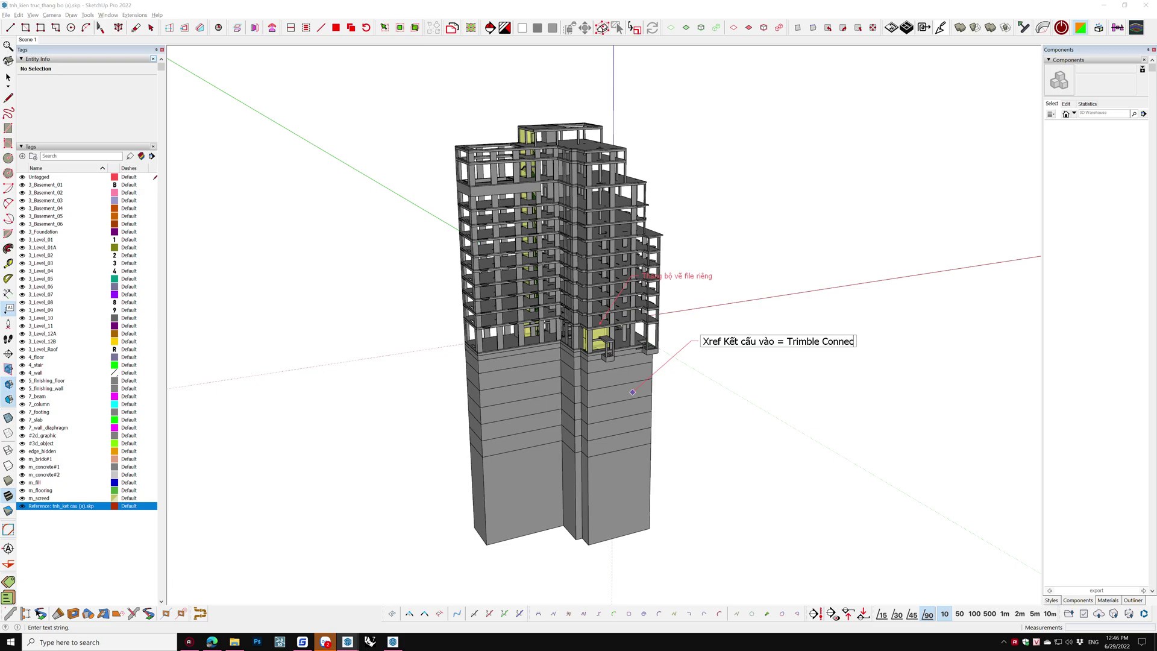
text(t)
key(Return)
click(851, 369)
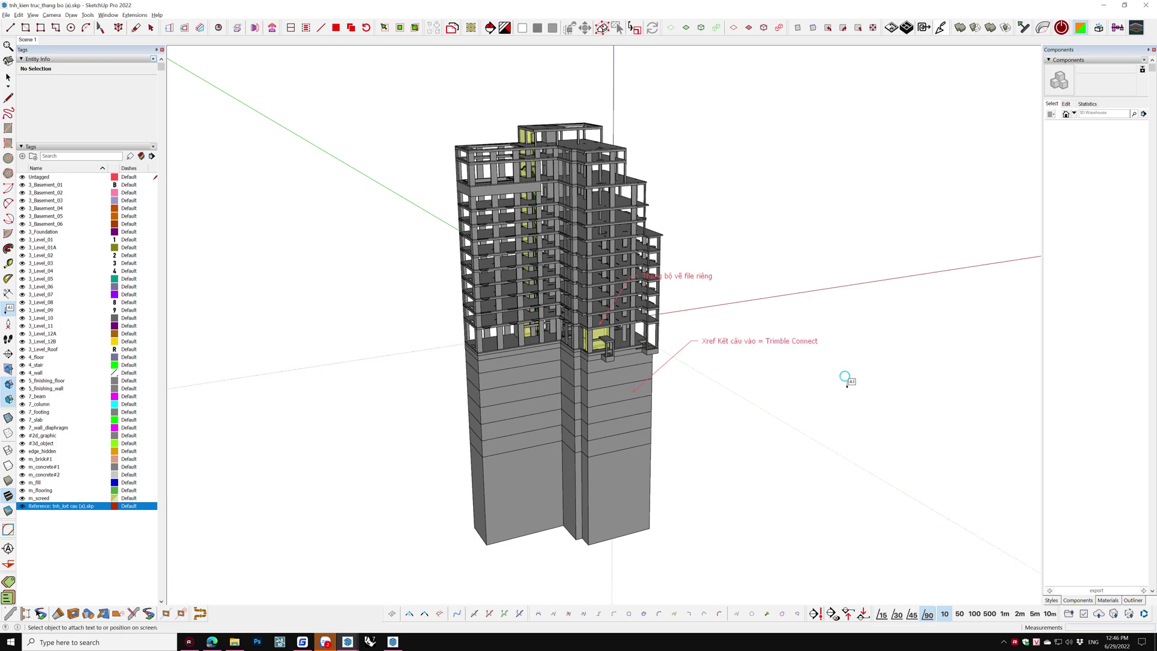
- Import tnh_kien truc_tuong xay (a).skp from Trimble Connect as a reference model
click(1098, 614)
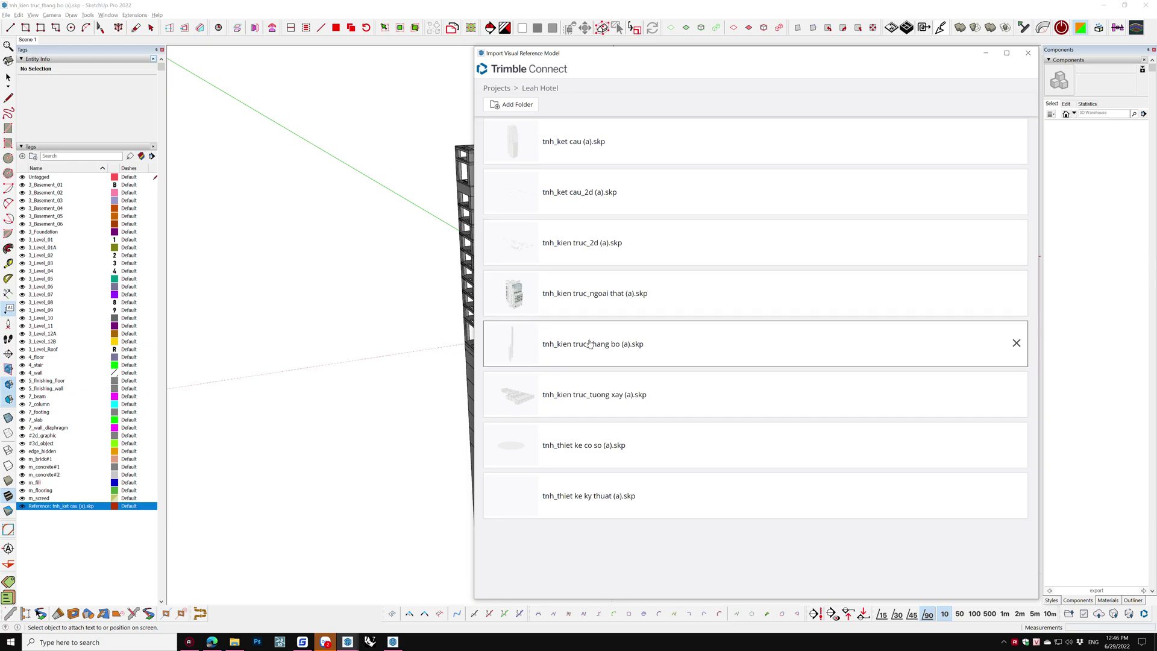
click(609, 401)
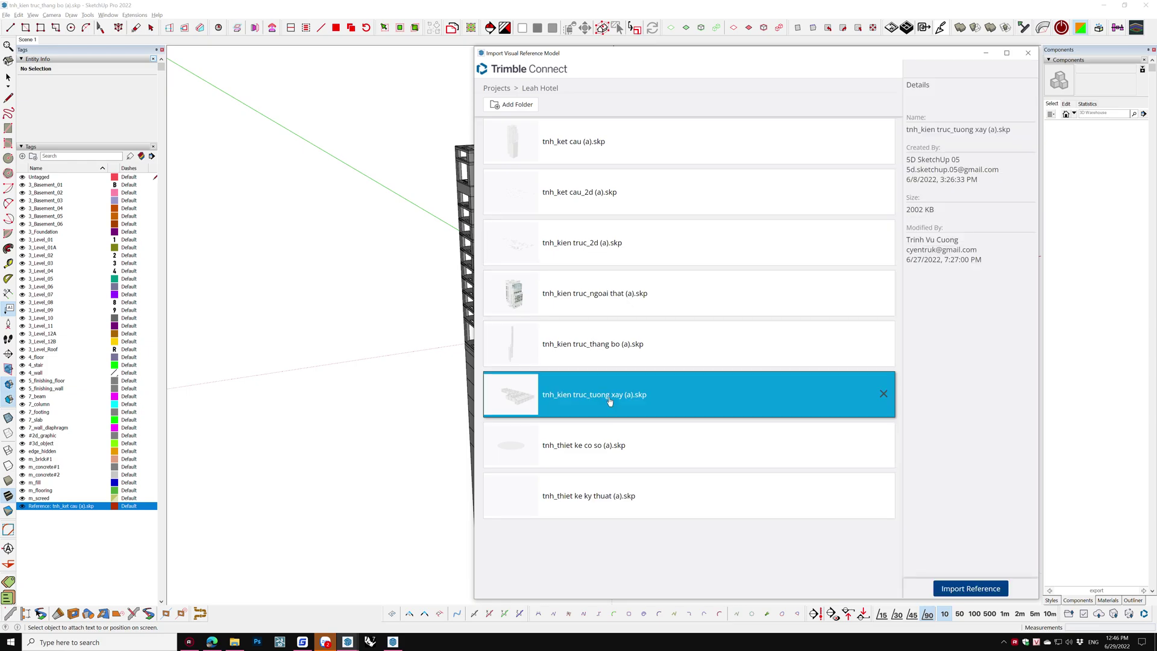
click(948, 589)
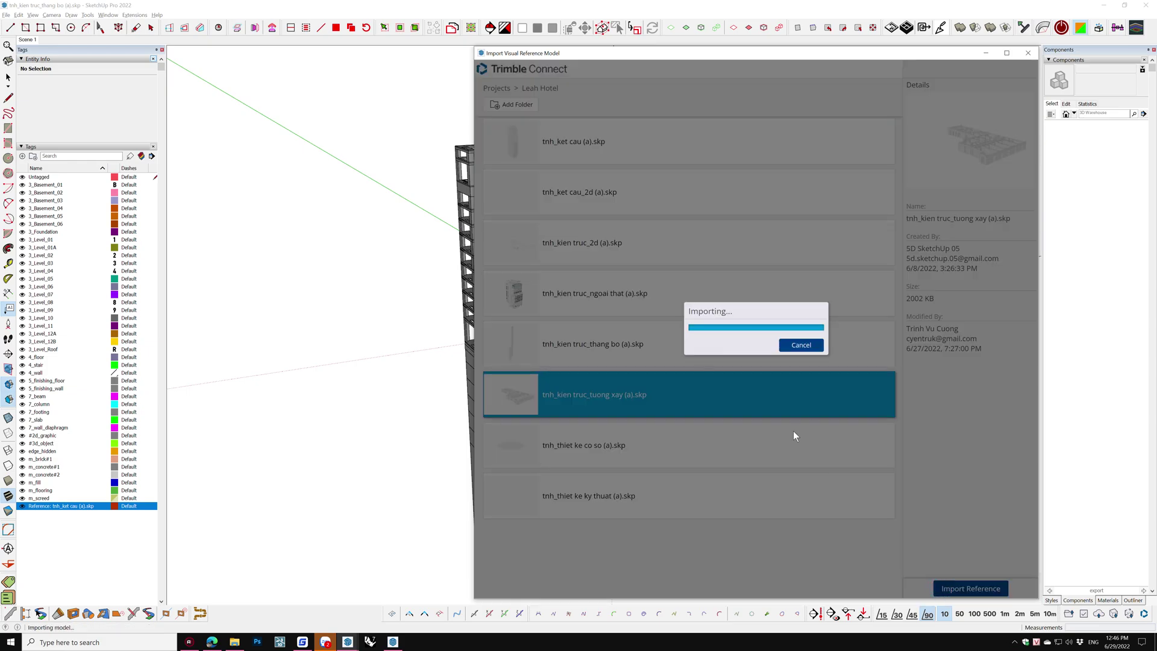
- Toggle the new wall reference's tag off and back on to check it on the tower
scroll(690, 208, down, 5)
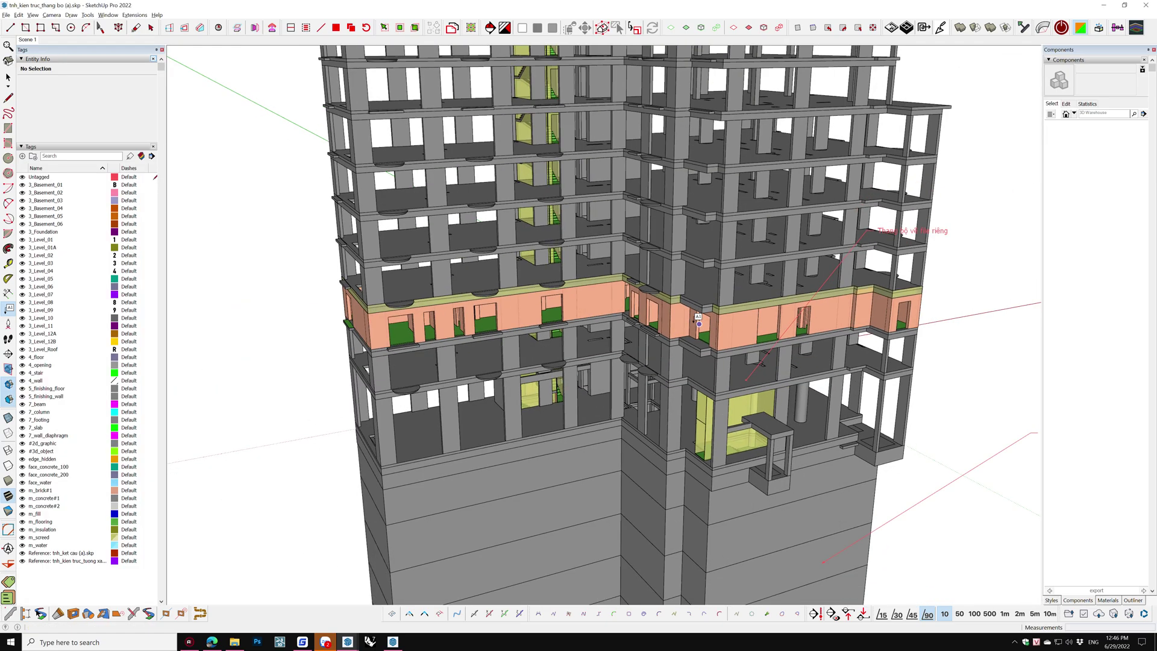
middle_drag(690, 208, 320, 476)
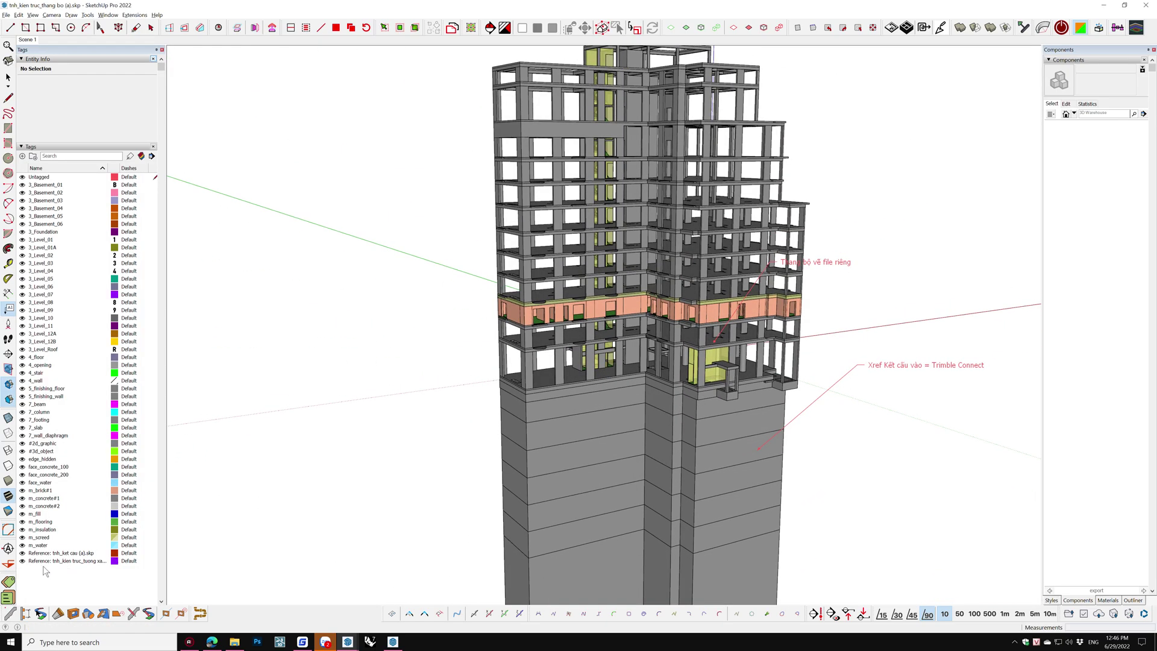
click(22, 561)
click(22, 561)
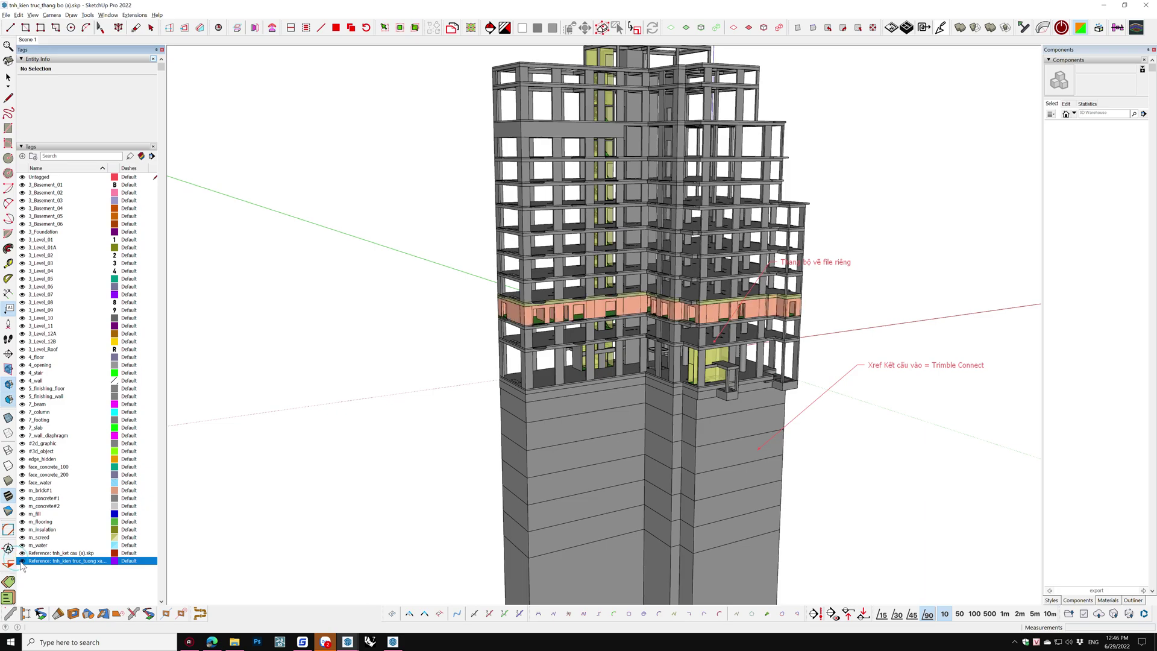
click(21, 561)
mouse_move(347, 642)
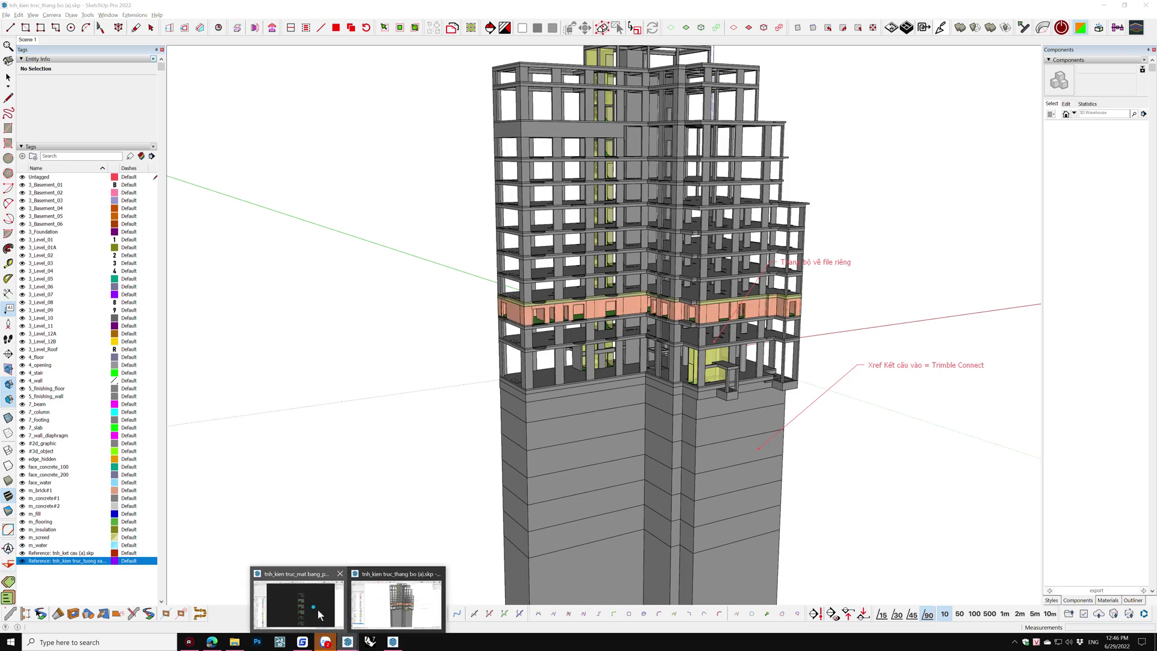
click(317, 609)
- Open tnh_kien truc_tuong xay (a).skp and view it in tilted perspective
click(6, 15)
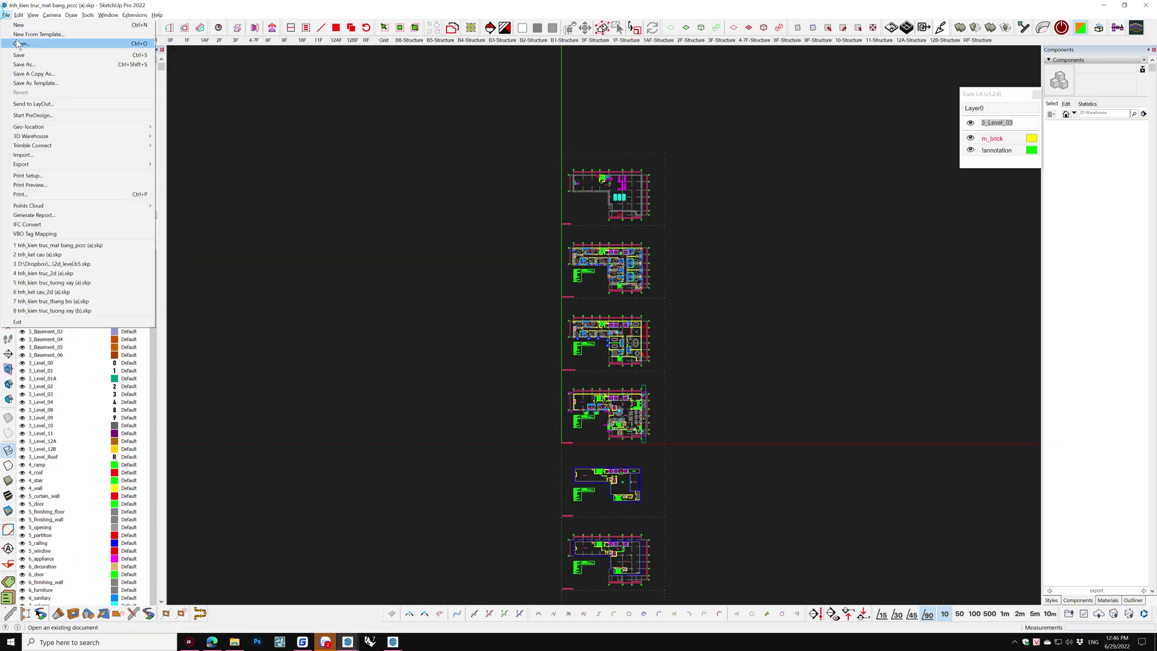
click(28, 44)
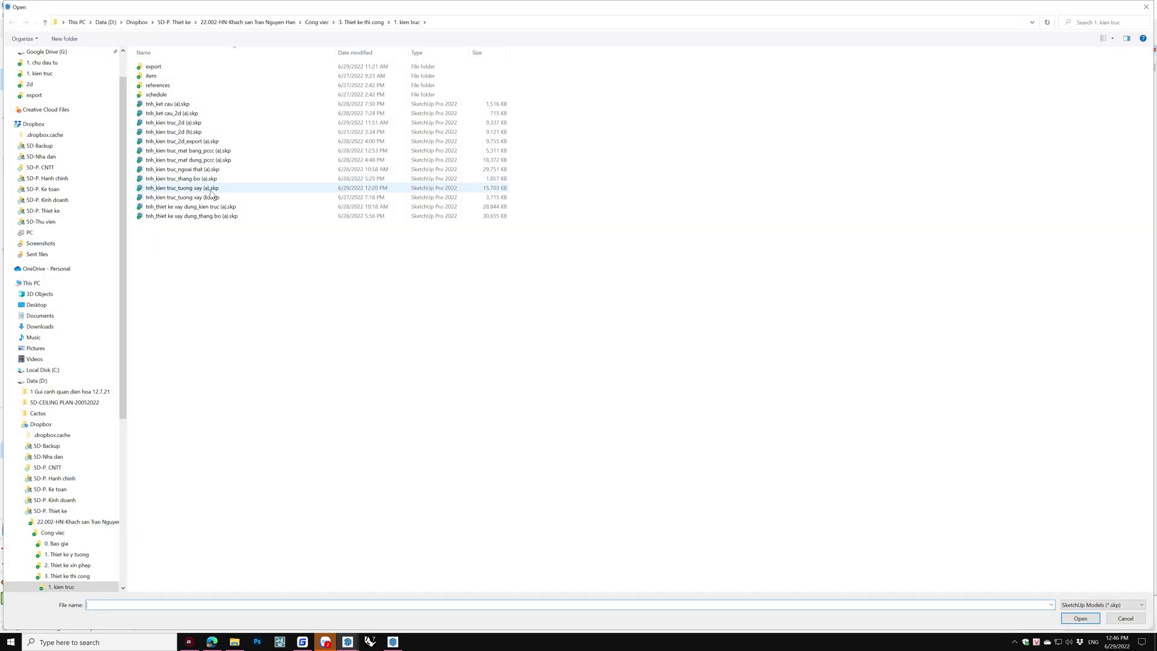
double_click(211, 189)
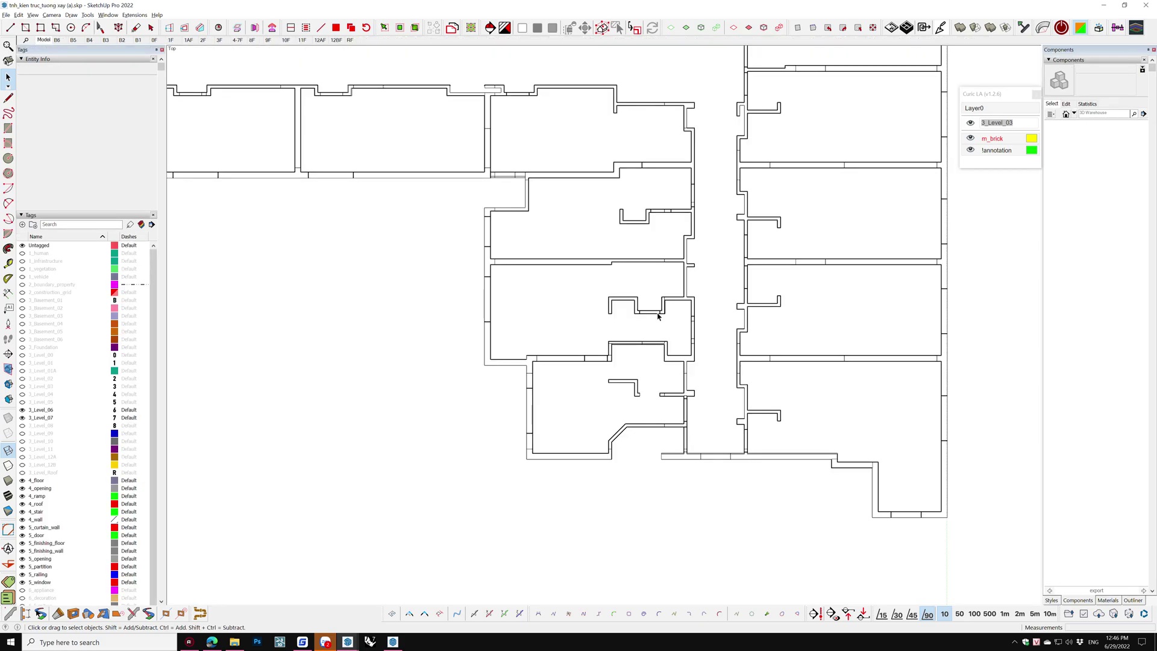
mouse_move(658, 313)
middle_down()
mouse_move(701, 220)
mouse_move(157, 48)
middle_up()
- Switch to the level 1 scene and inspect the level components by selecting them
click(57, 41)
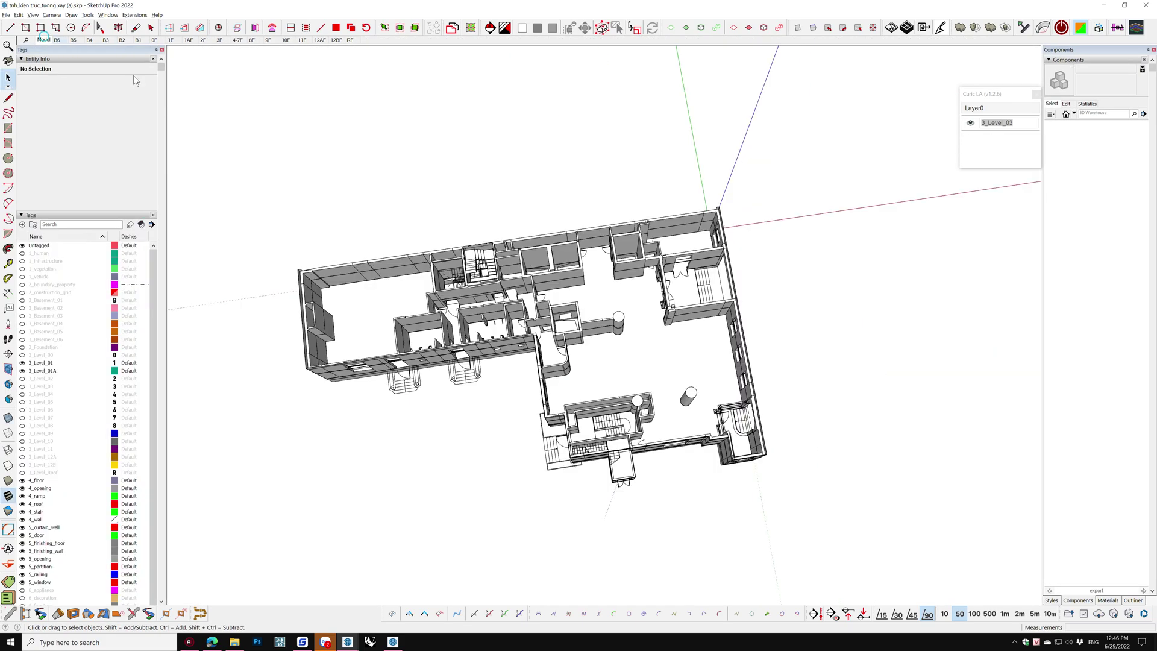
key(ctrl+a)
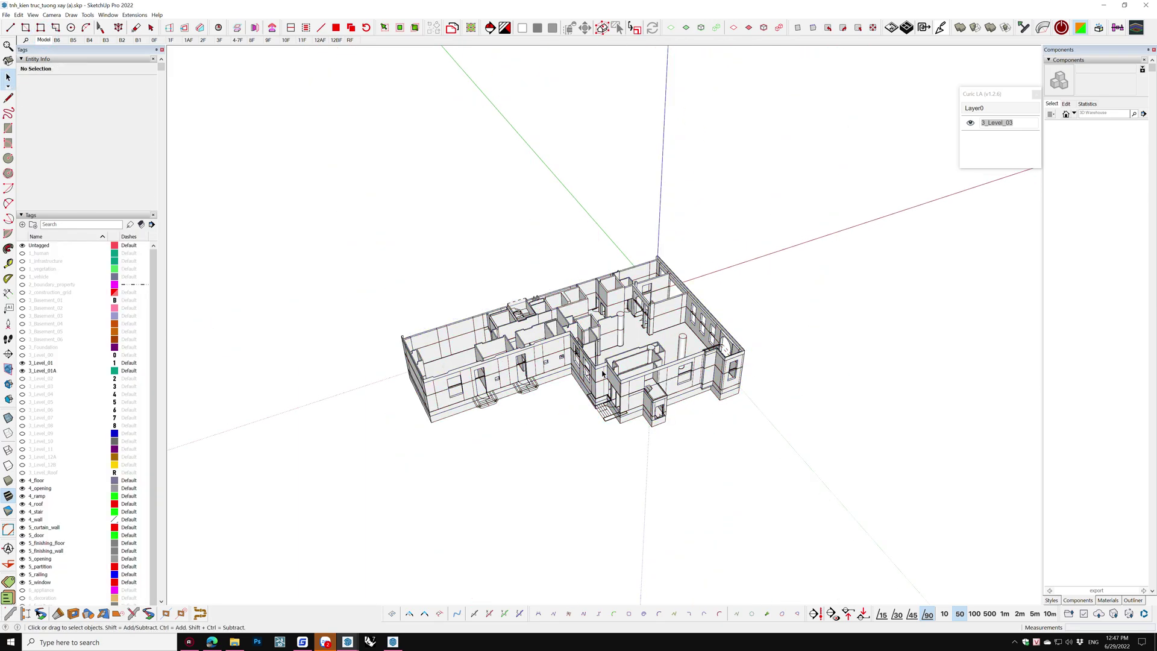
click(632, 388)
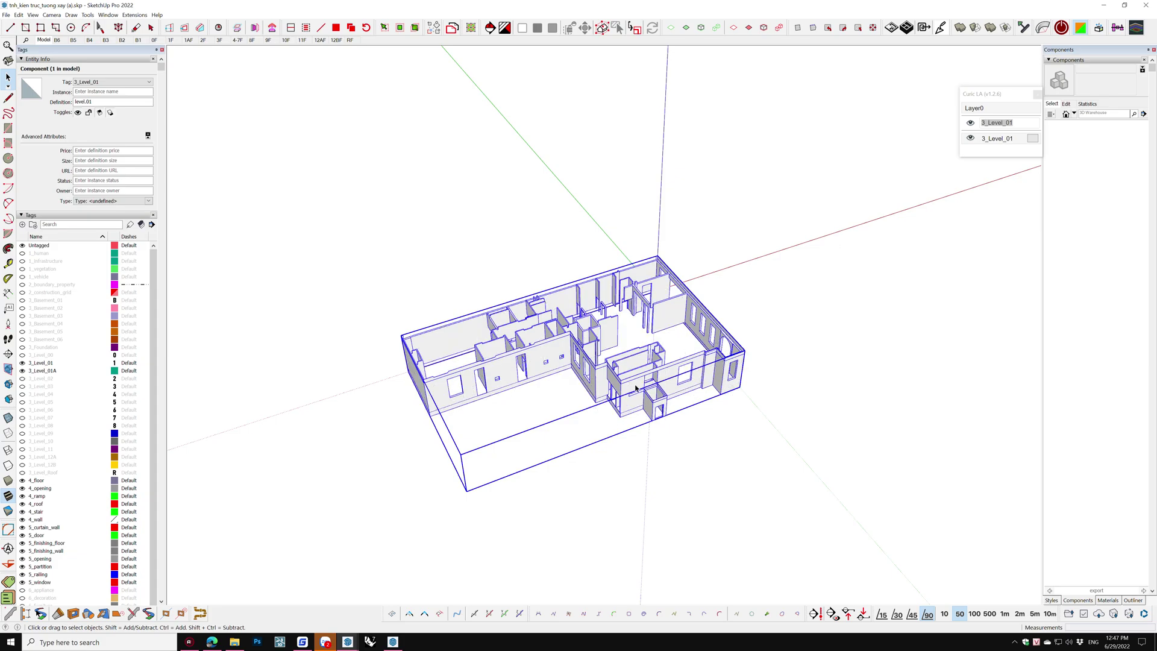
middle_drag(636, 389, 648, 303)
scroll(648, 303, down, 2)
click(760, 325)
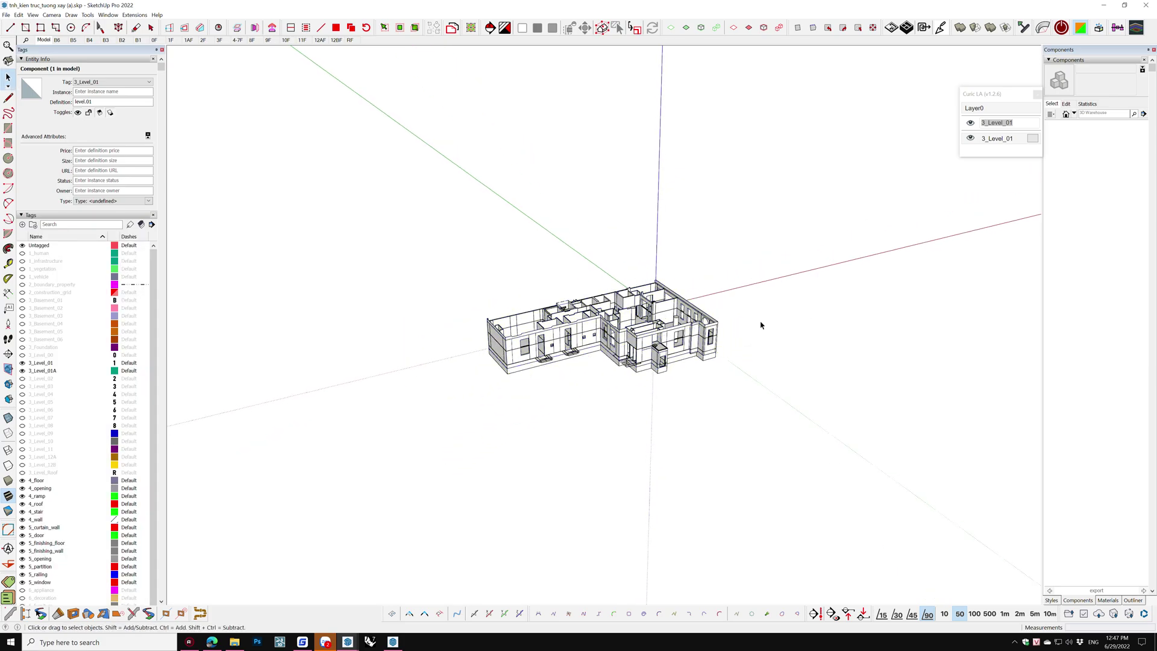
- Show all level tags from 3_Basement_01 to 3_Level_Roof and publish to Trimble Connect
click(43, 300)
click(40, 474)
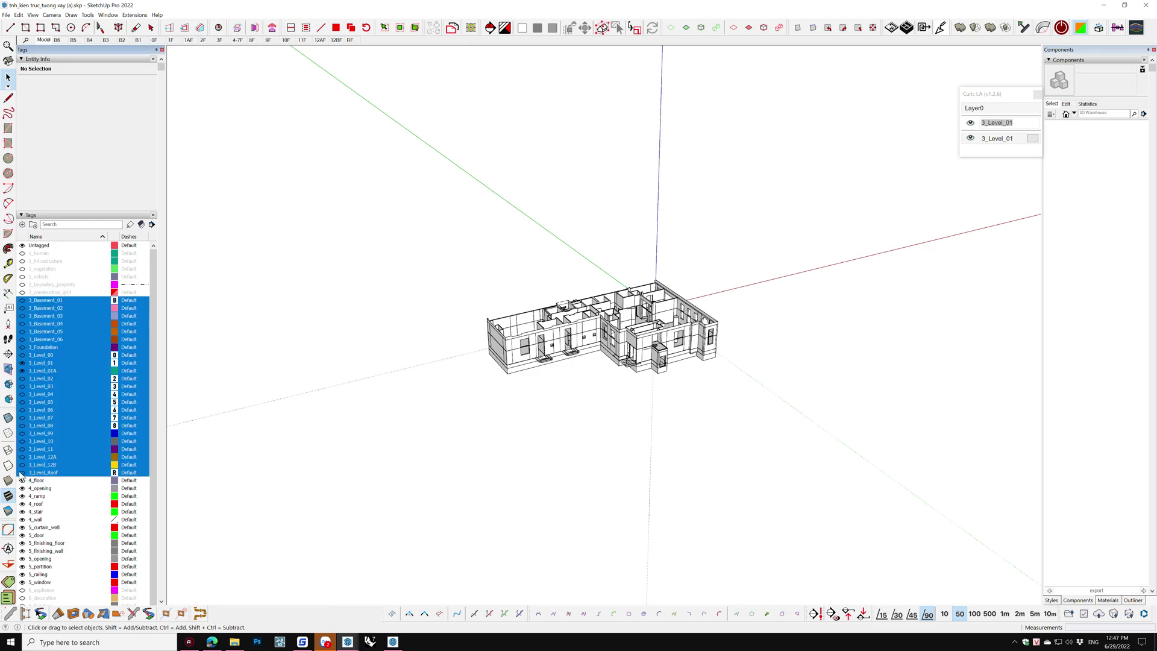
click(22, 473)
mouse_move(325, 454)
middle_down()
mouse_move(413, 190)
mouse_move(723, 392)
middle_up()
click(1104, 614)
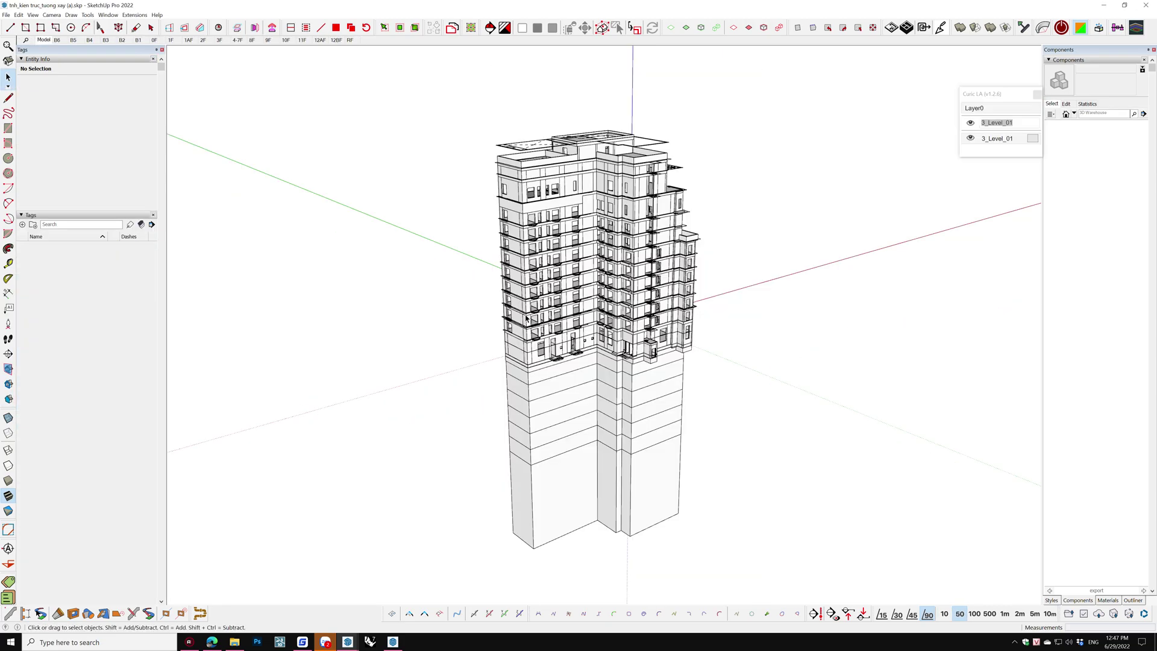
- Hide the structural and 2D architecture references and orbit around the tower
scroll(100, 394, down, 3)
scroll(100, 395, down, 5)
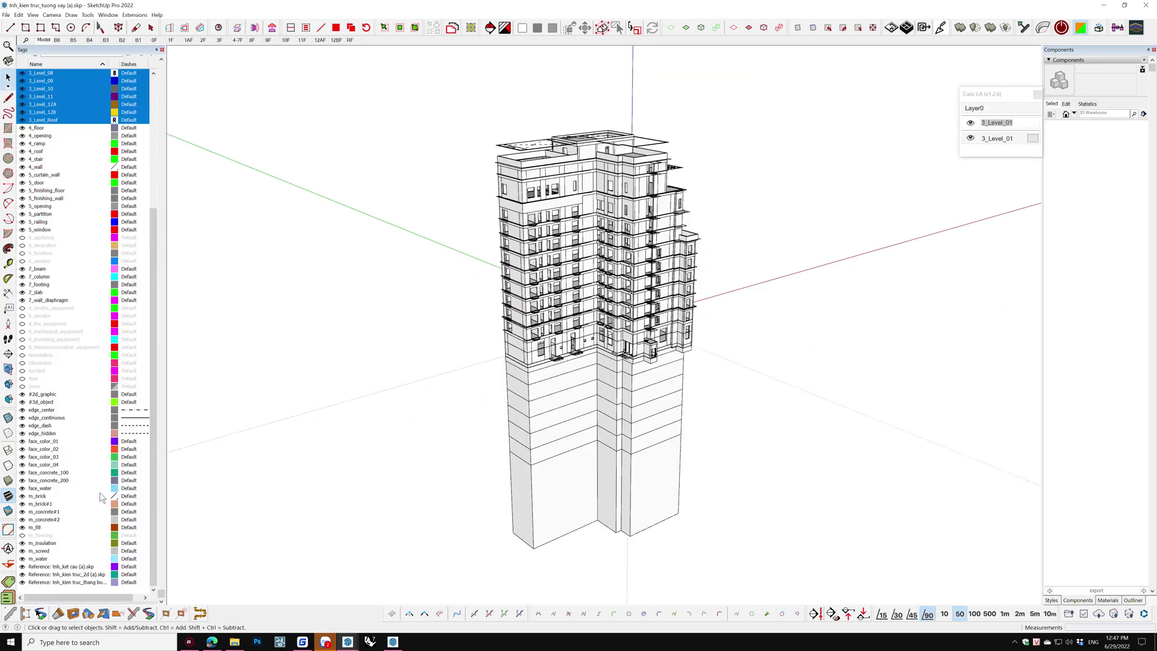
click(22, 567)
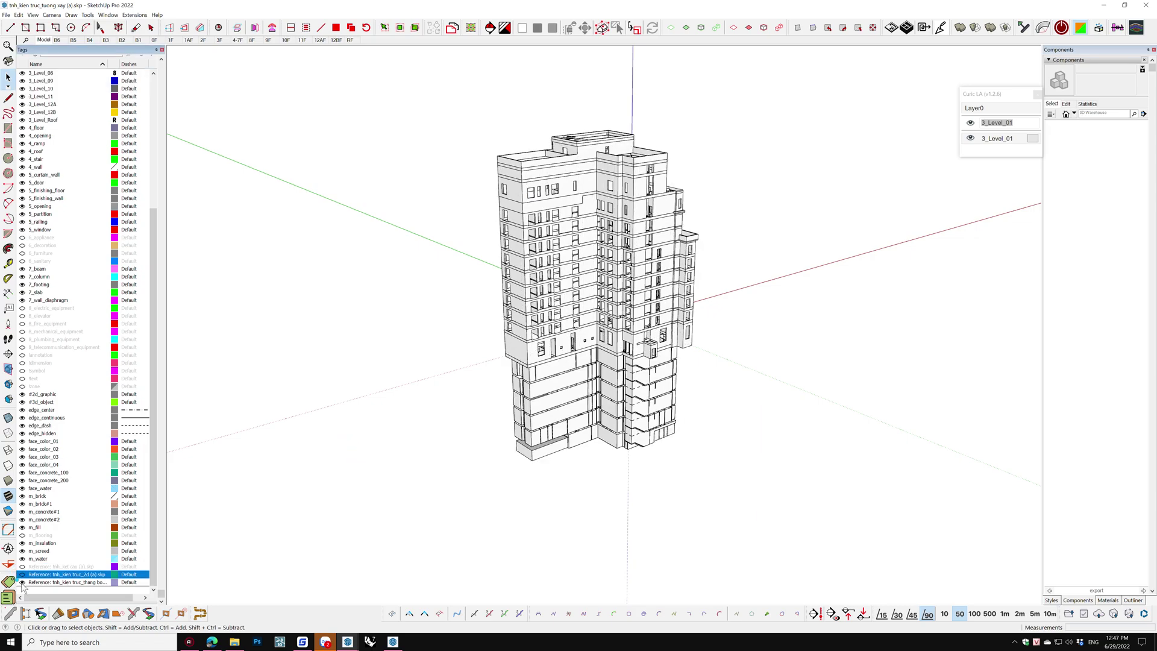
click(22, 575)
middle_drag(598, 486, 431, 336)
click(603, 259)
mouse_move(603, 259)
middle_down()
mouse_move(775, 432)
mouse_move(746, 403)
middle_up()
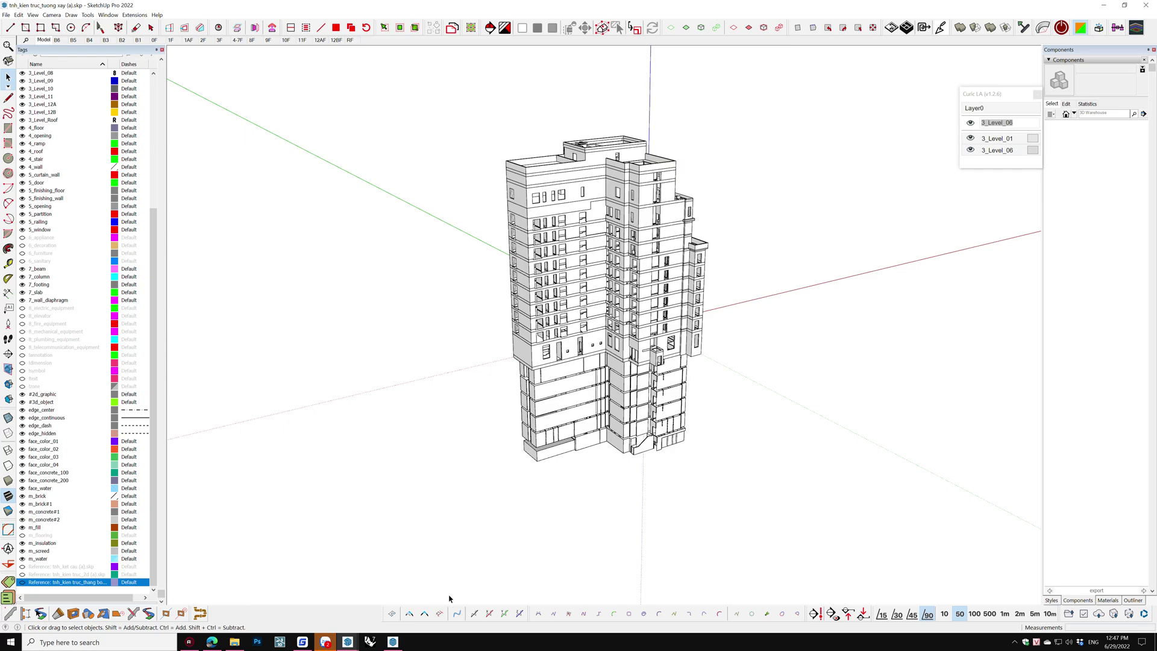
- Add a two-line leader note 'Kiến trúc tường xây cũng xref các thành phần liên quan vào để vẽ'
click(9, 308)
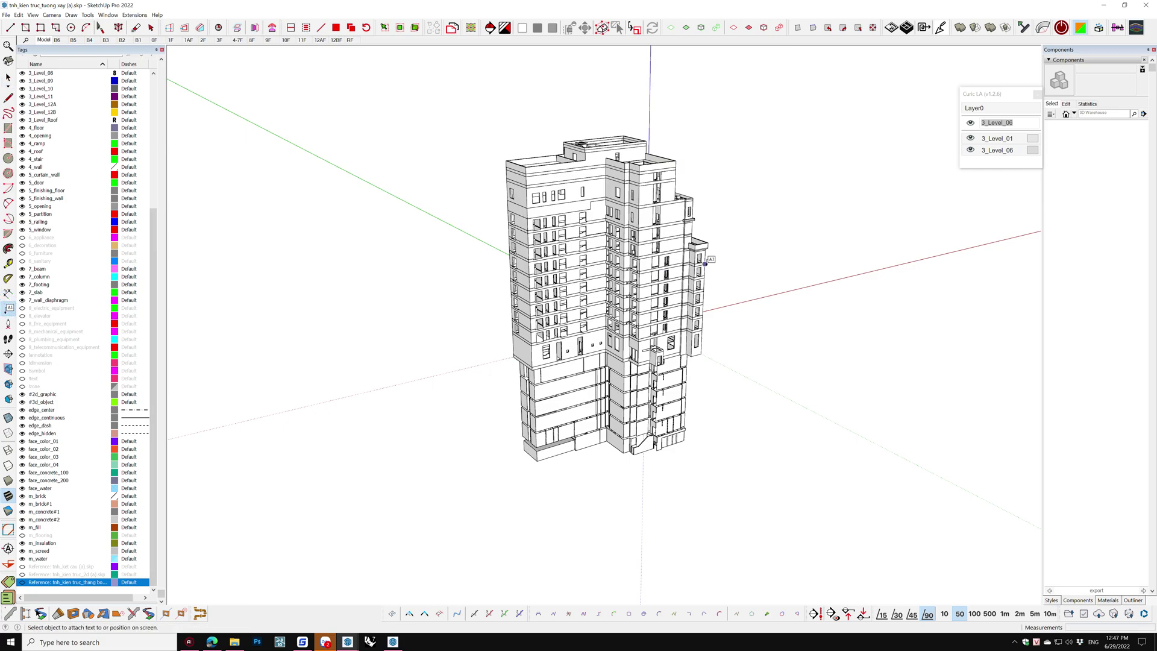
double_click(702, 256)
key(Escape)
scroll(698, 244, up, 2)
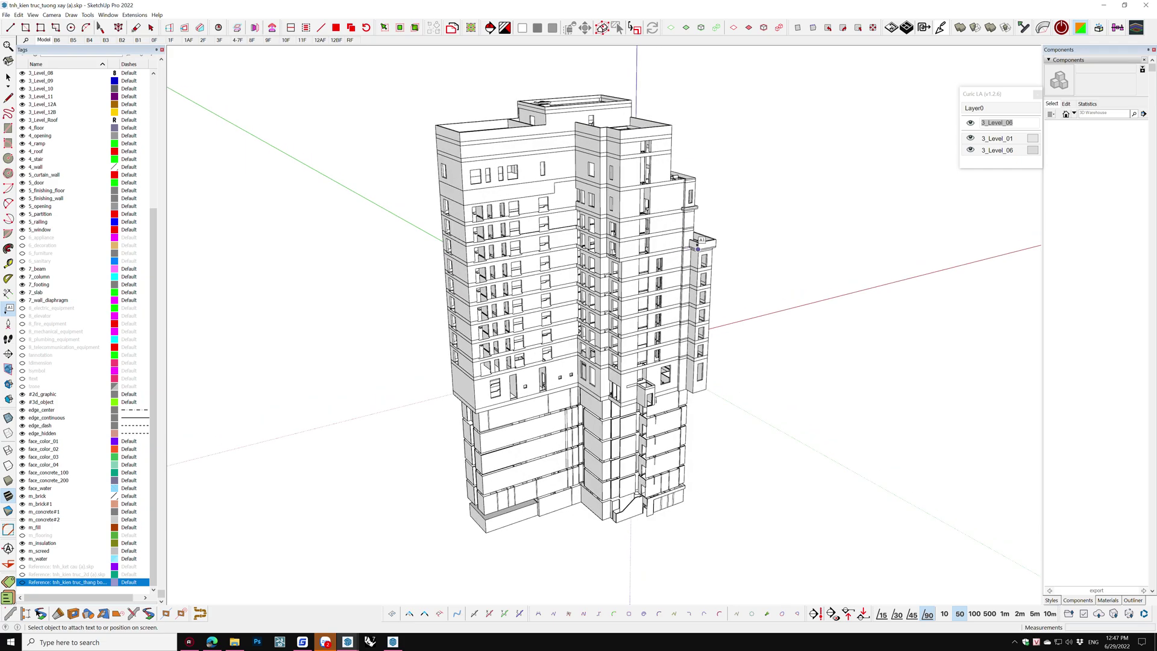
click(698, 241)
click(759, 193)
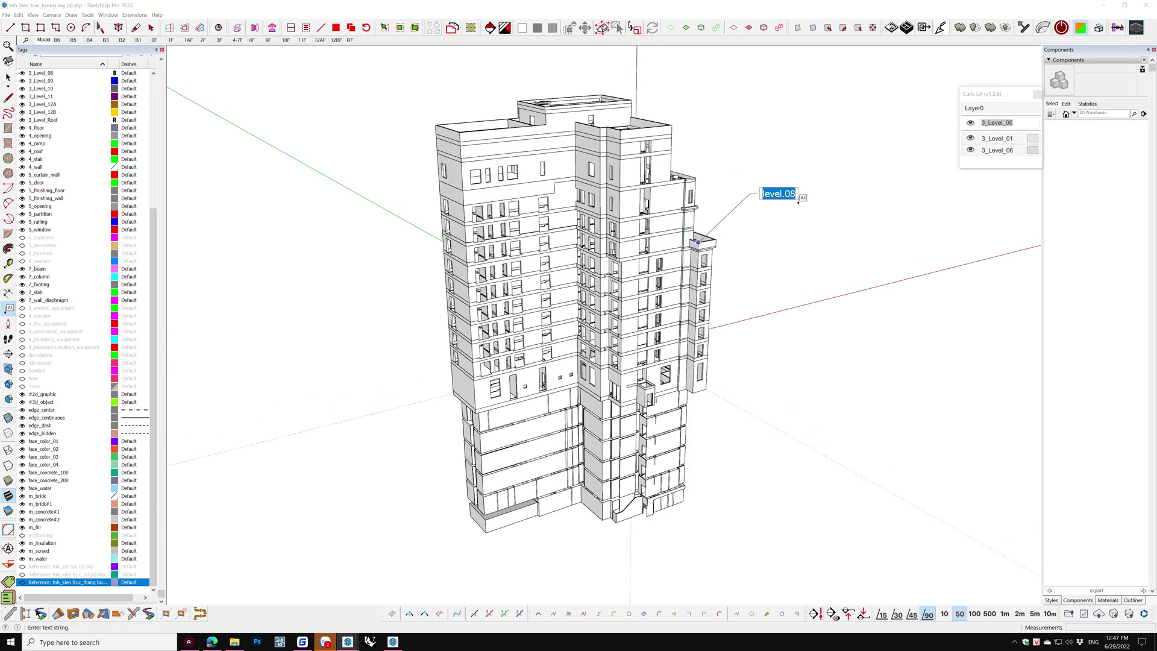
text(Kiến)
text( trúc tường xây)
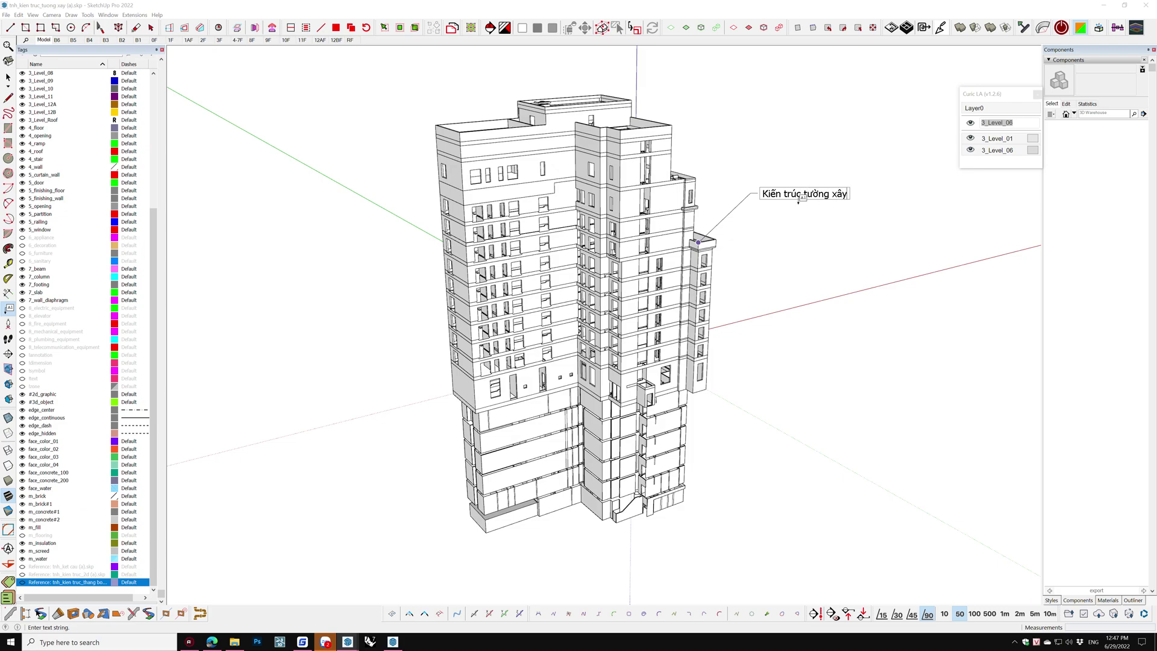
text( cũng xref)
text( các thà)
text(nh phần)
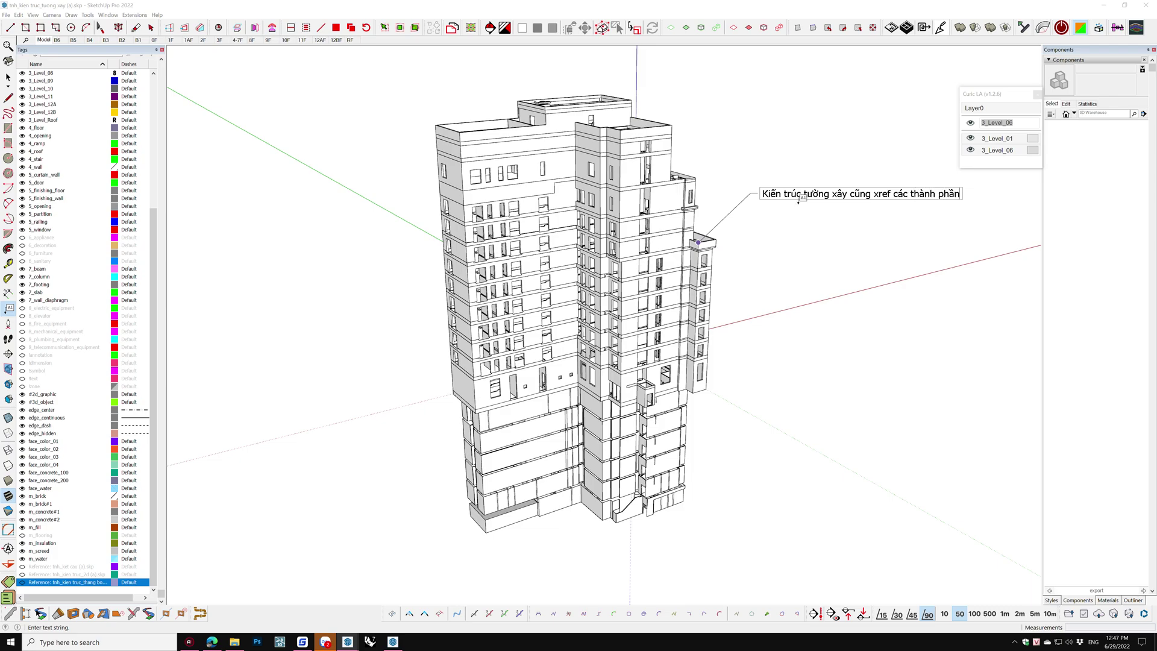
key(Return)
text(liên quan vào để vẽ)
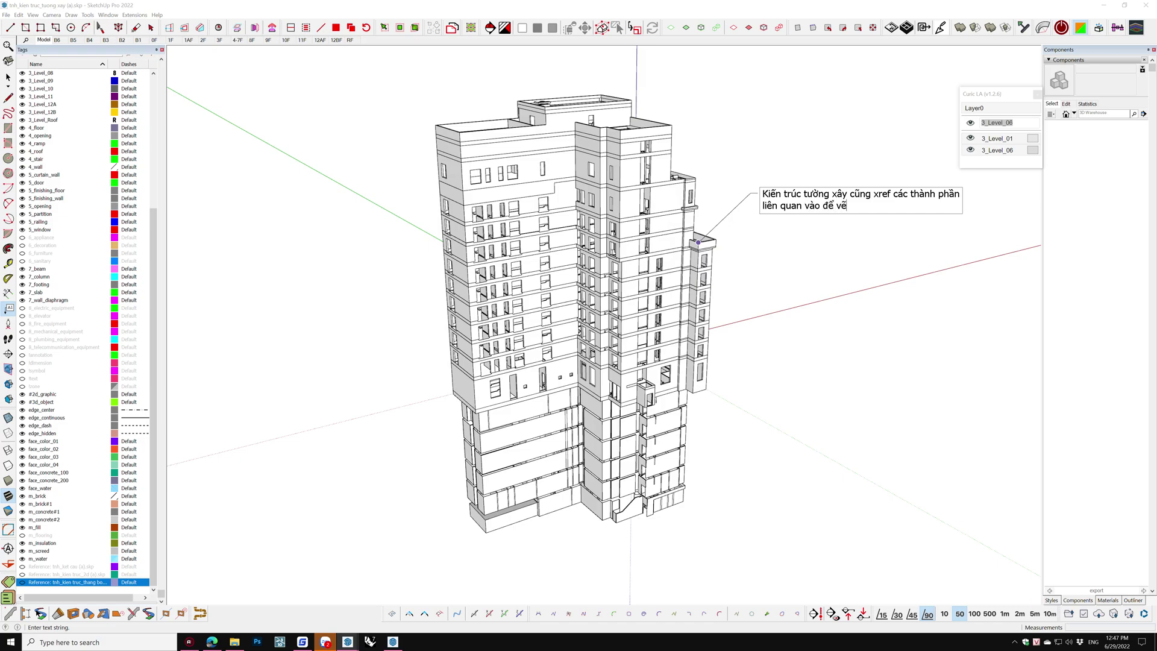
click(808, 228)
key(space)
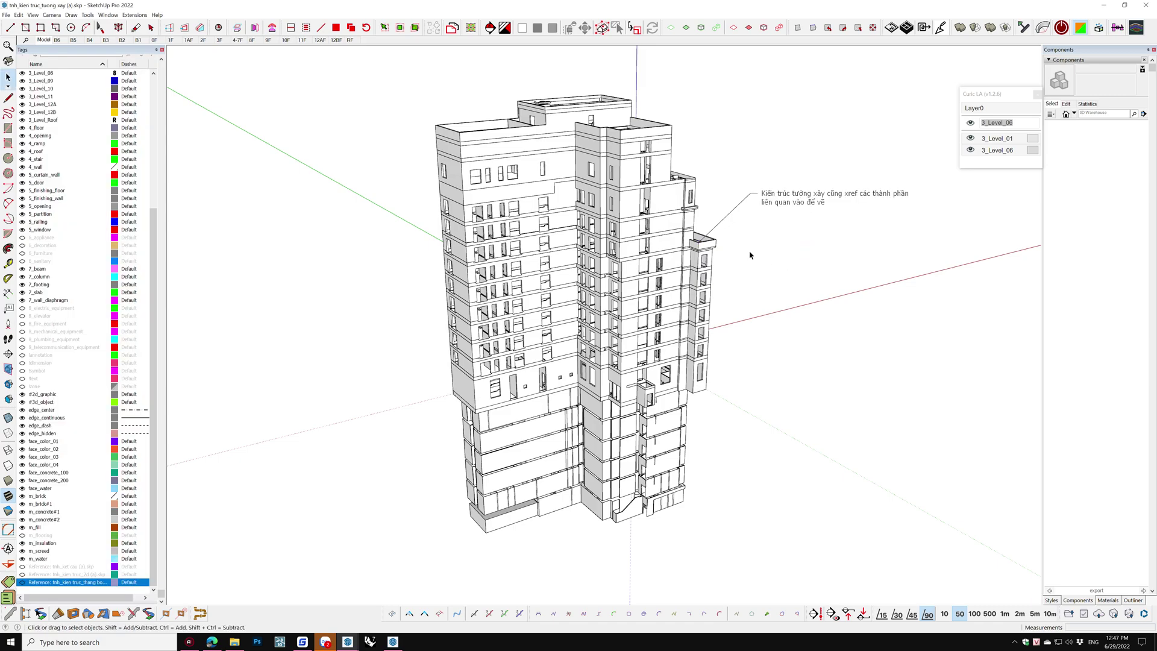
click(346, 643)
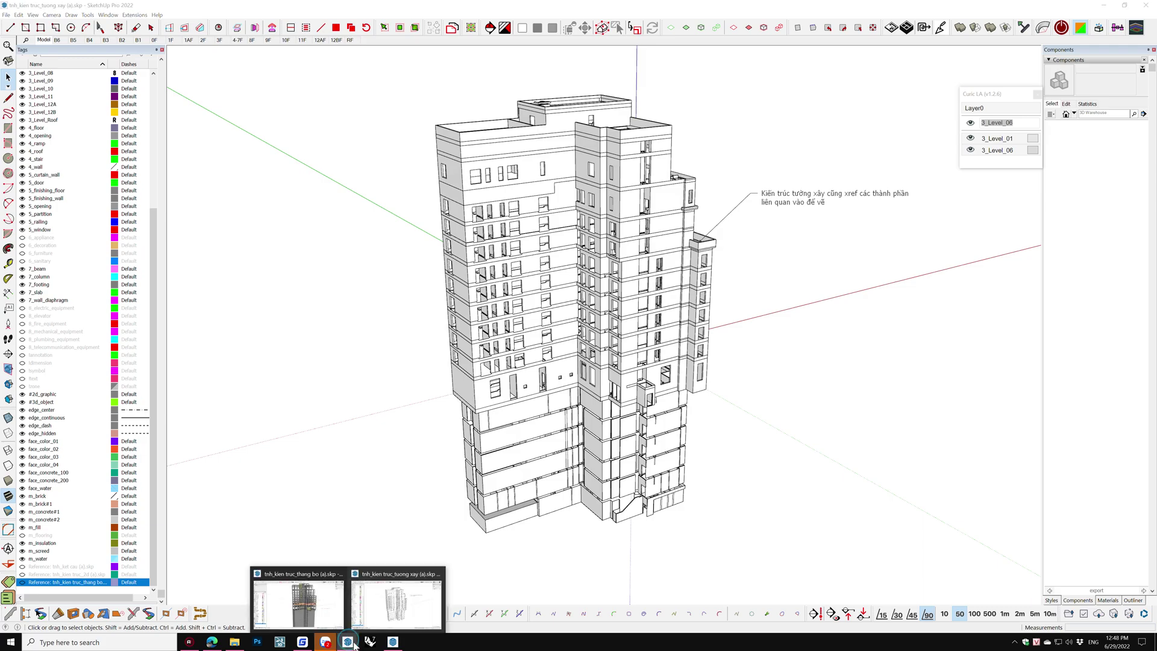
- In the stair model, add a two-line note: wall changes will be updated to draw stairs correctly
click(318, 609)
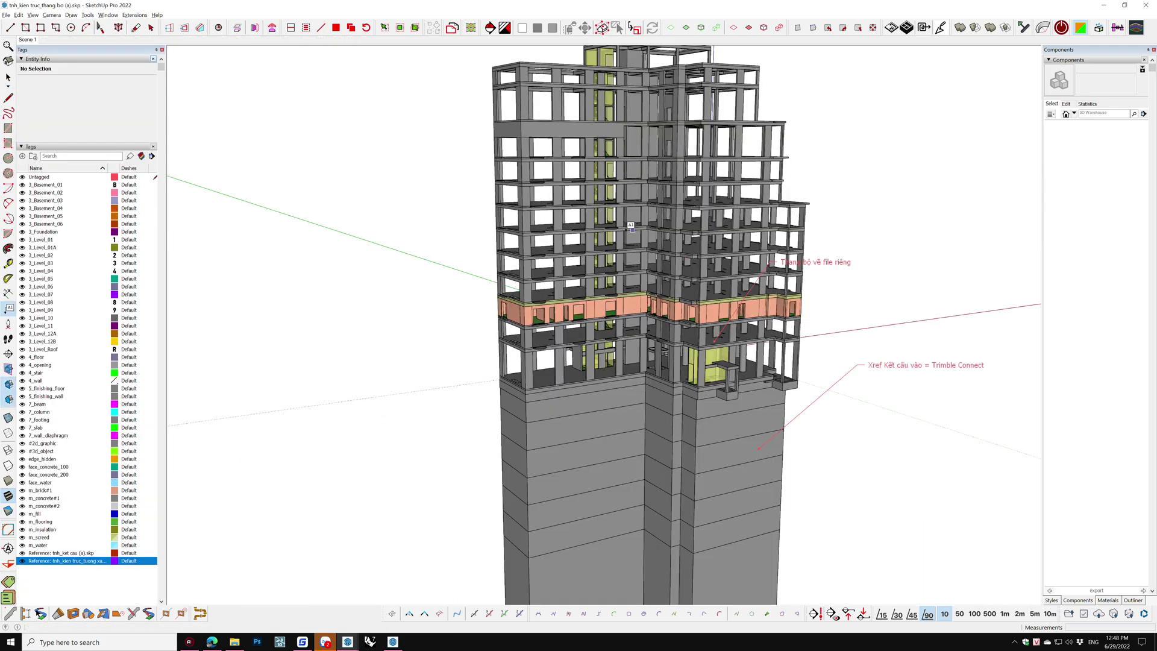
scroll(827, 354, down, 3)
scroll(746, 377, up, 3)
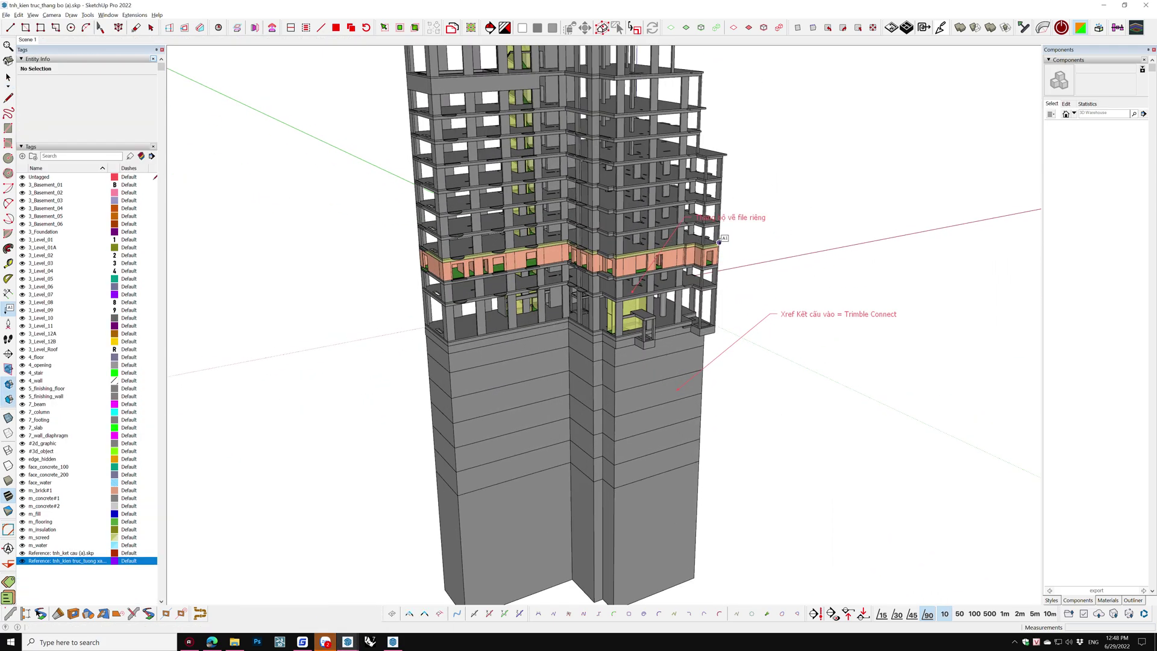
scroll(746, 377, up, 3)
key(t)
click(718, 256)
click(750, 237)
text(B)
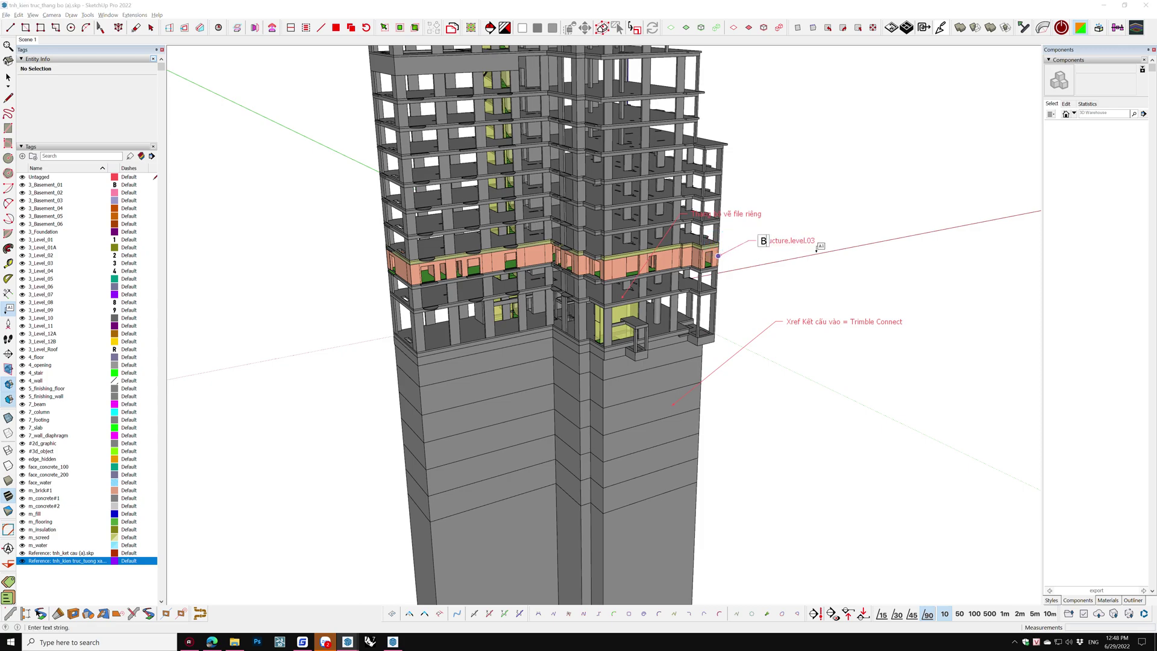
text(ây gi)
text(ờ ta s)
text( nha)
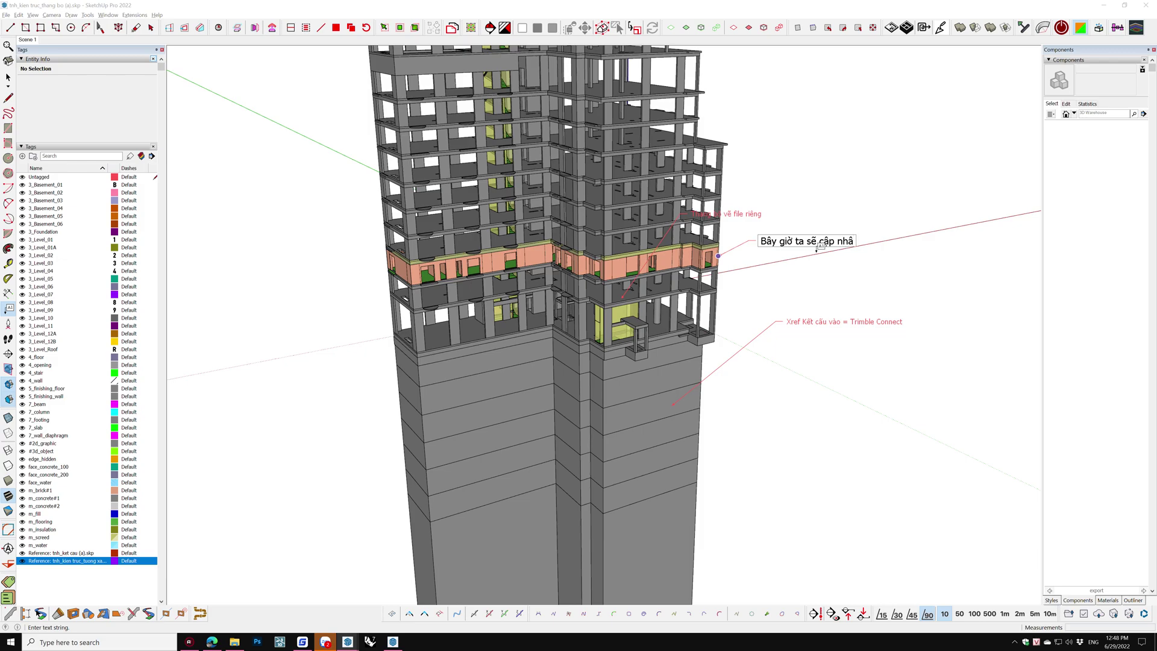
text(t cac)
text(ay )
text(đổi của t)
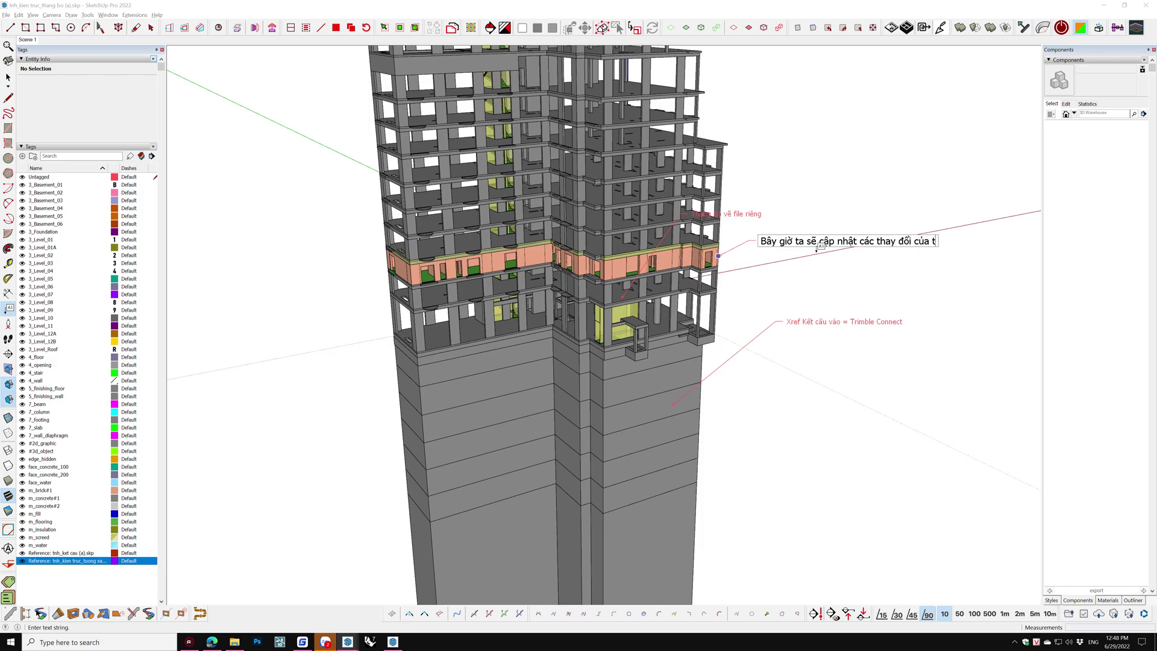
text( xâ7)
key(Return)
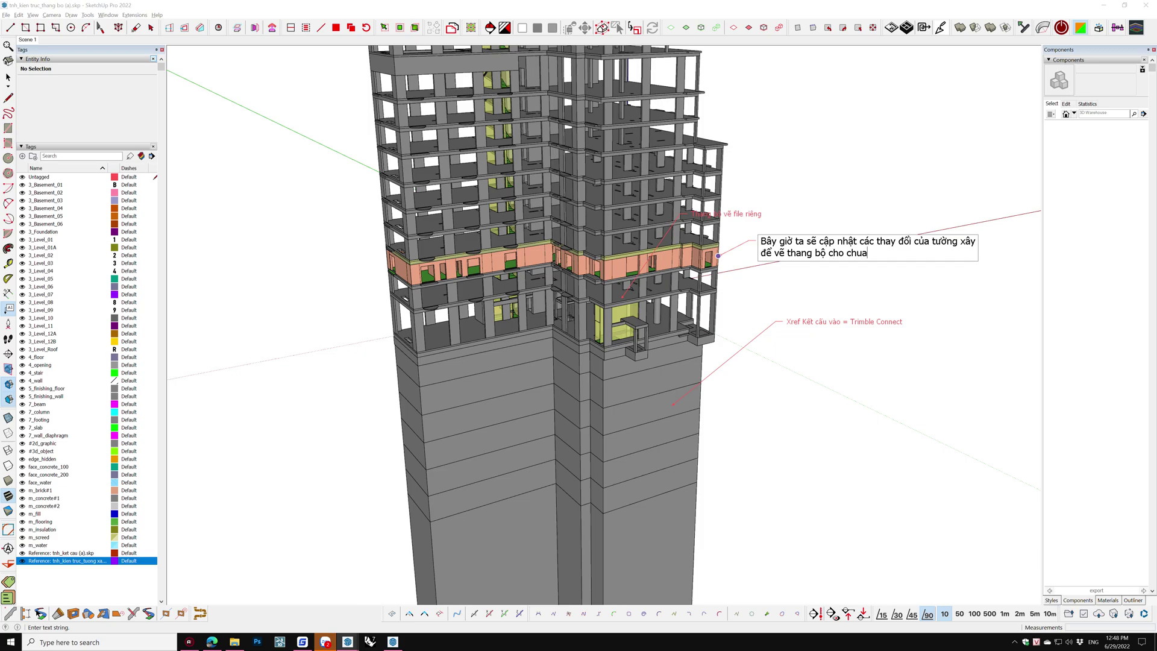
click(804, 386)
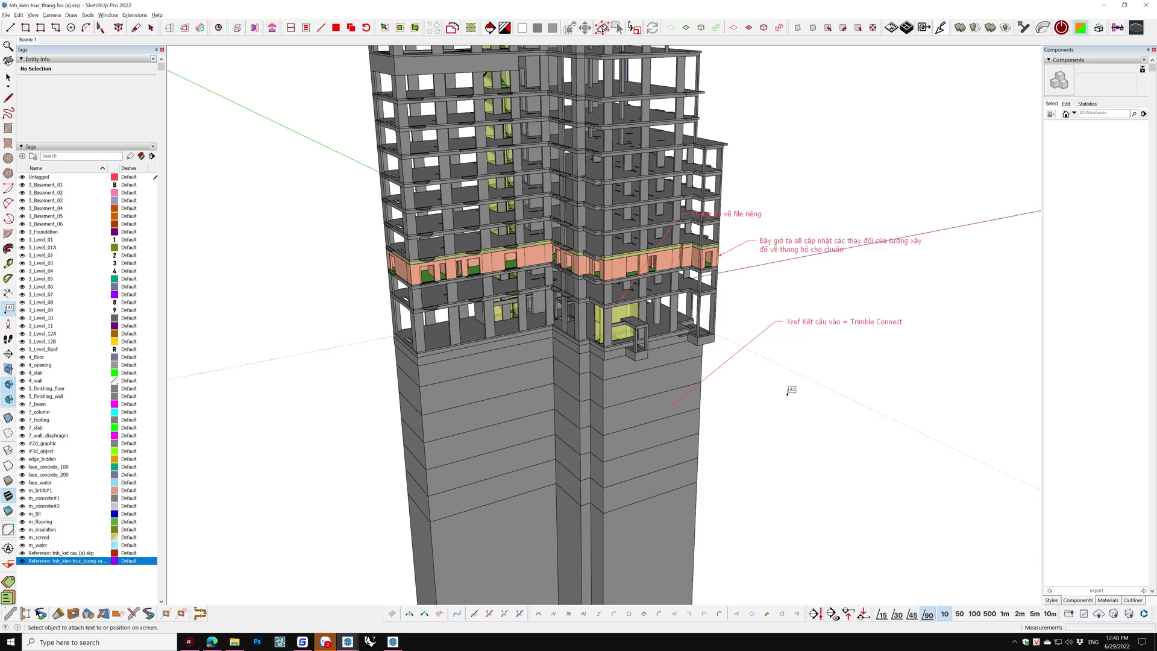
- Zoom out and open the Collaboration Manager
scroll(795, 386, down, 2)
scroll(784, 361, down, 2)
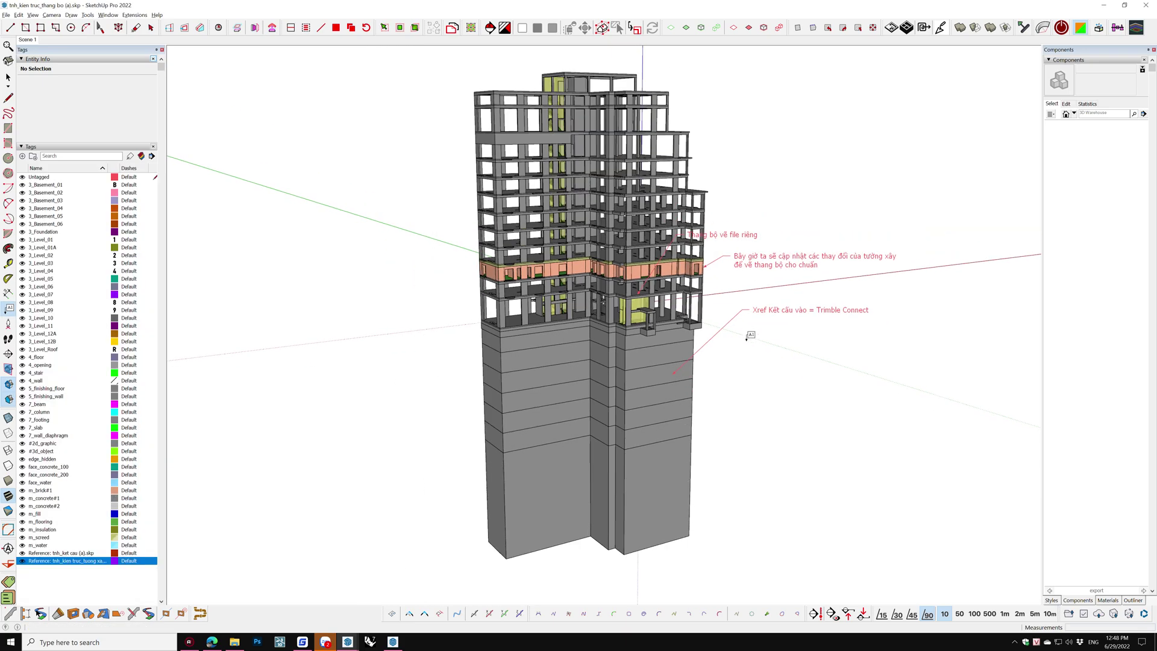
click(1084, 614)
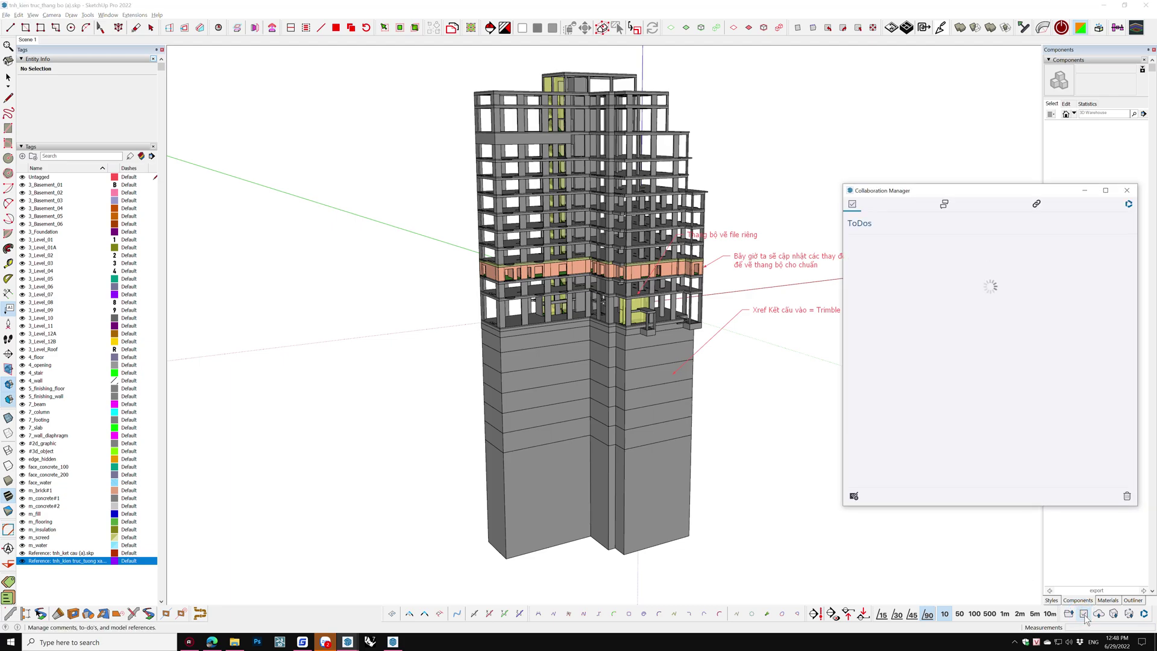
- Update the walls and structure references from Trimble Connect, confirming each update
click(1037, 206)
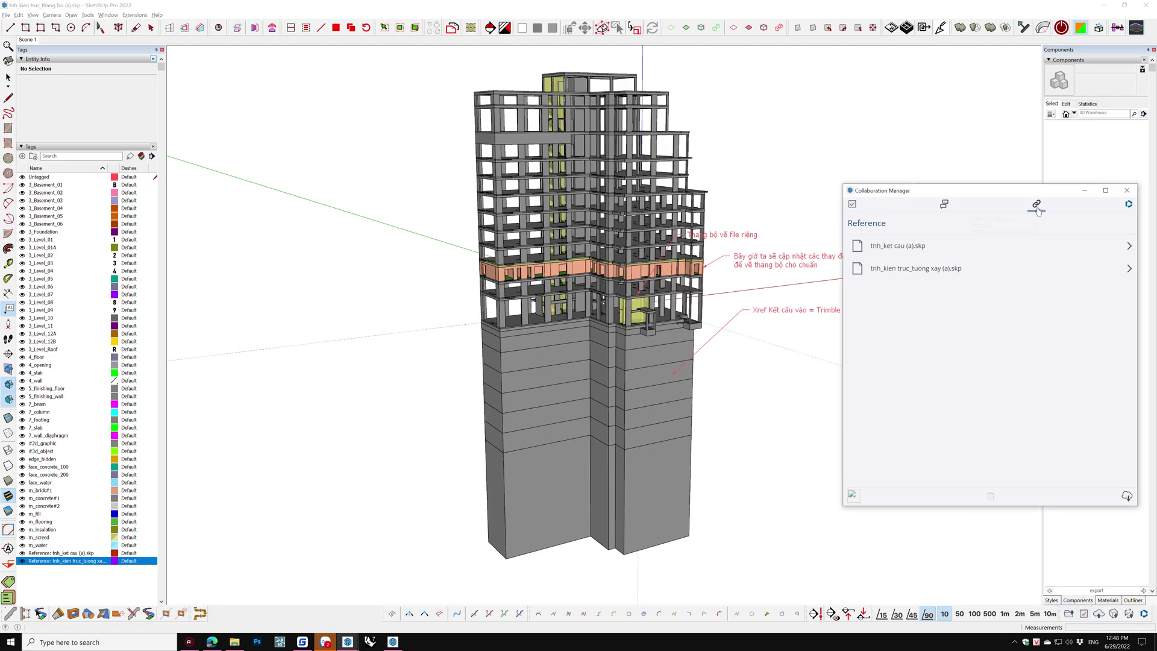
click(1112, 270)
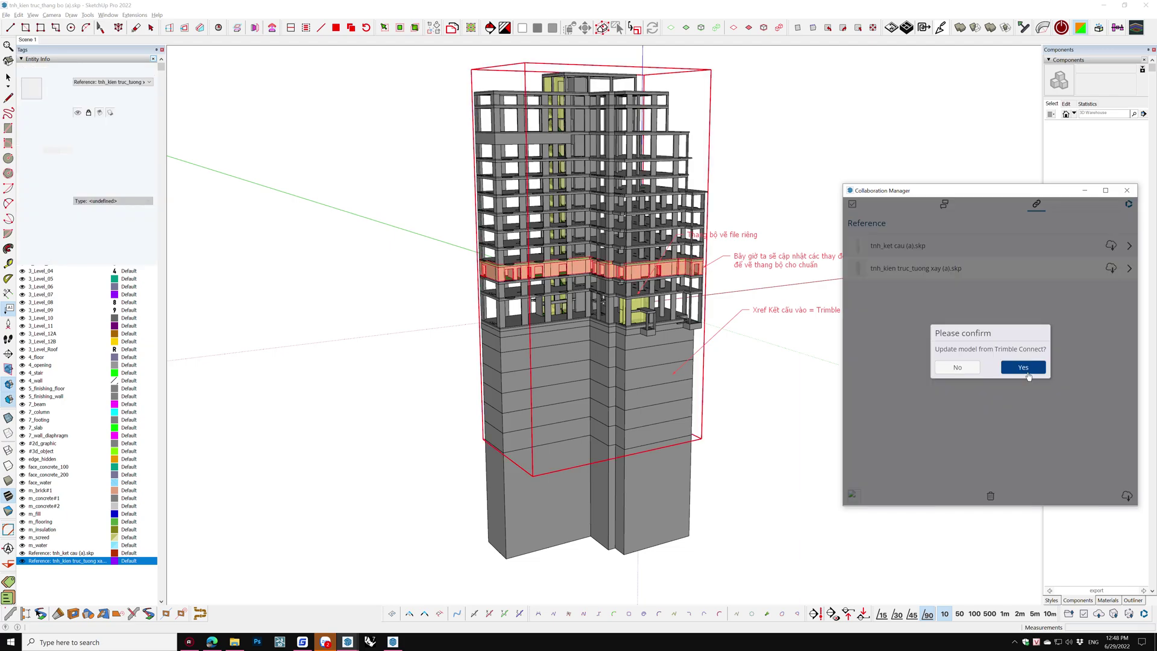
click(1027, 370)
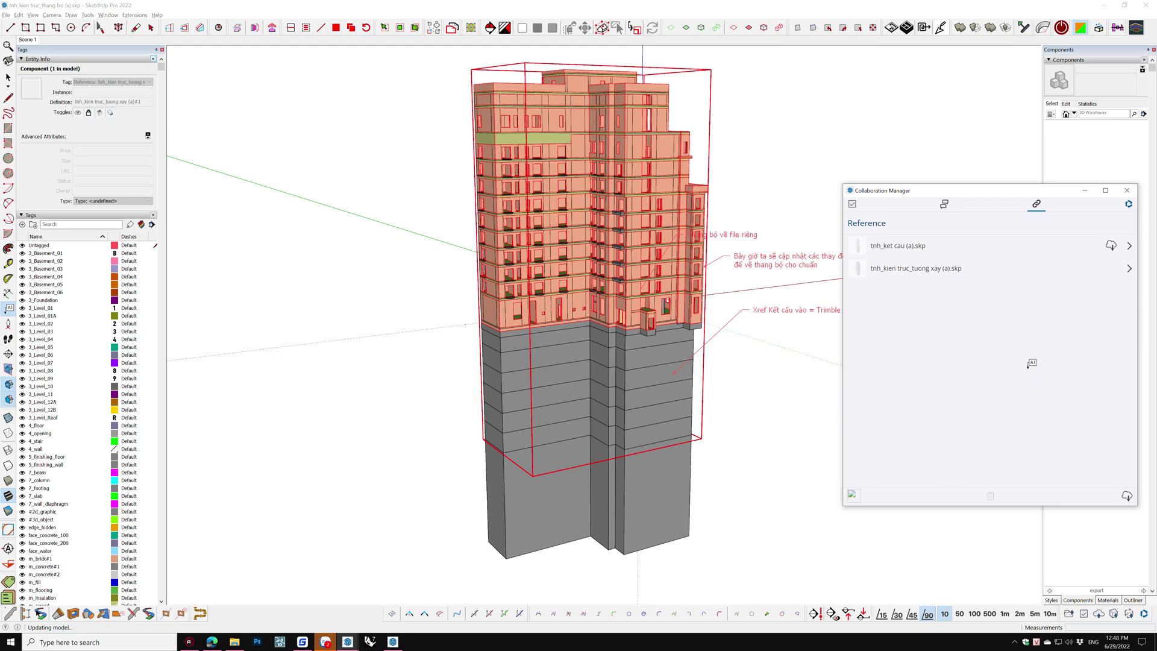
click(1112, 248)
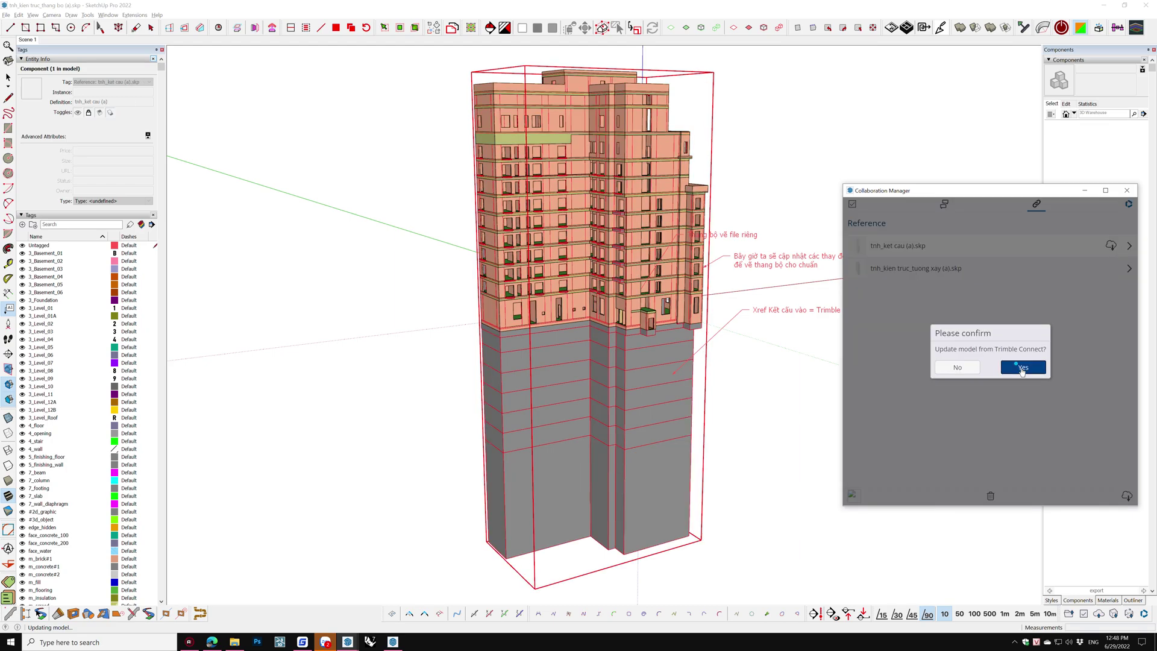
click(1023, 369)
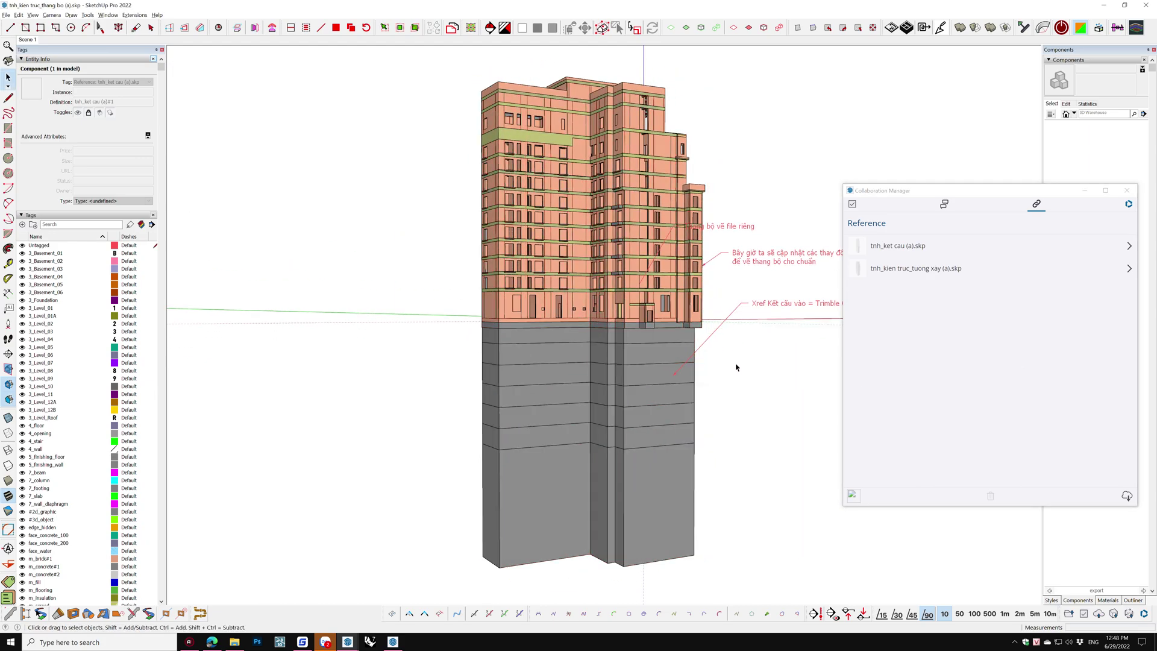
scroll(735, 367, up, 3)
middle_drag(602, 374, 482, 391)
scroll(402, 396, down, 3)
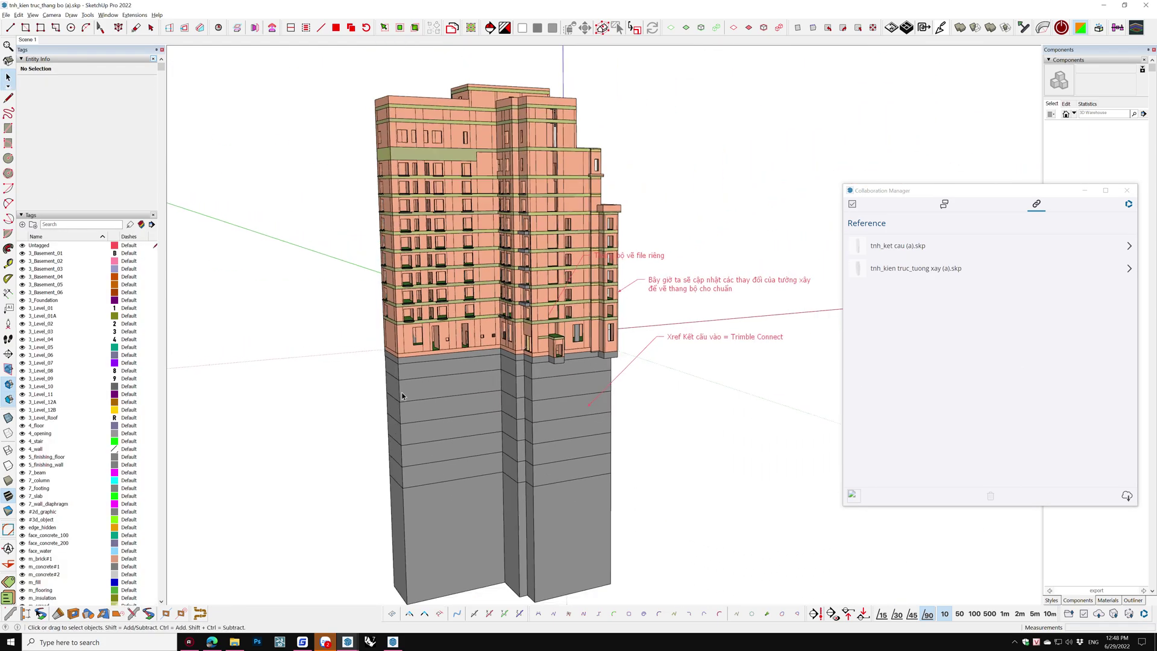
middle_drag(402, 396, 385, 361)
scroll(77, 521, down, 3)
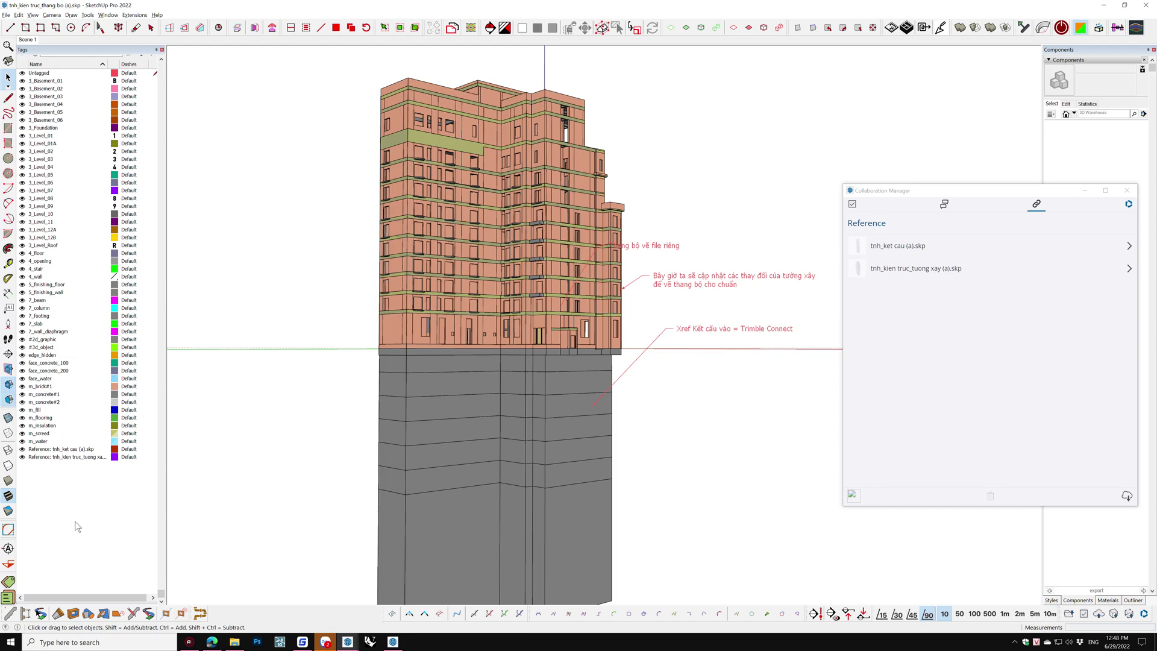
click(22, 458)
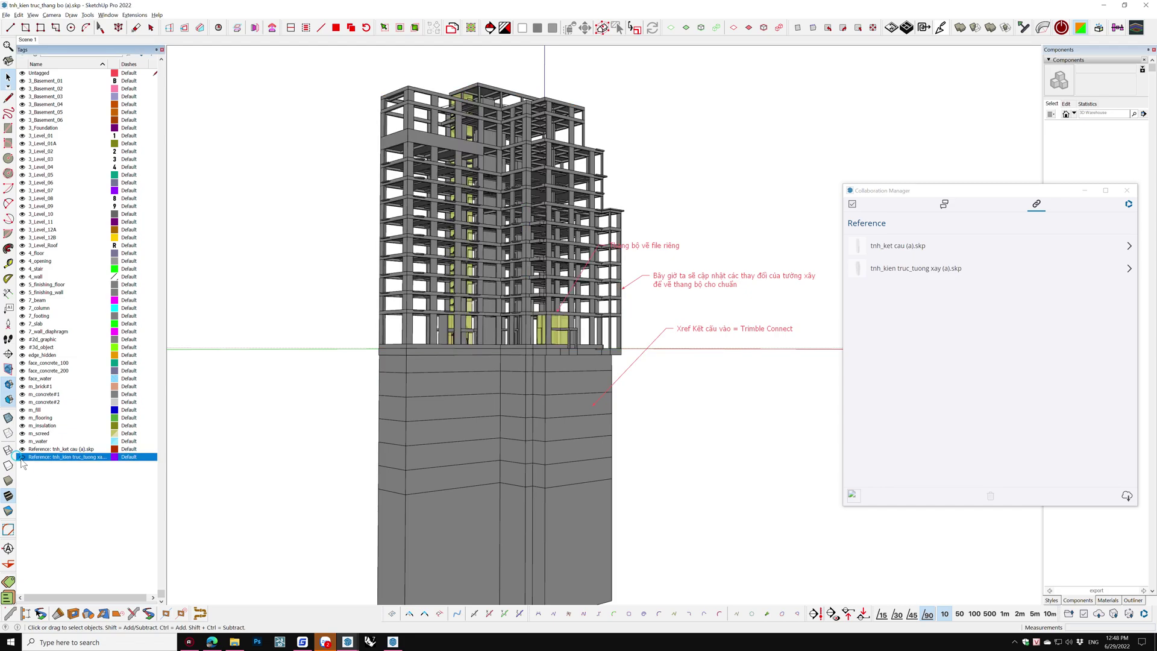
scroll(473, 332, up, 2)
scroll(473, 332, up, 3)
scroll(473, 332, down, 2)
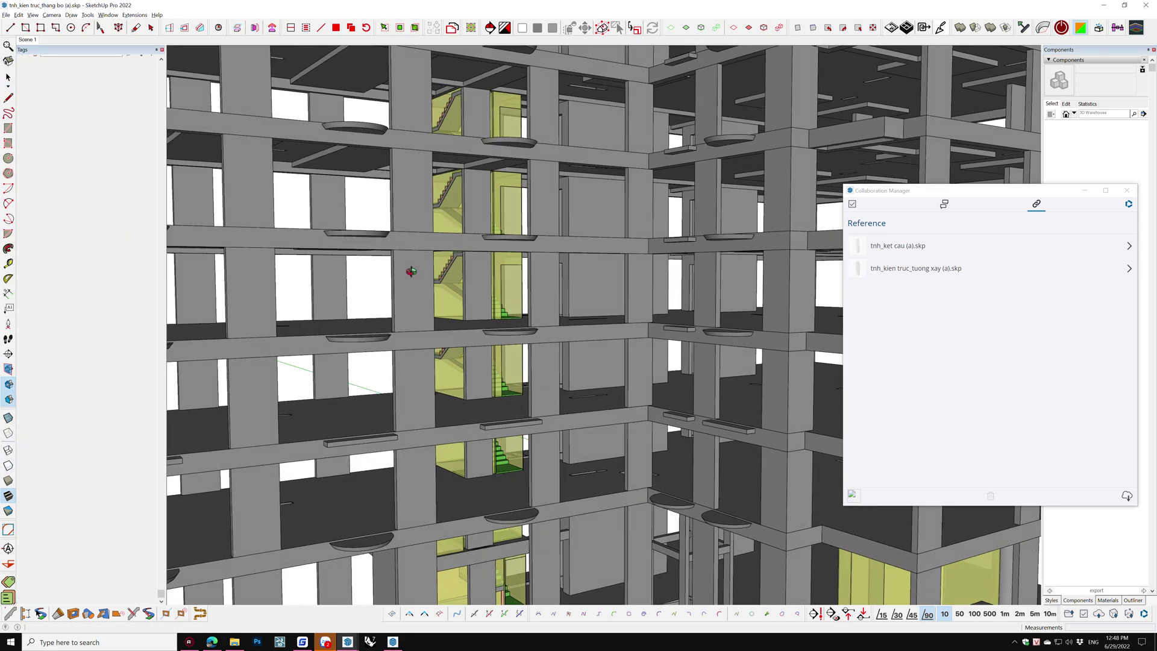
scroll(405, 267, down, 3)
click(23, 457)
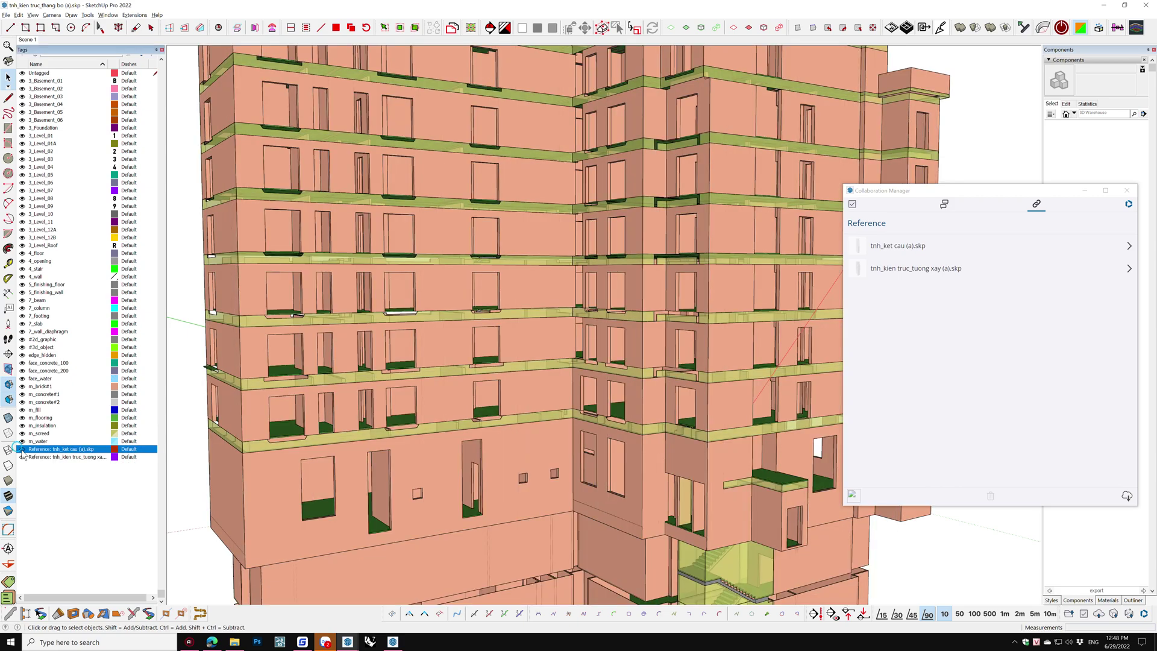
click(23, 450)
scroll(327, 271, down, 5)
scroll(50, 266, up, 5)
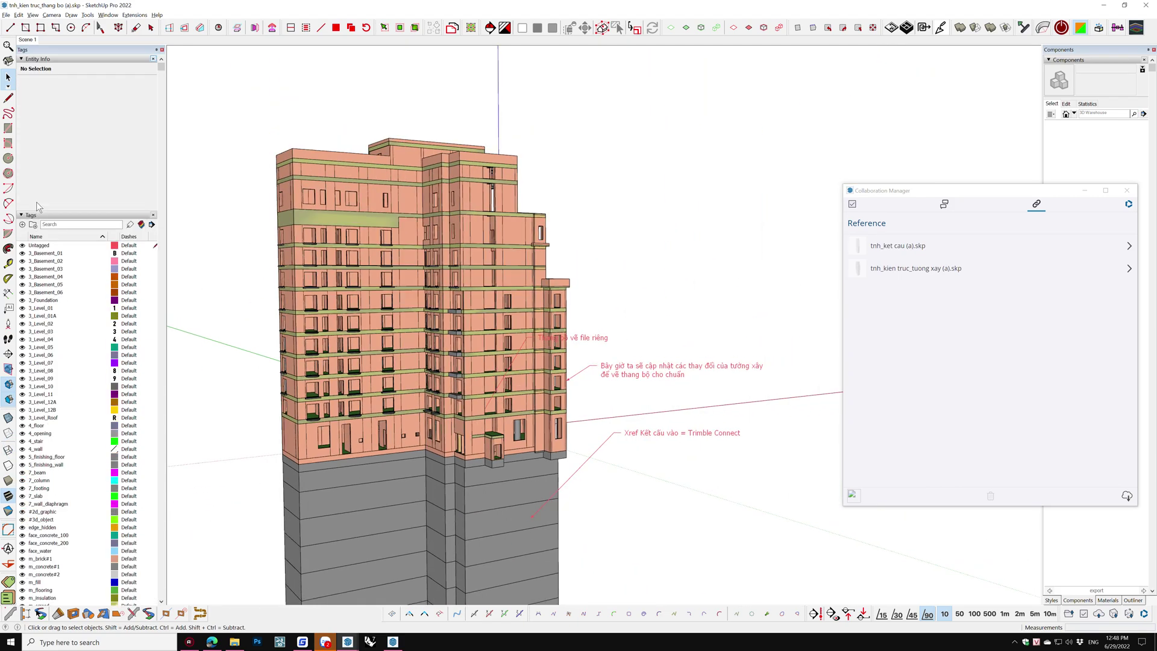
click(49, 253)
- Hide every level tag except 3_Level_04 and zoom in on the stair
shift+click(47, 417)
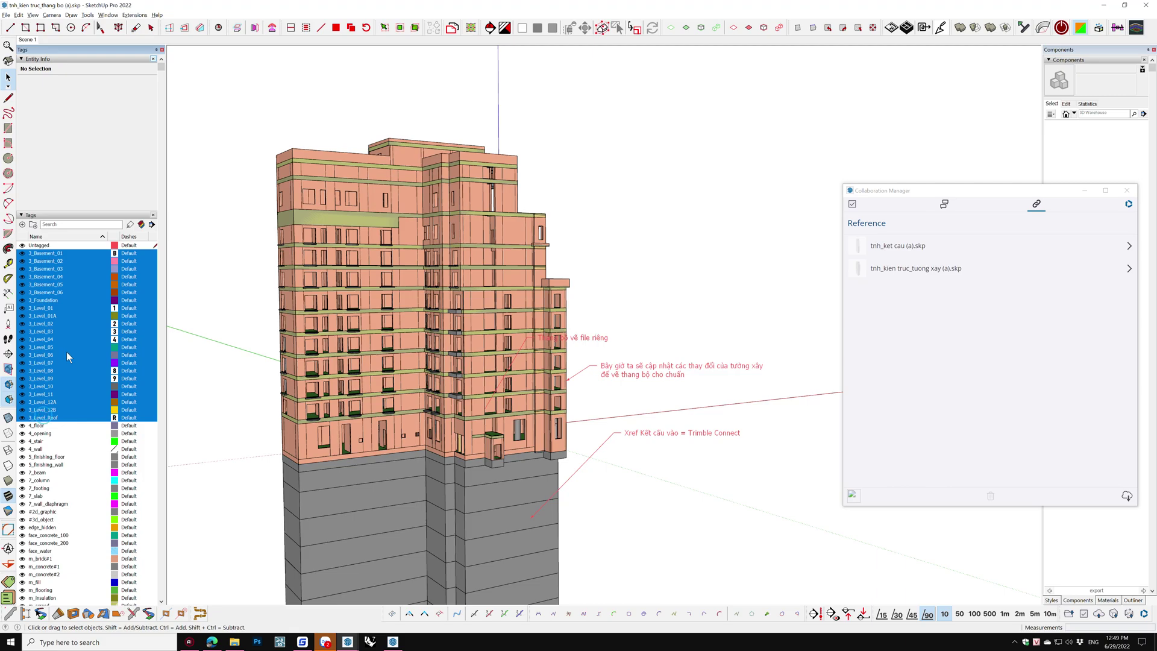
ctrl+click(48, 341)
click(22, 348)
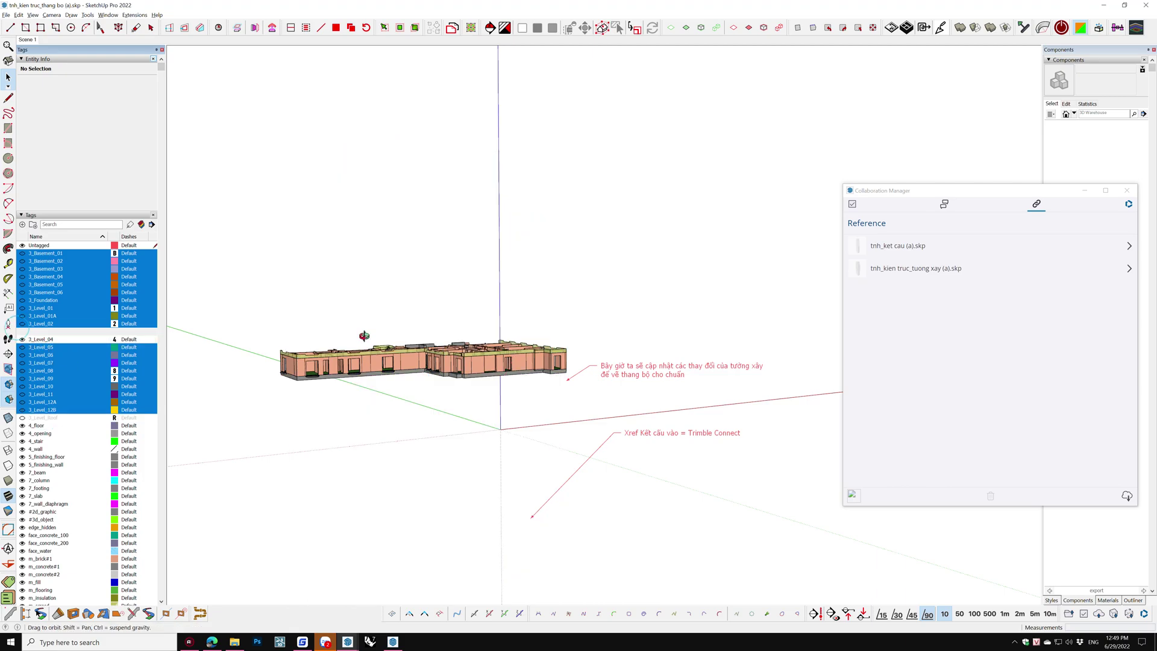
scroll(413, 376, up, 3)
scroll(316, 368, up, 3)
scroll(361, 337, up, 3)
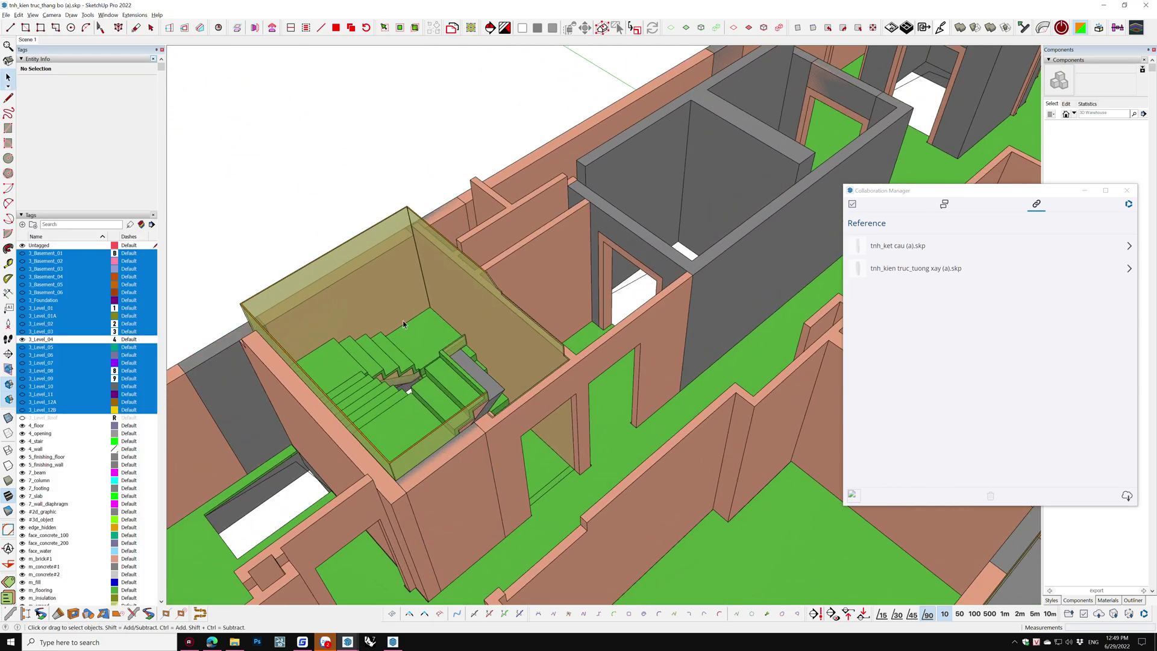
scroll(476, 280, up, 2)
scroll(476, 280, down, 3)
- Try to unlock the walls reference component, dismissing the cannot-unlock error
click(478, 319)
mouse_move(422, 313)
middle_down()
mouse_move(478, 319)
mouse_move(503, 259)
middle_up()
scroll(477, 319, down, 3)
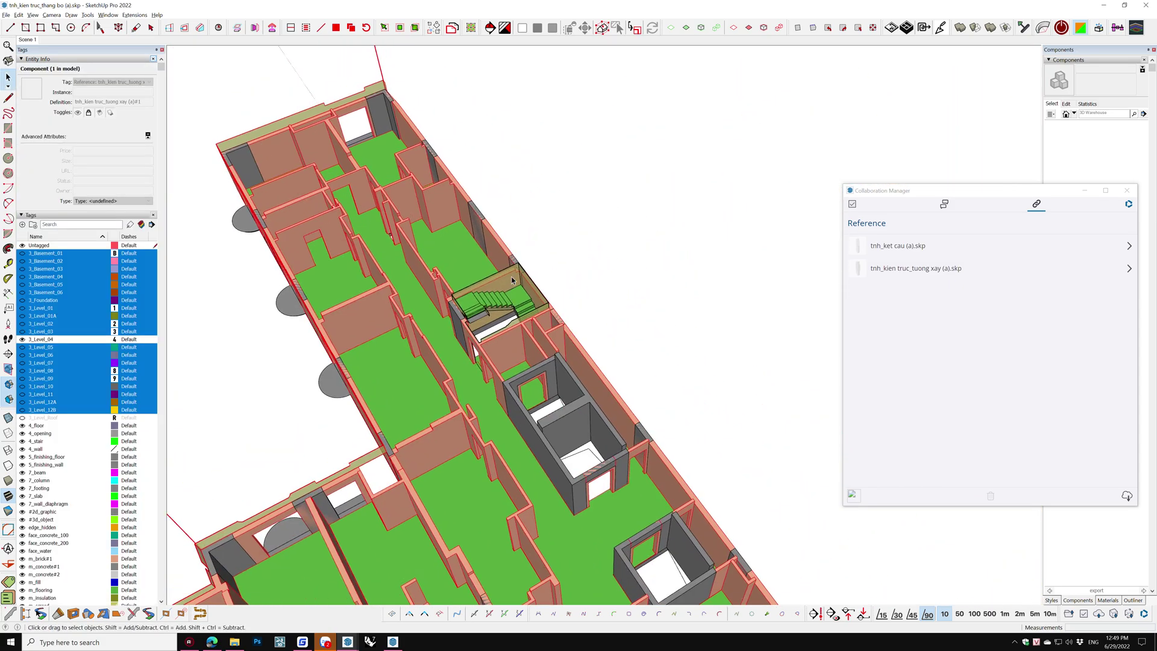
right_click(503, 259)
click(521, 288)
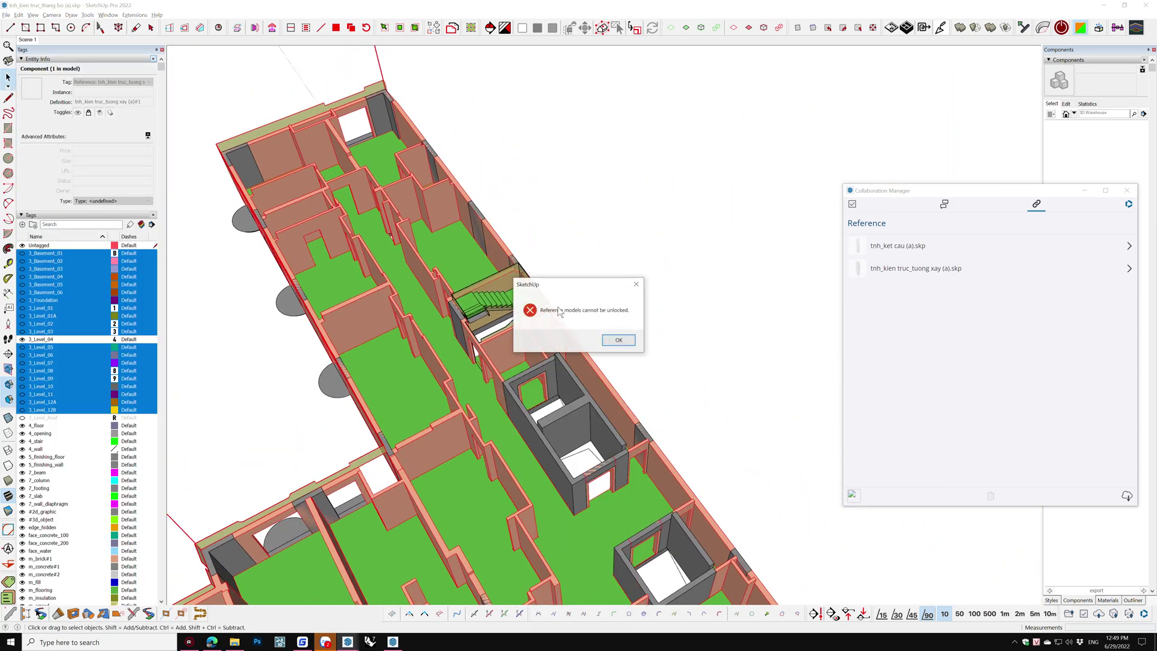
click(619, 340)
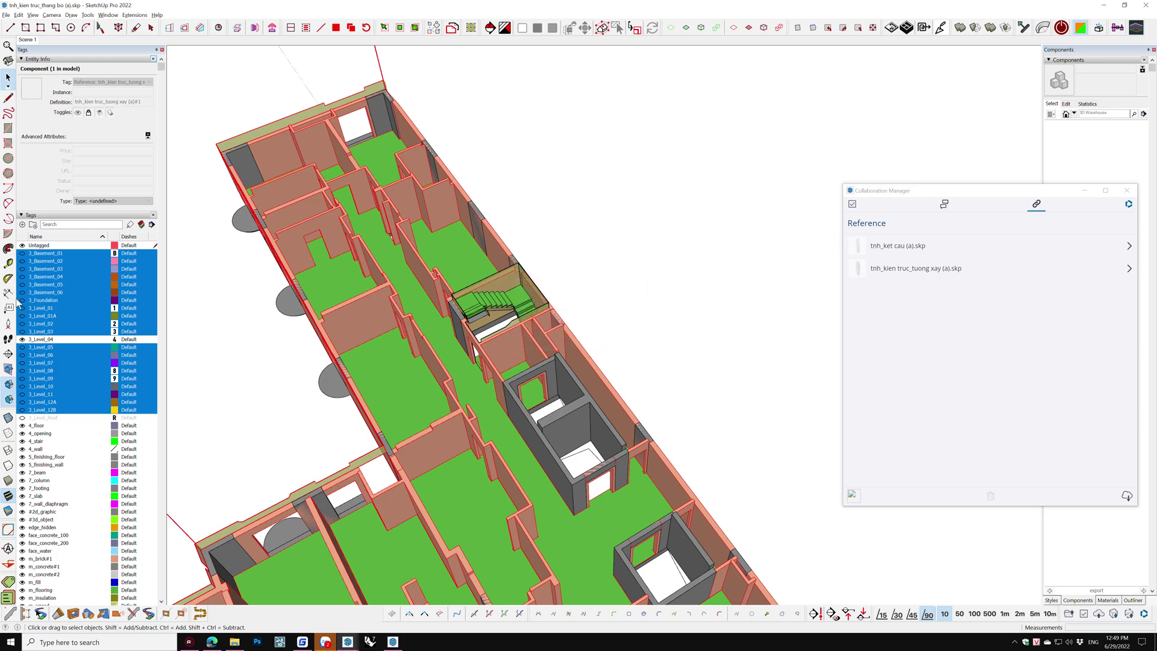
click(8, 310)
- Label the wall with a two-line note saying xref'd parts cannot be edited, only referenced
click(512, 254)
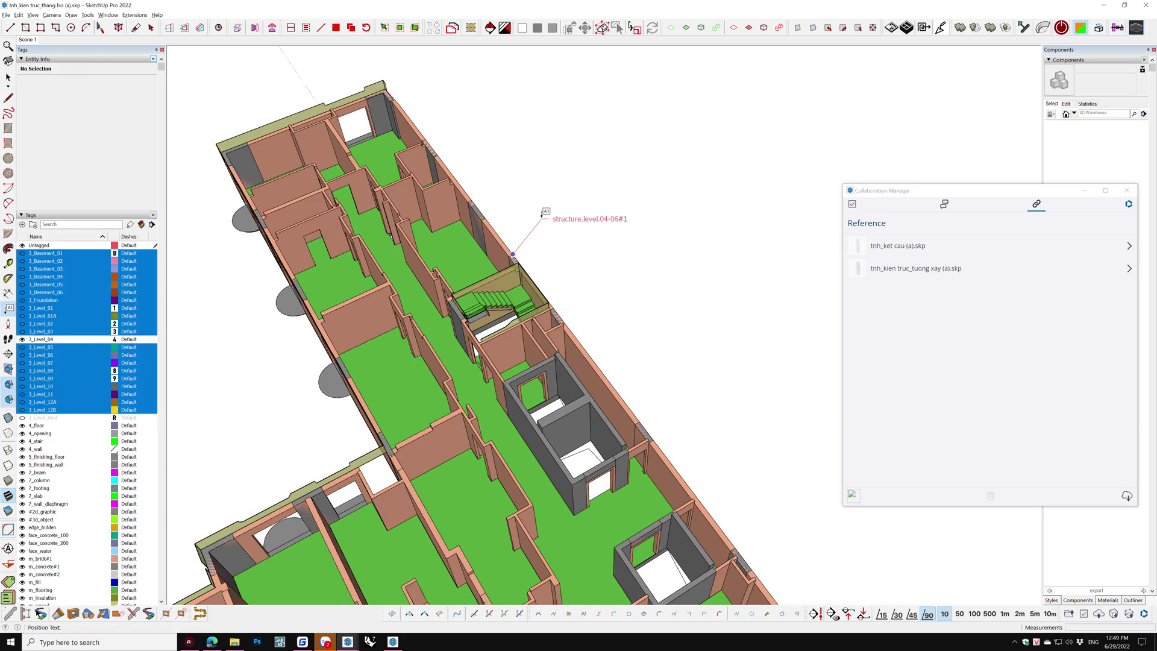
click(551, 222)
text(Như ta t)
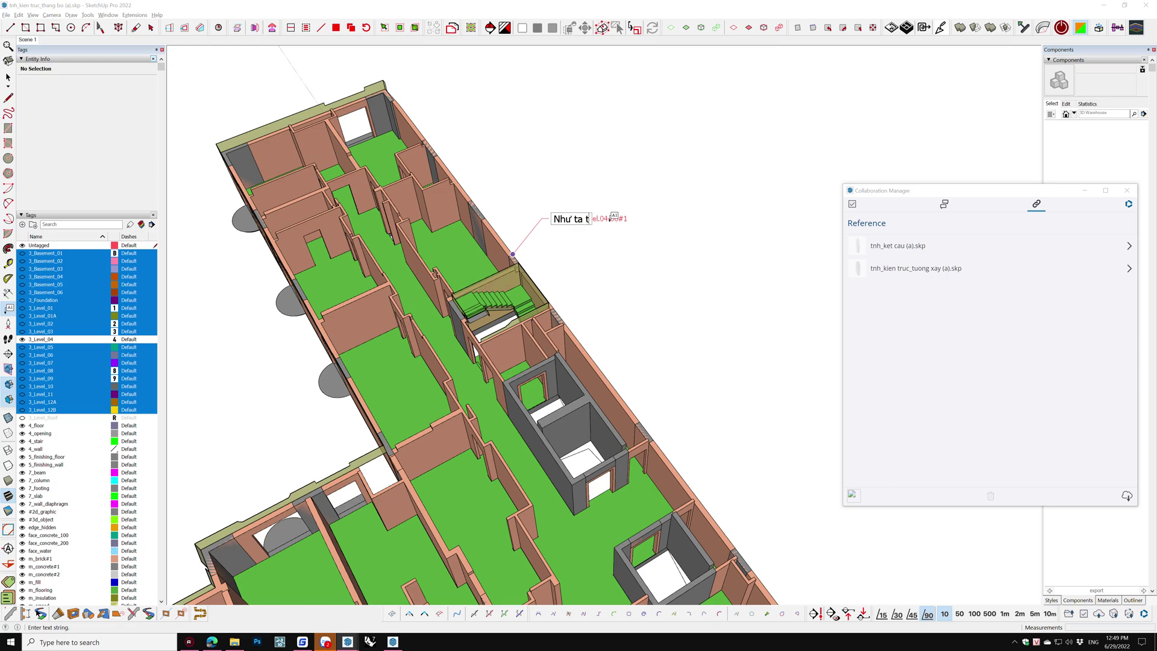
text(hấy, cá)
text(c phần xref)
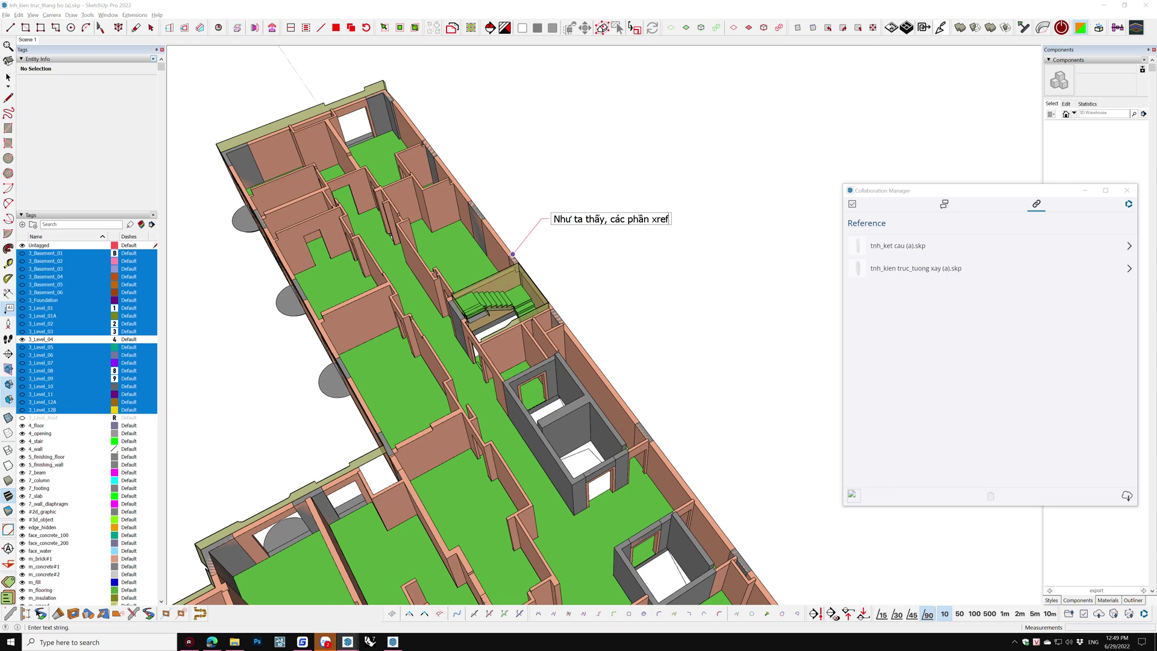
text( va)
text(hông thể)
text( ch)
text( sưa)
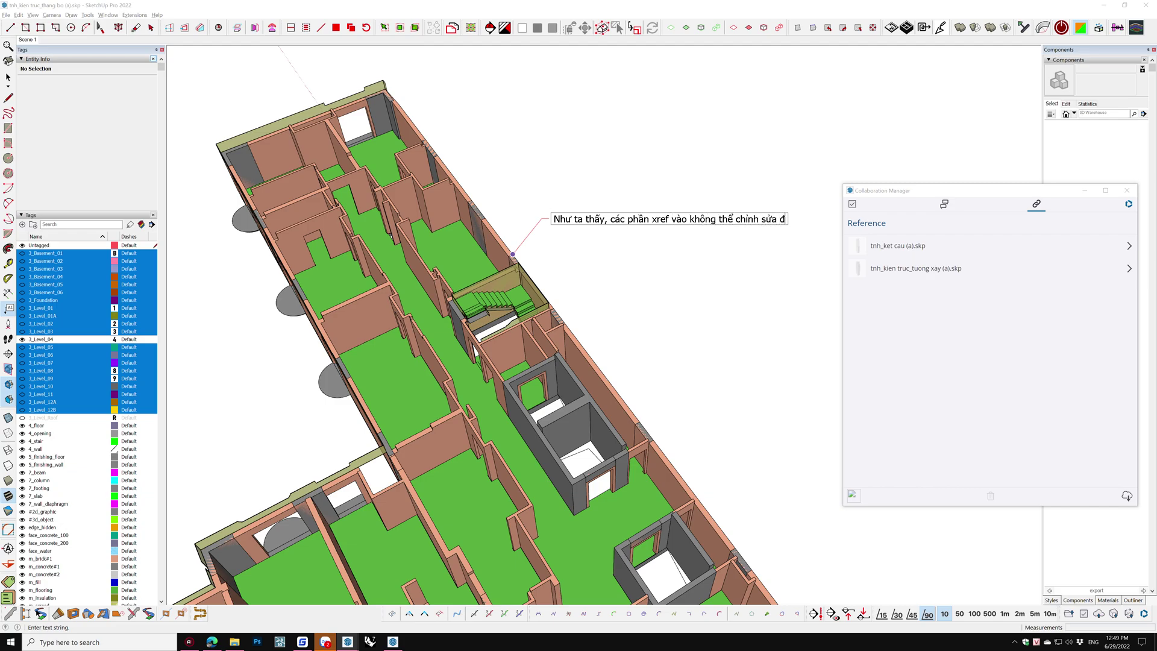
key(Return)
text(Chỉ dùng để tham chiếu)
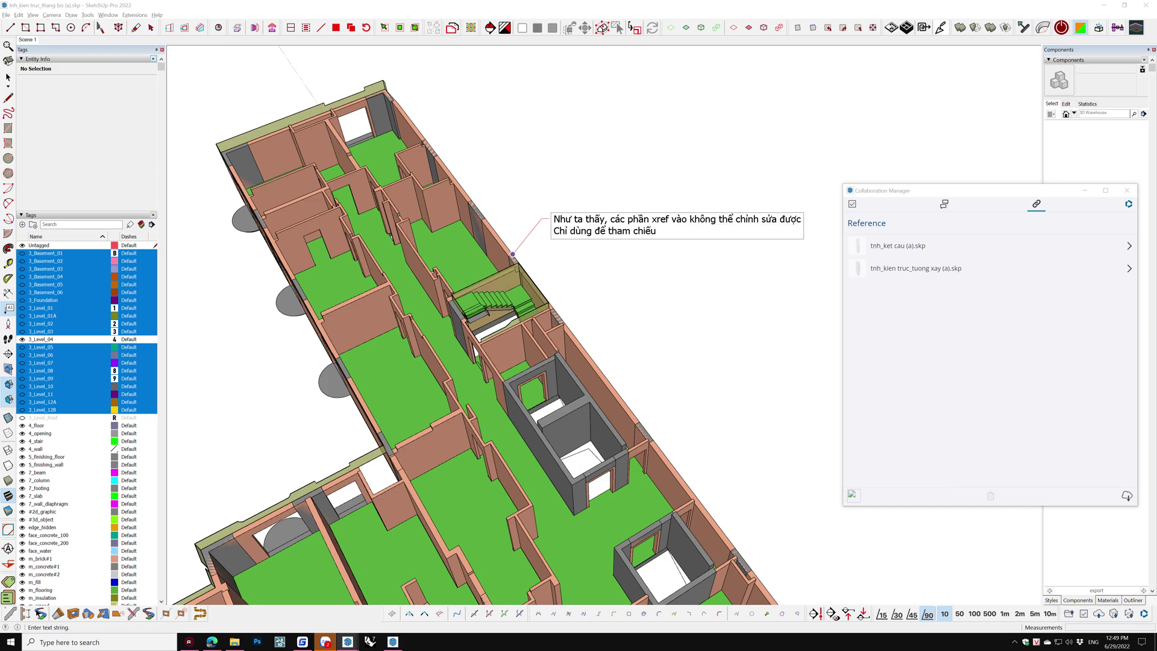
click(640, 283)
- Orbit and zoom out to view the whole building, then clear the selection
scroll(589, 320, down, 2)
middle_drag(589, 320, 516, 155)
scroll(515, 216, down, 3)
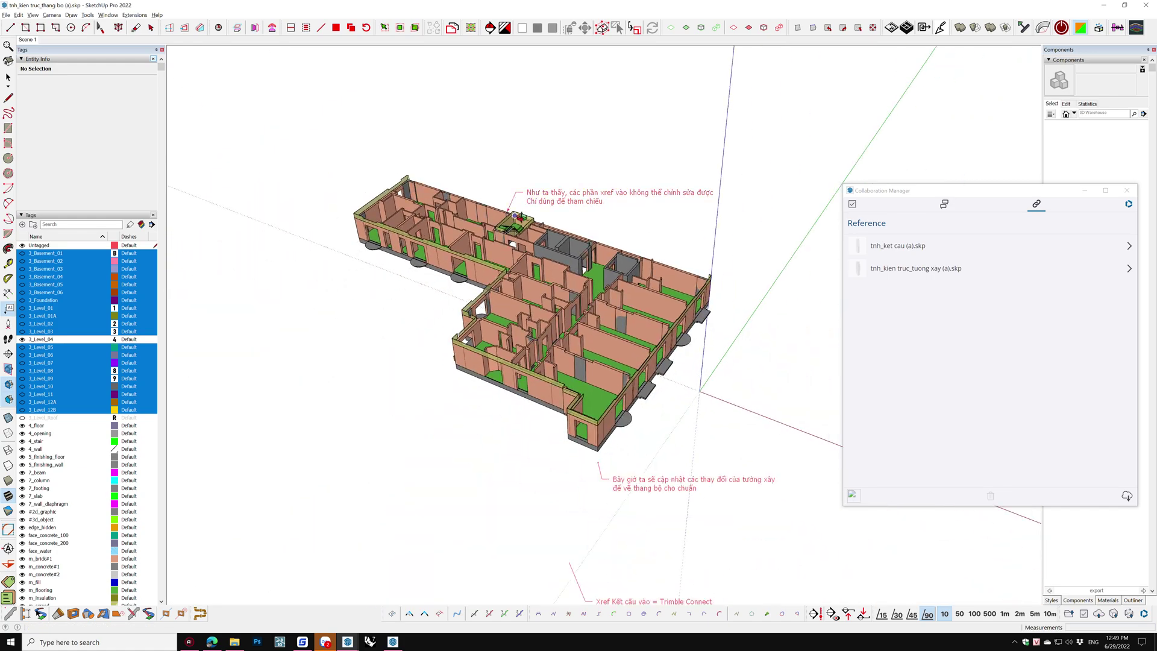
middle_drag(515, 216, 506, 147)
scroll(508, 186, down, 2)
middle_drag(508, 186, 507, 209)
key(space)
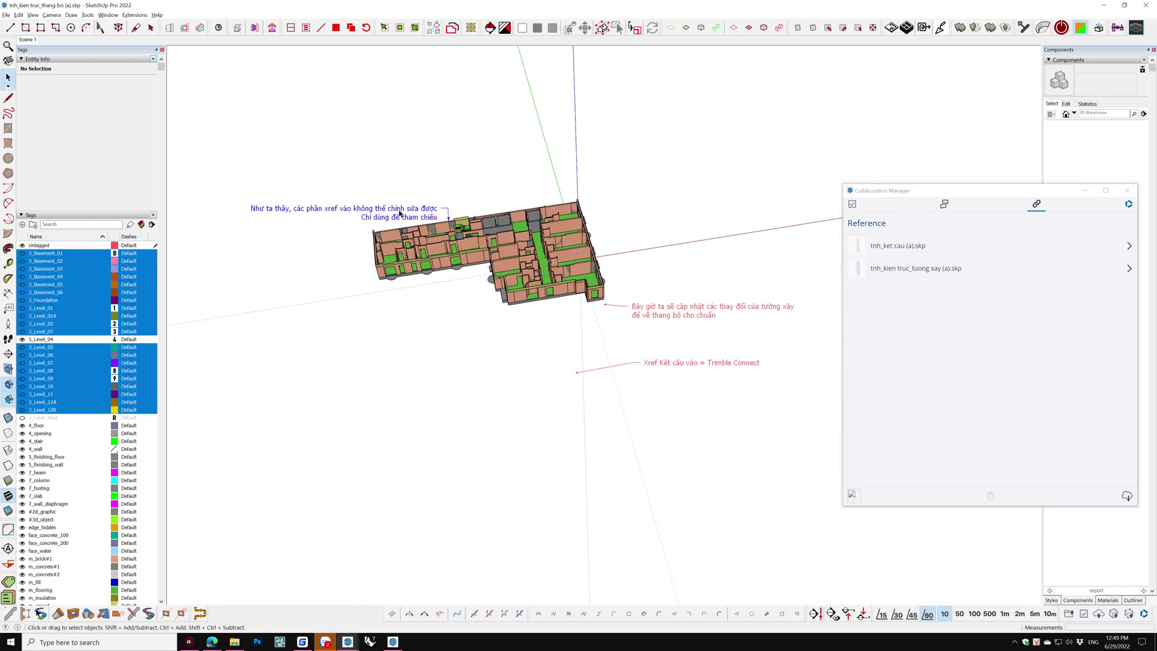
click(400, 213)
mouse_move(400, 214)
middle_down()
mouse_move(597, 193)
mouse_move(643, 311)
mouse_move(613, 296)
mouse_move(609, 256)
mouse_move(517, 287)
mouse_move(525, 302)
middle_up()
click(527, 322)
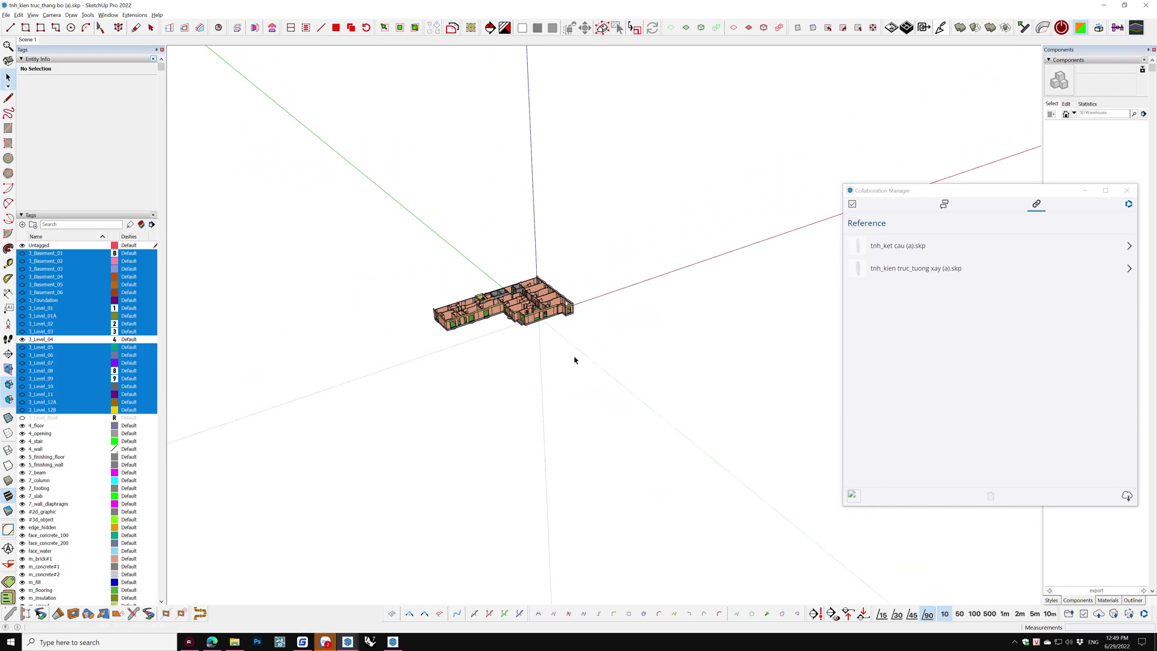
scroll(575, 359, up, 2)
scroll(563, 310, up, 2)
- Open tnh_thiet ke xay dung_thang bo (a).skp, discarding unsaved changes to the stair model
click(6, 15)
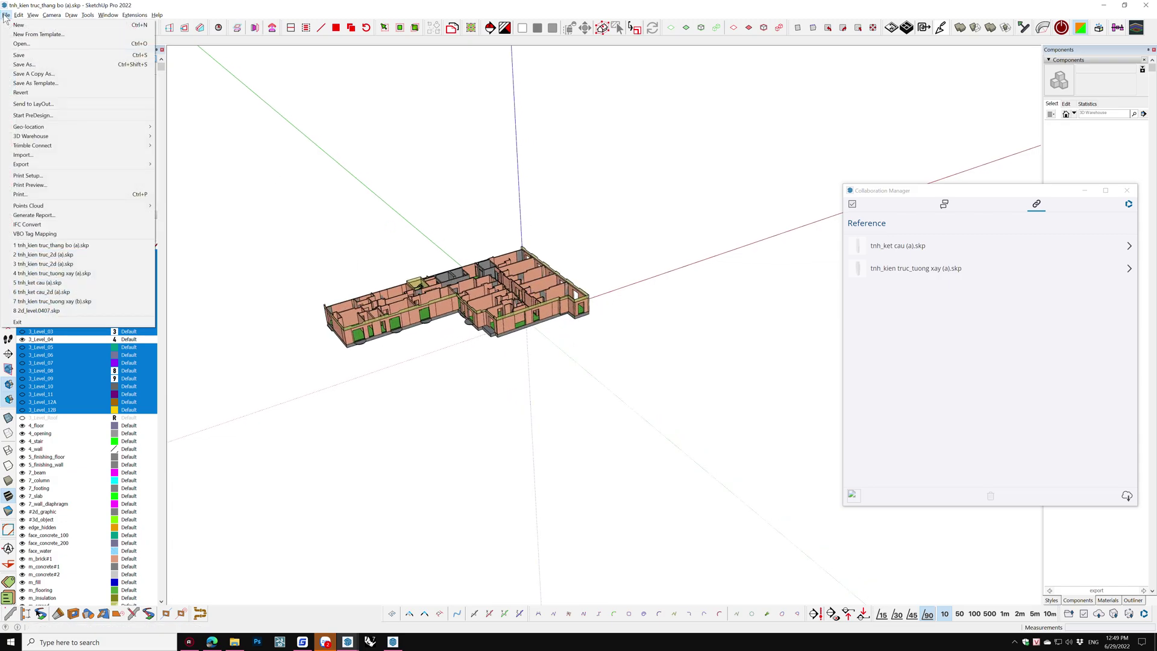
click(23, 44)
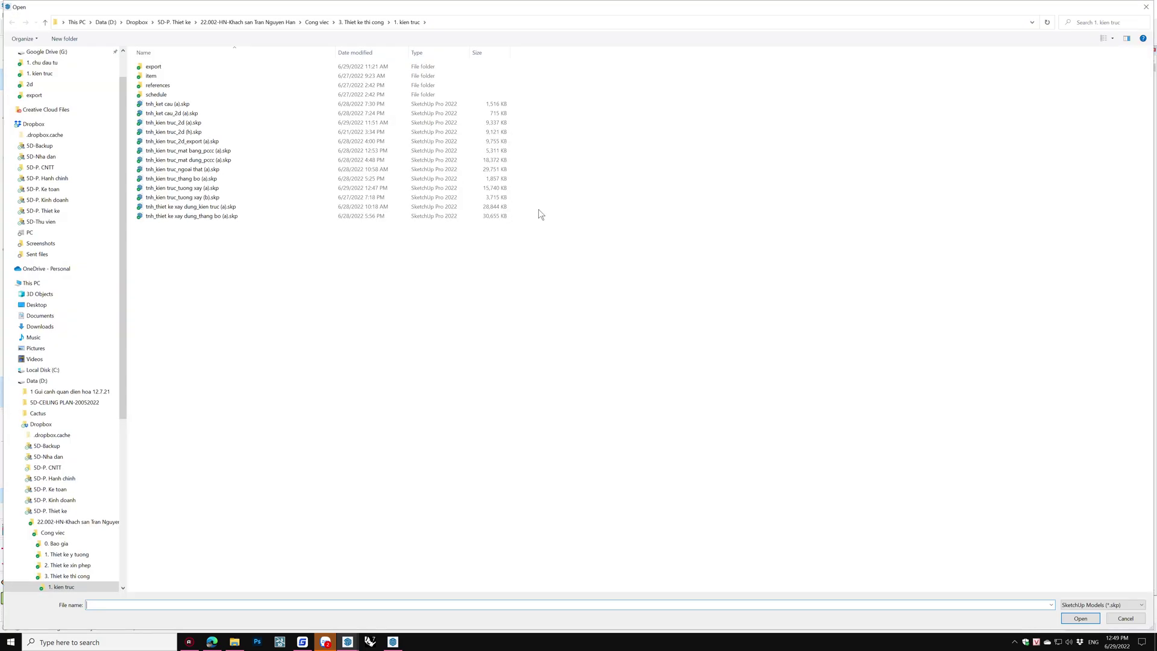
click(217, 217)
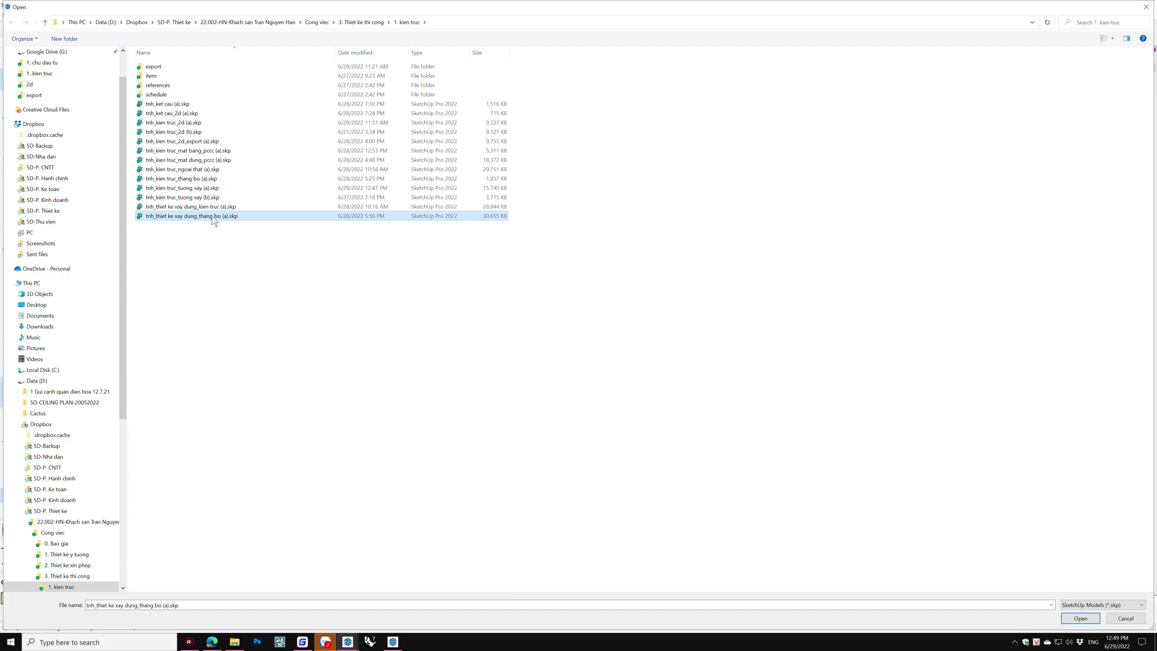
double_click(214, 218)
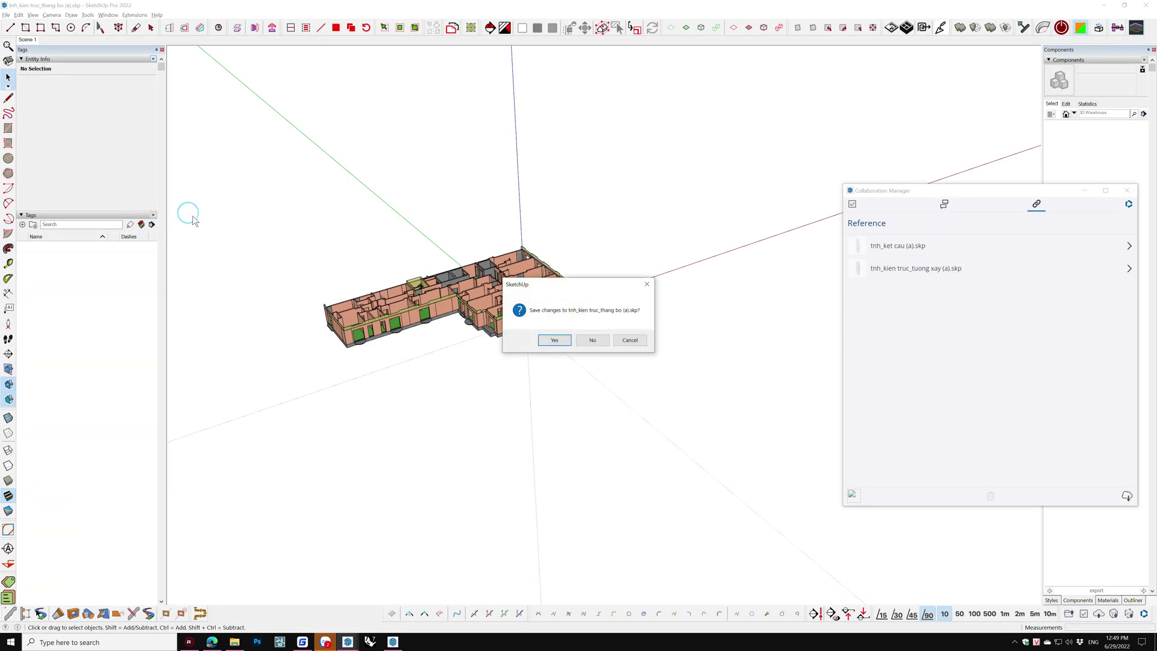
click(591, 341)
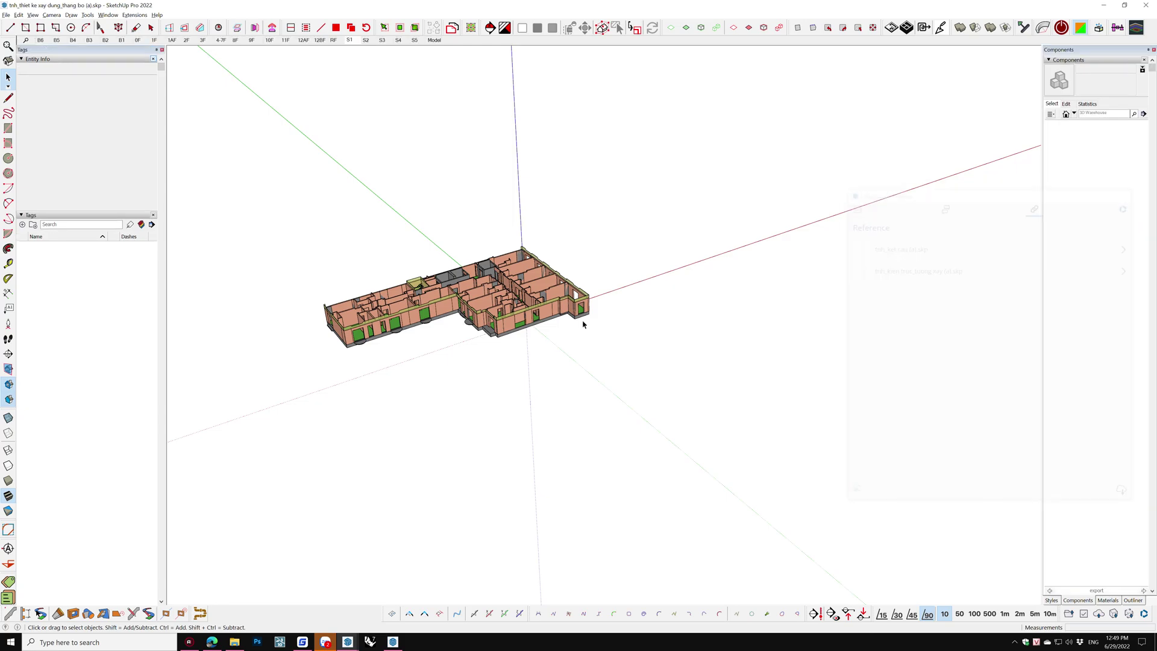
- Show the whole tower in the Model scene with Color by Tag turned off
scroll(580, 320, down, 2)
scroll(580, 321, down, 2)
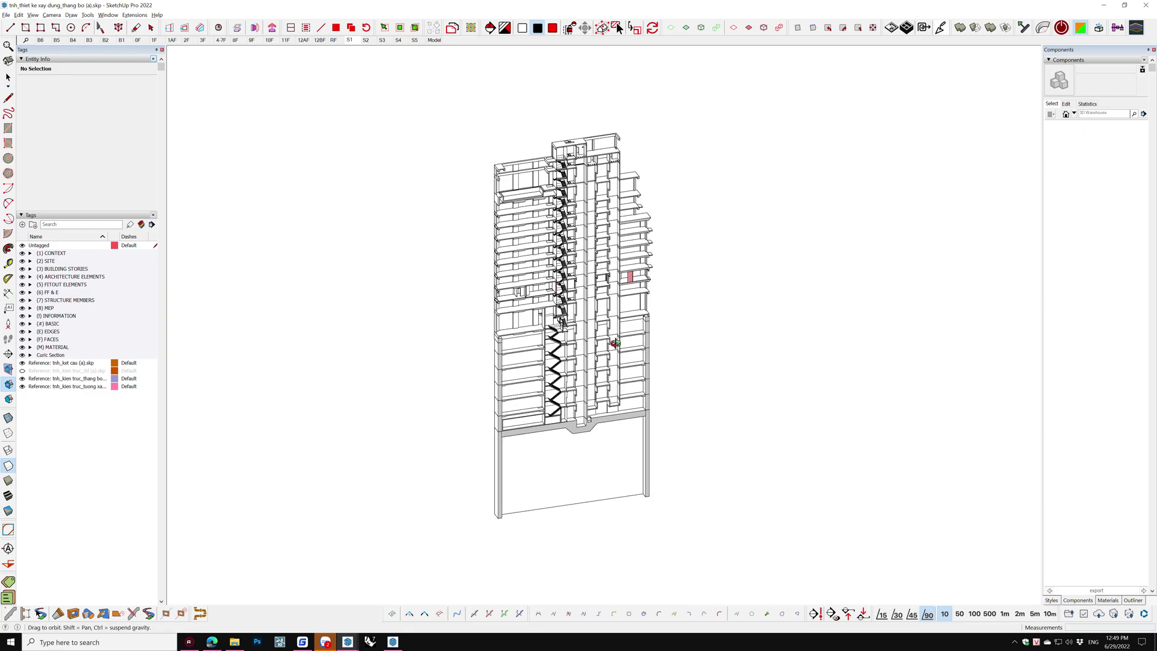
click(434, 40)
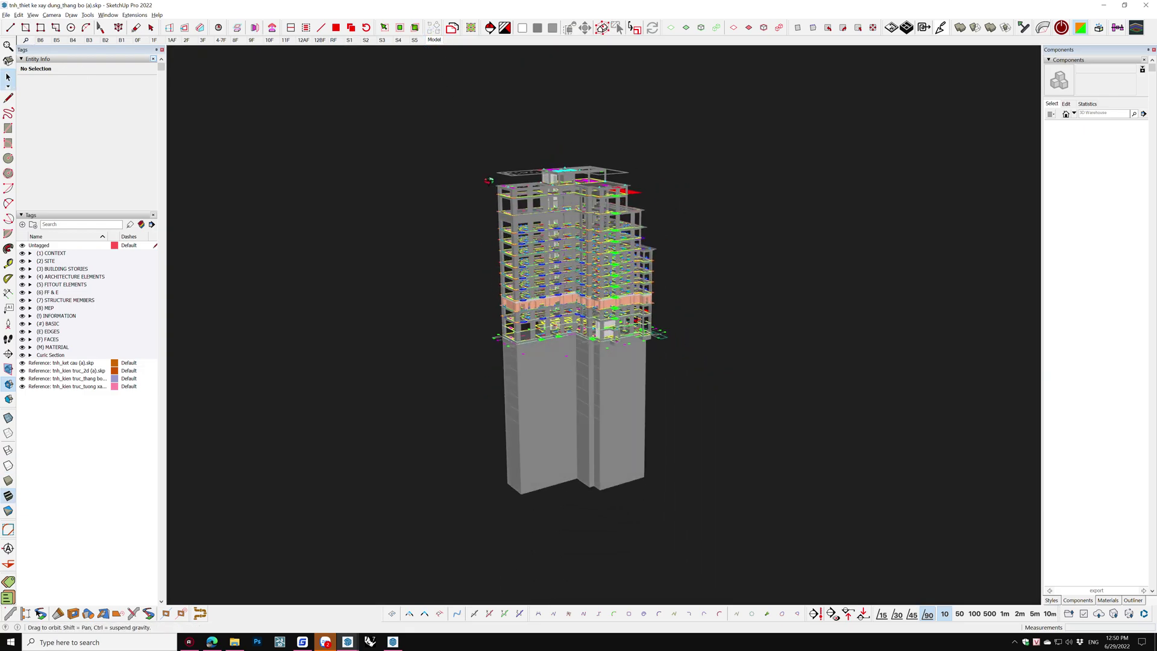
scroll(577, 298, up, 3)
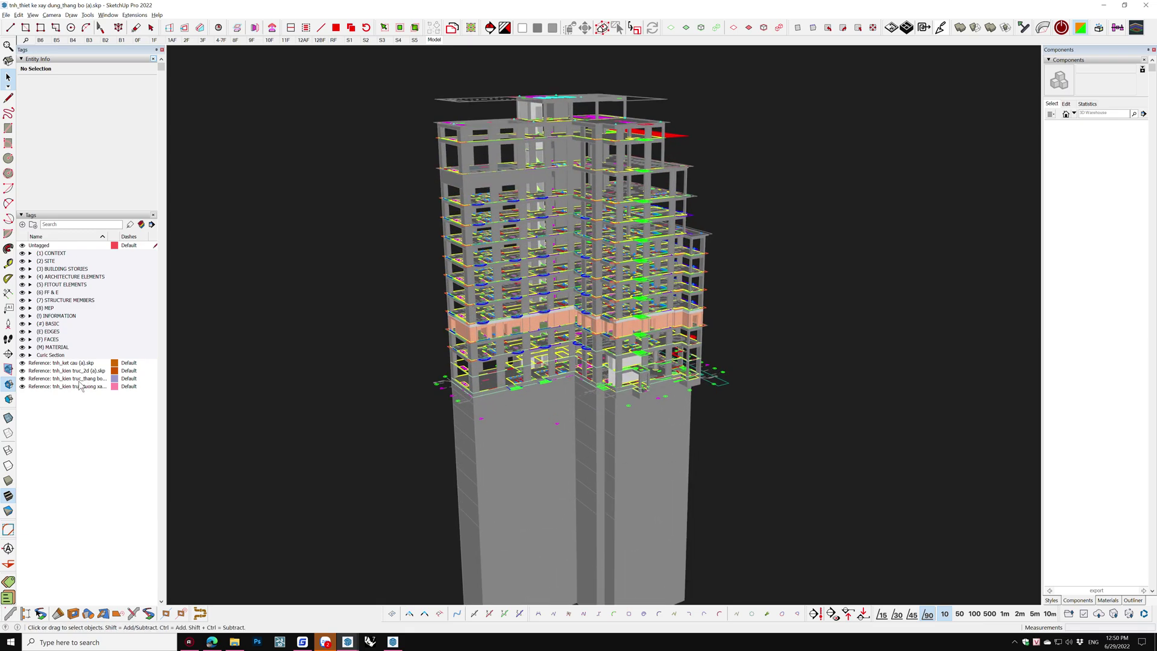
middle_drag(516, 337, 516, 294)
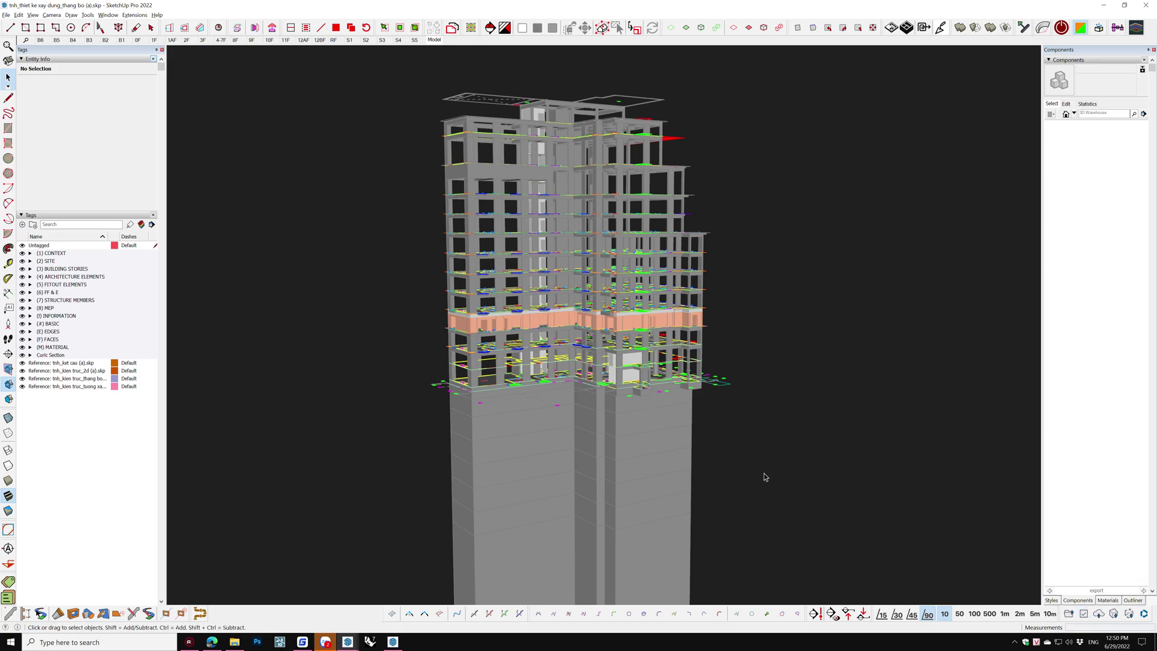
click(141, 224)
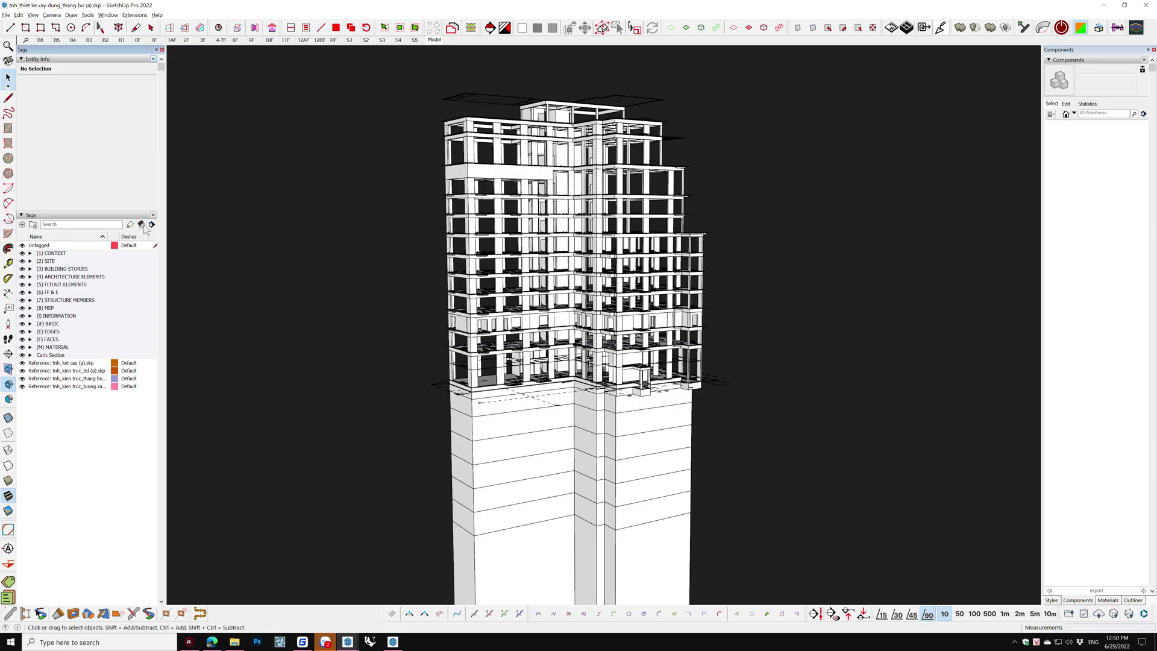
- Apply the in-model 3D NoCut style
click(1056, 600)
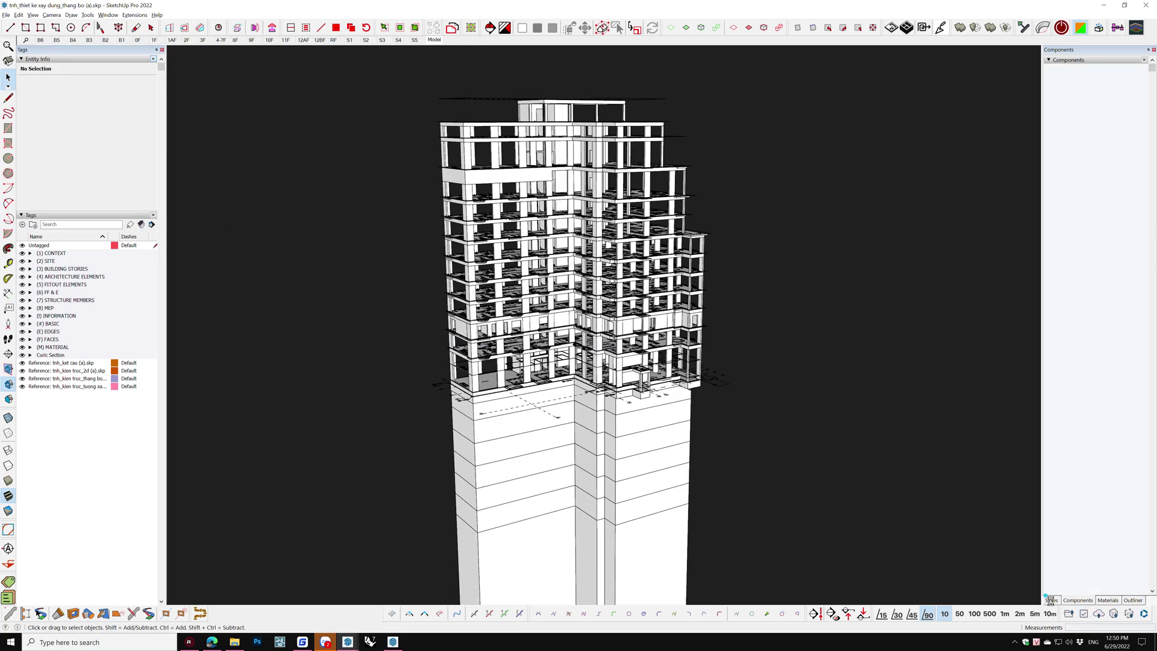
click(1073, 114)
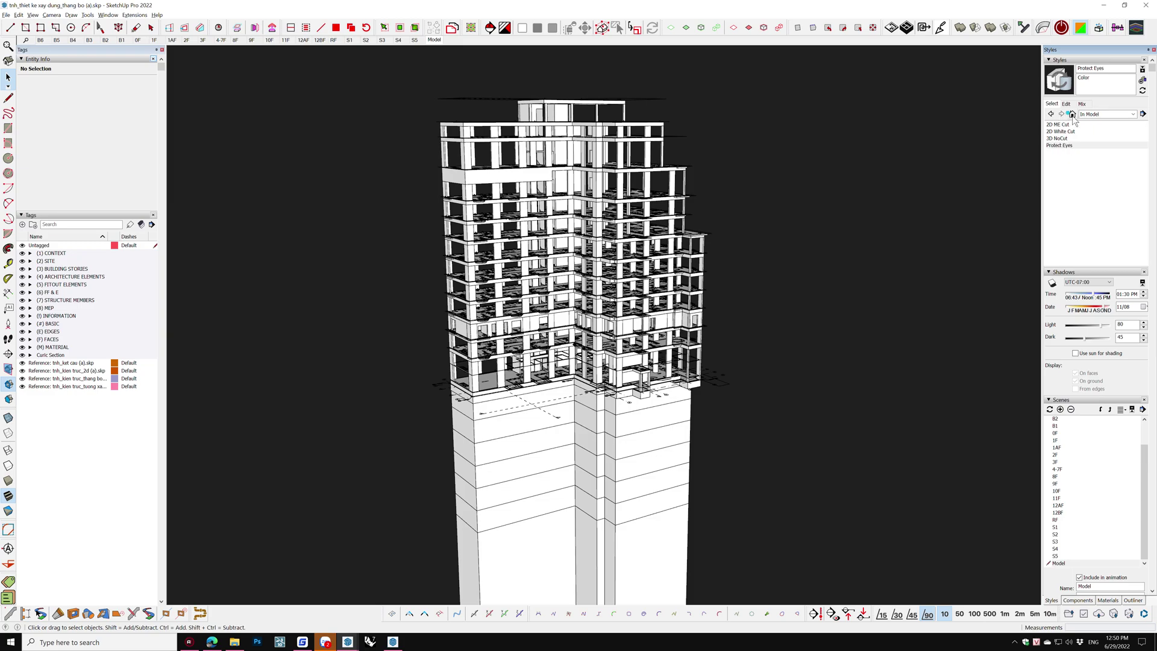
click(1057, 138)
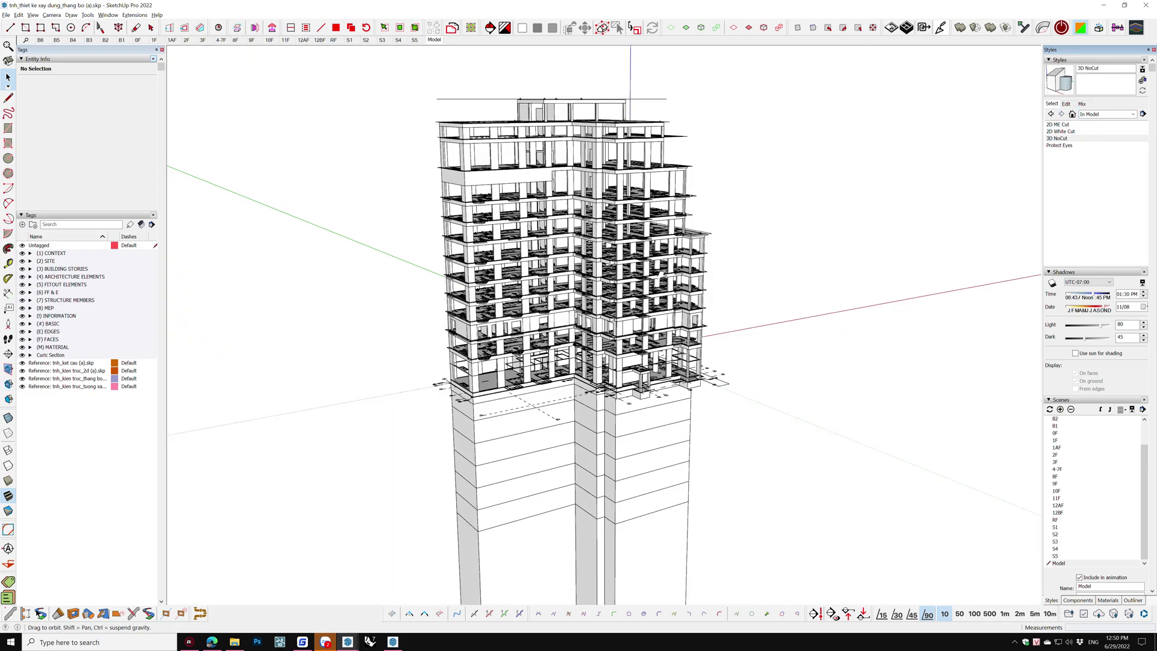
- Add a two-line leader note on the tower saying the file presents scenes and uses Curic Section
middle_drag(259, 265, 241, 307)
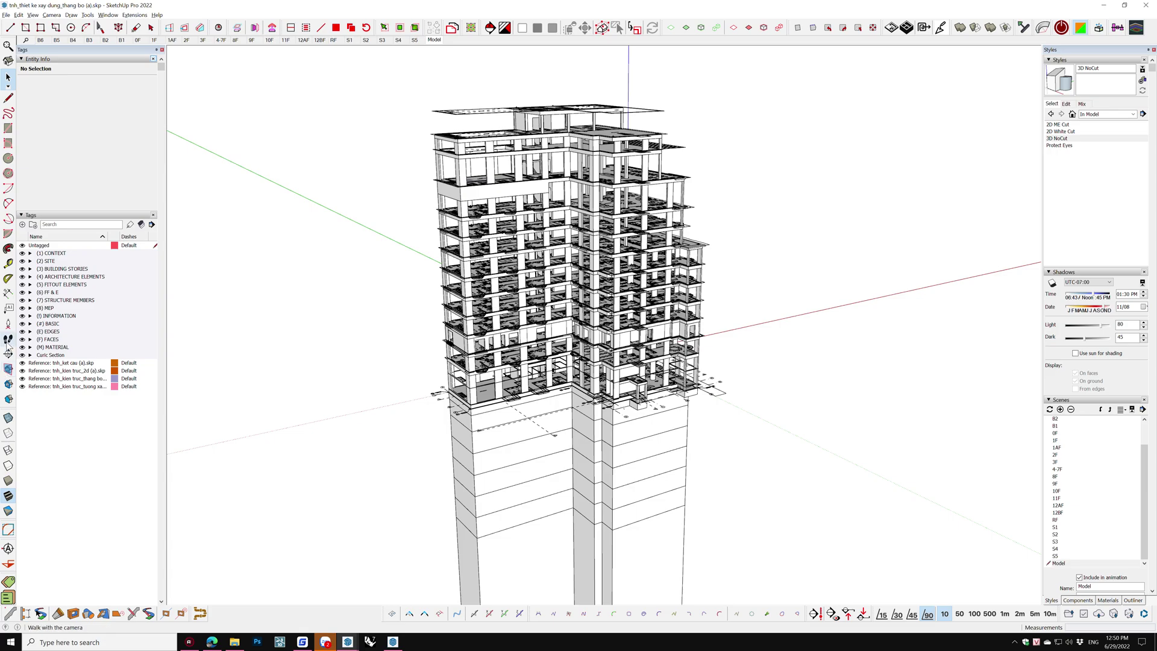
click(9, 307)
click(701, 285)
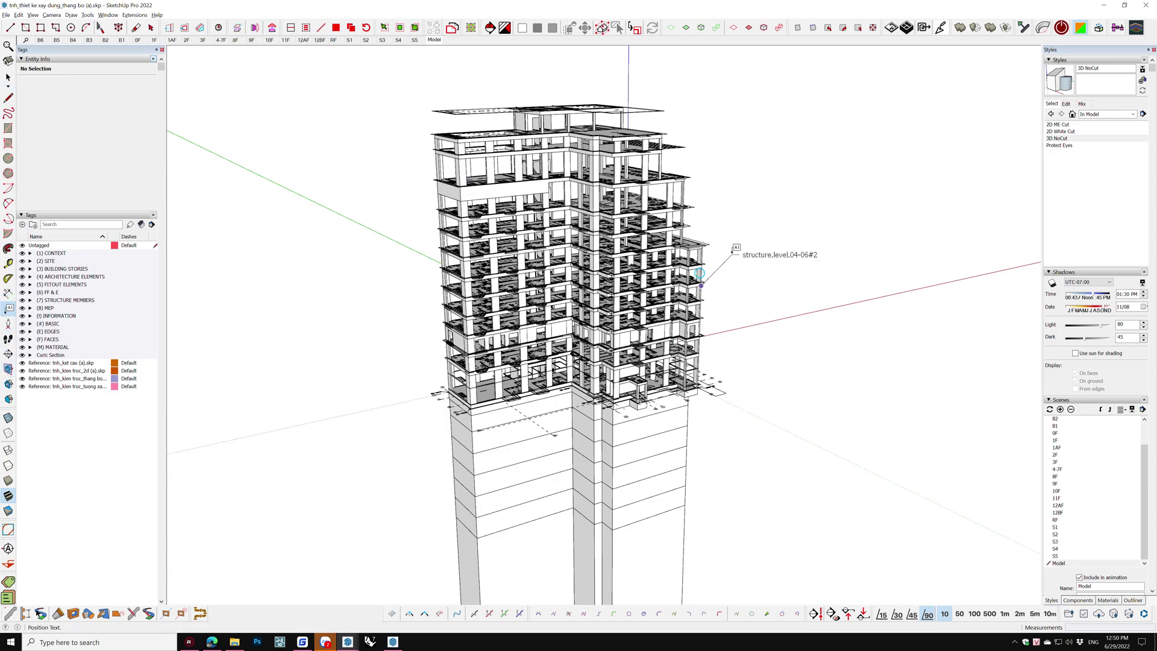
click(741, 255)
text(D)
text(y m)
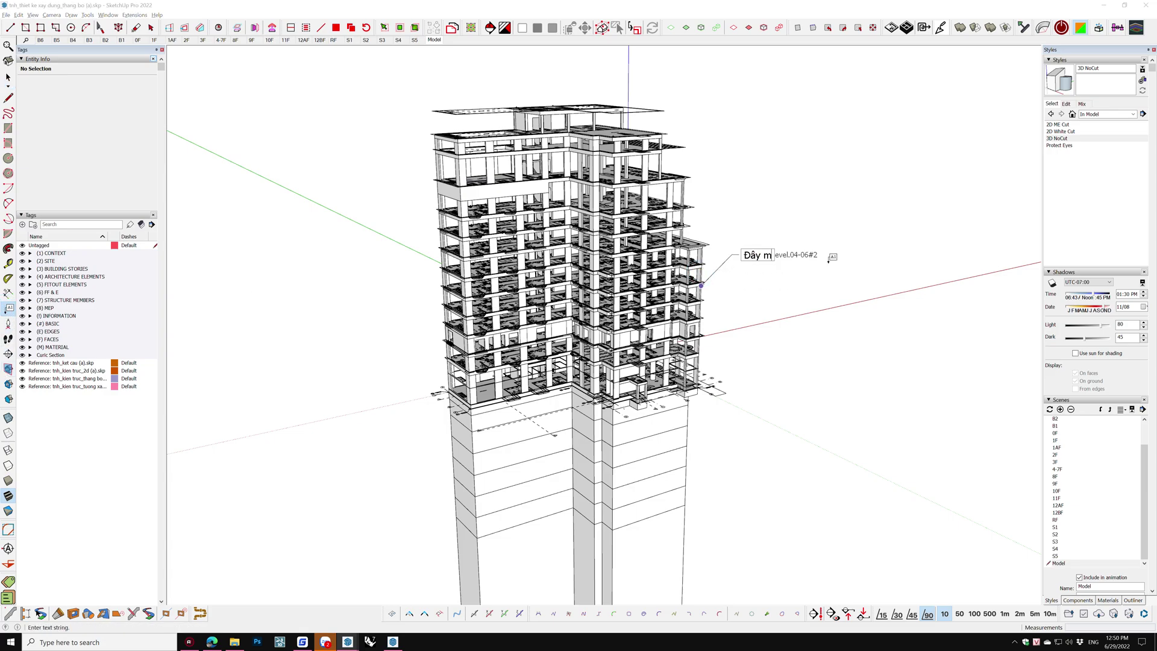
text(le)
text( dụng)
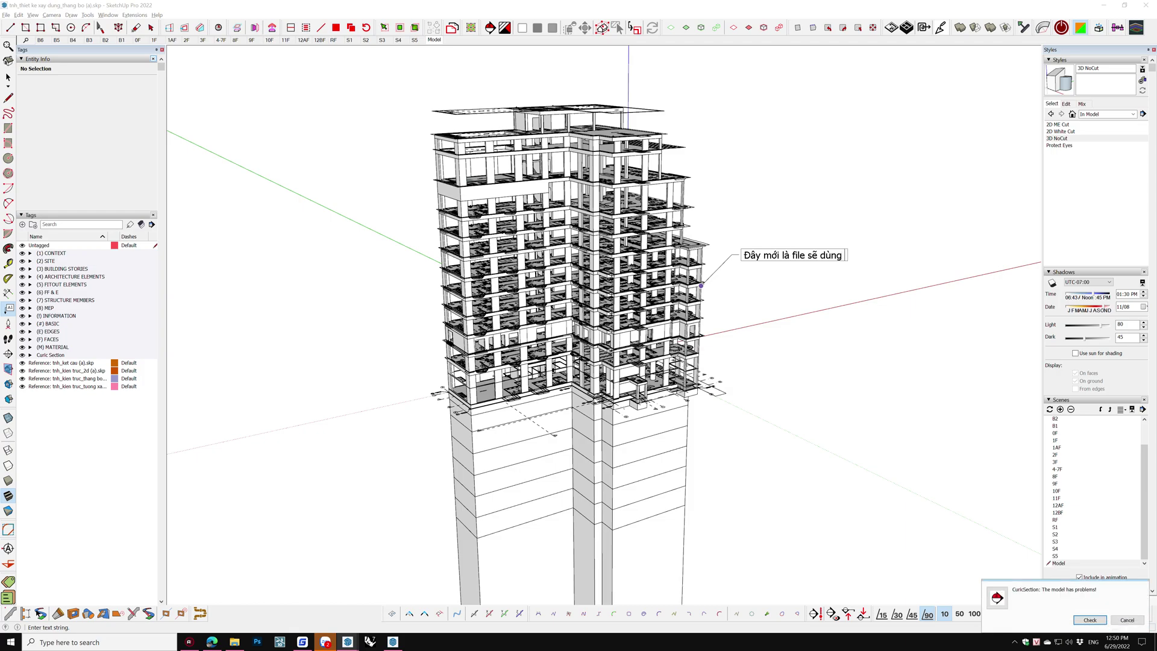
text( để trinh bày c)
text(ác scene)
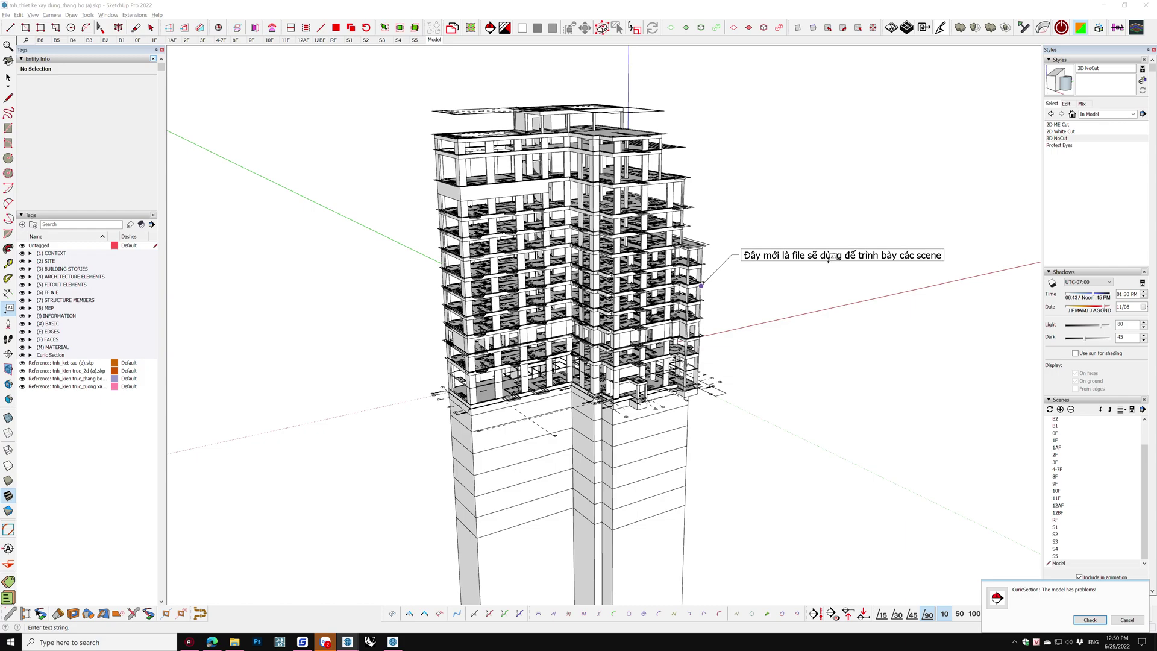
key(Return)
text(và Curic Section sẽ dùng)
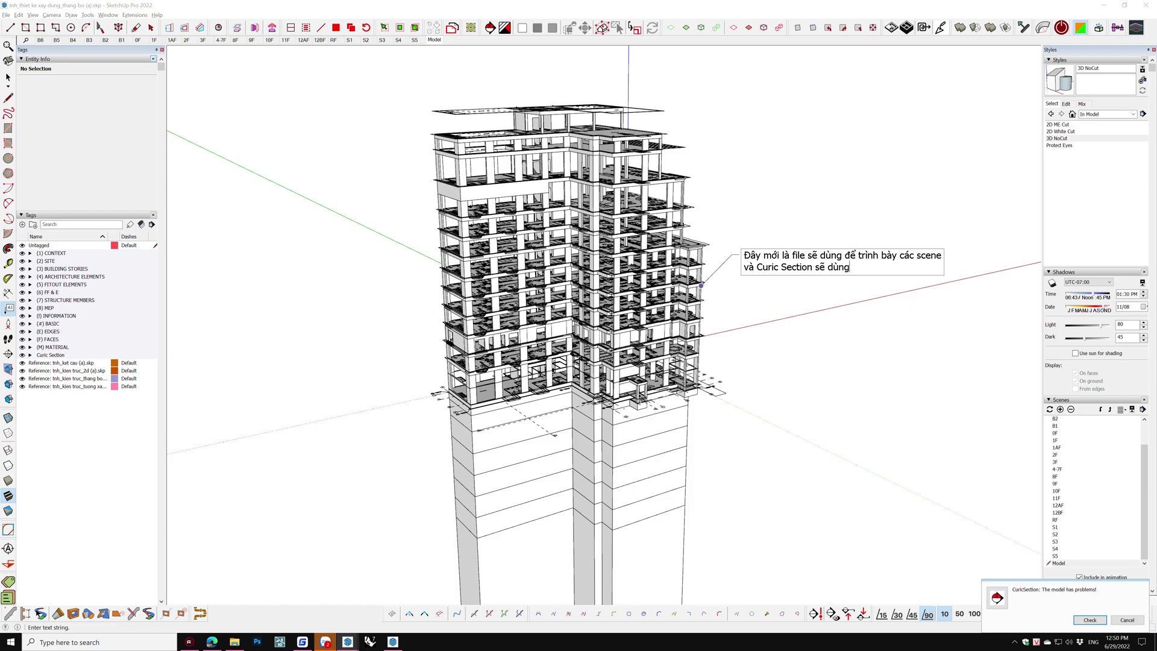
text(ở)
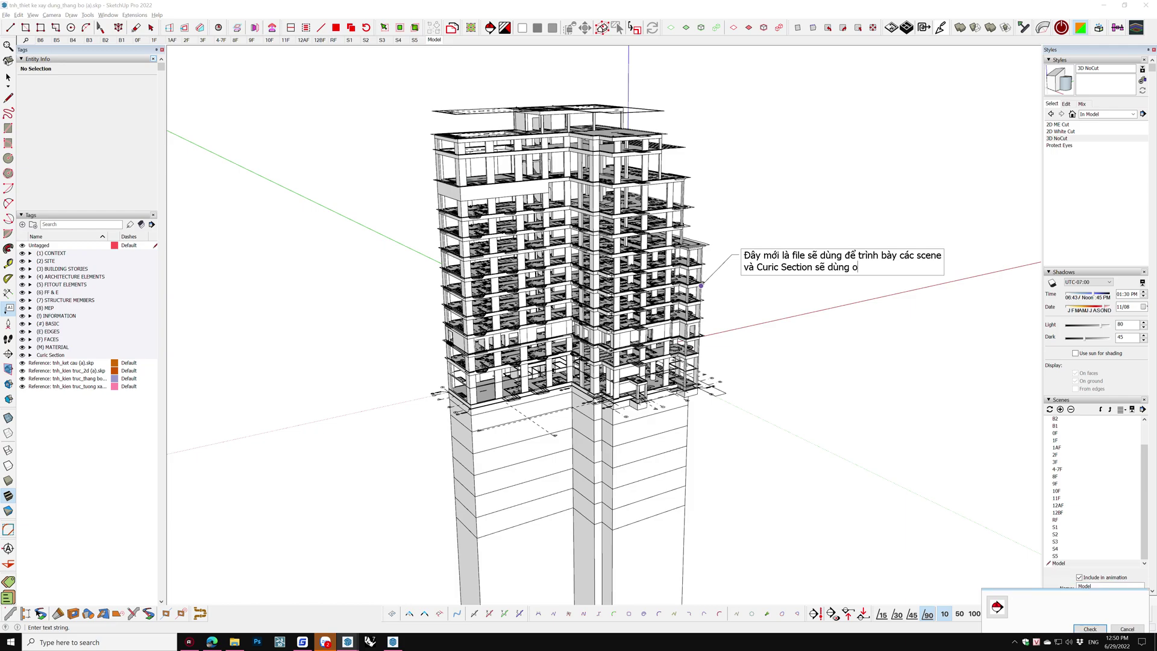
text( đa)
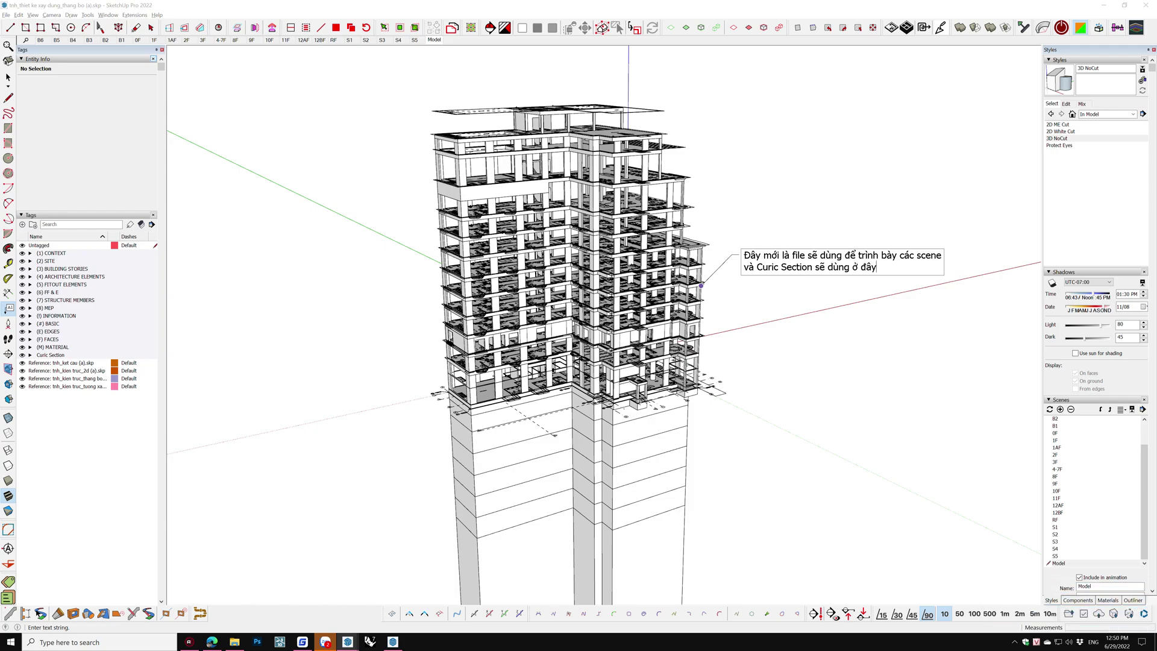
click(843, 300)
mouse_move(834, 333)
middle_down()
mouse_move(826, 320)
mouse_move(751, 300)
middle_up()
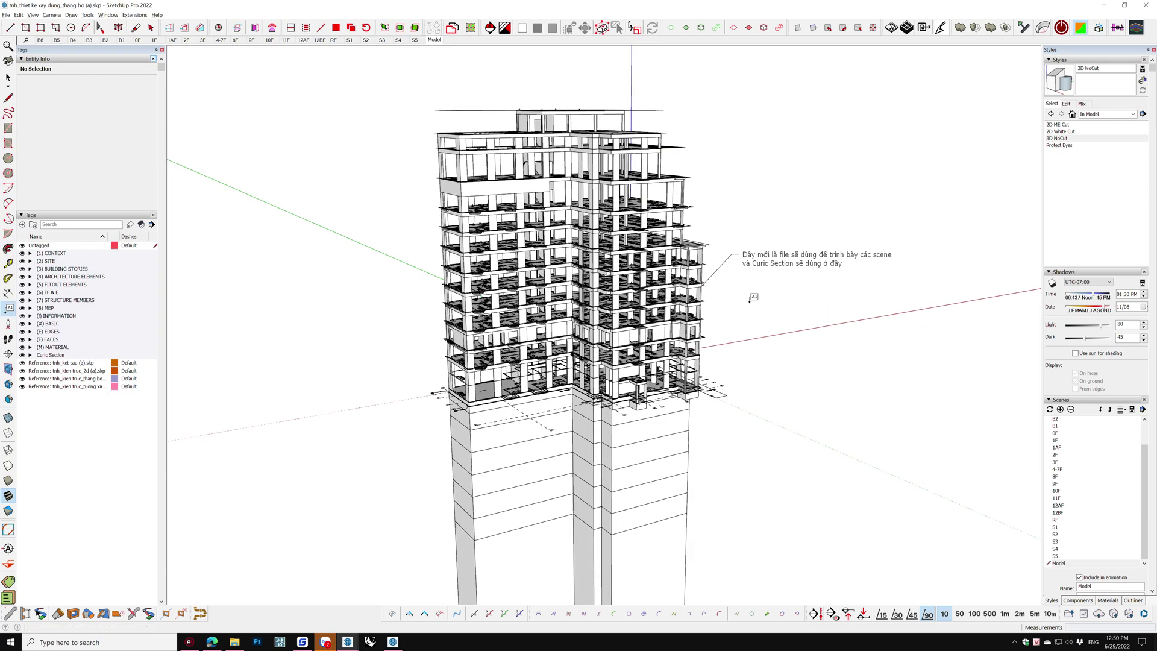
- Update all four Trimble Connect references from the Collaboration Manager's reference list
click(1084, 614)
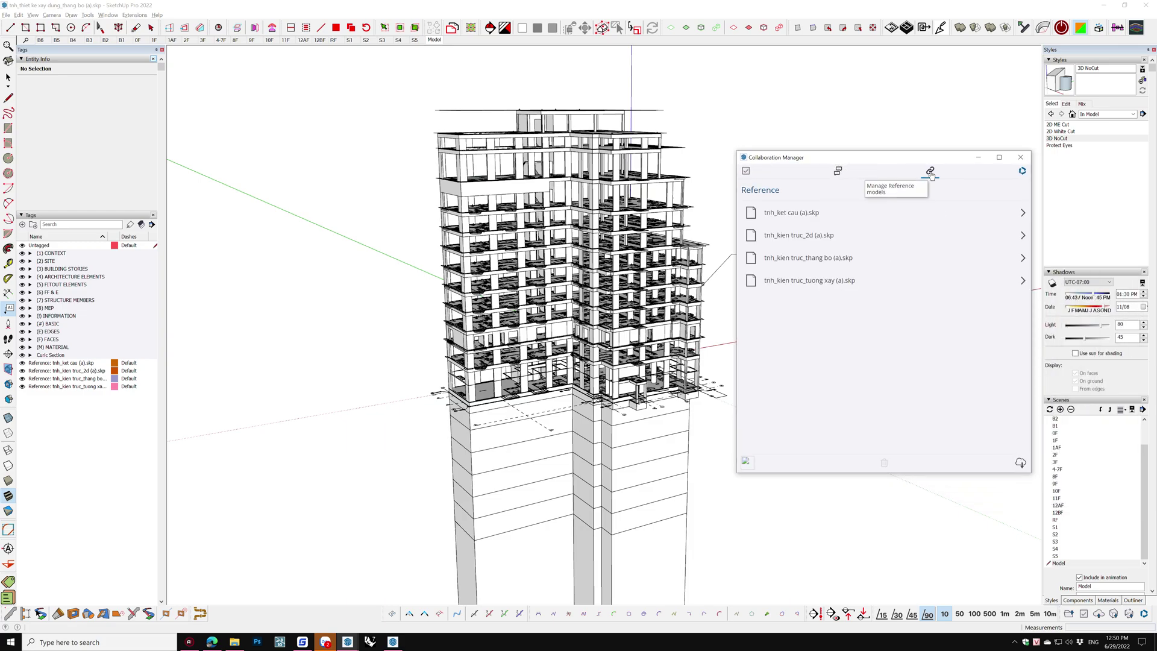
drag(892, 161, 911, 140)
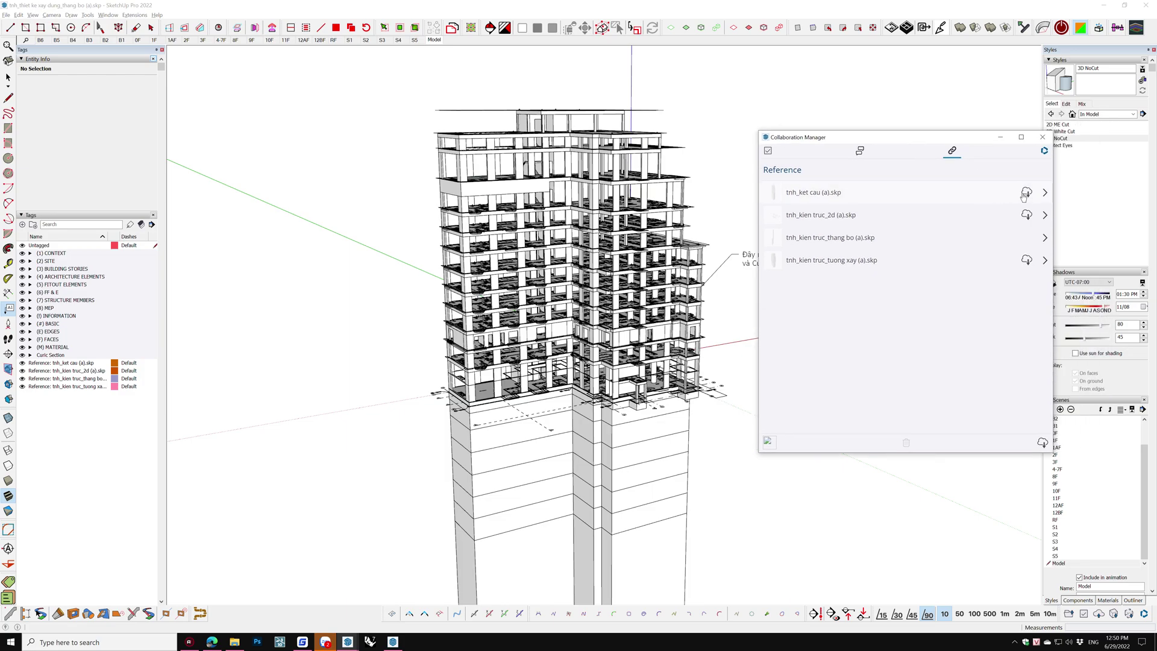
click(1043, 446)
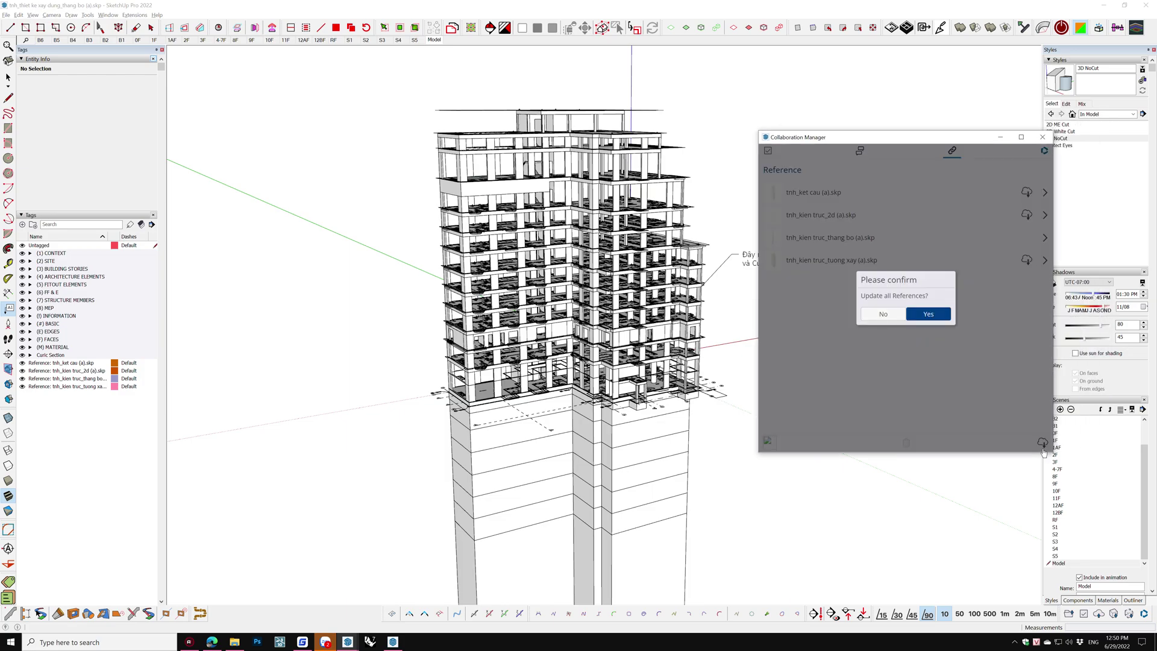
click(928, 314)
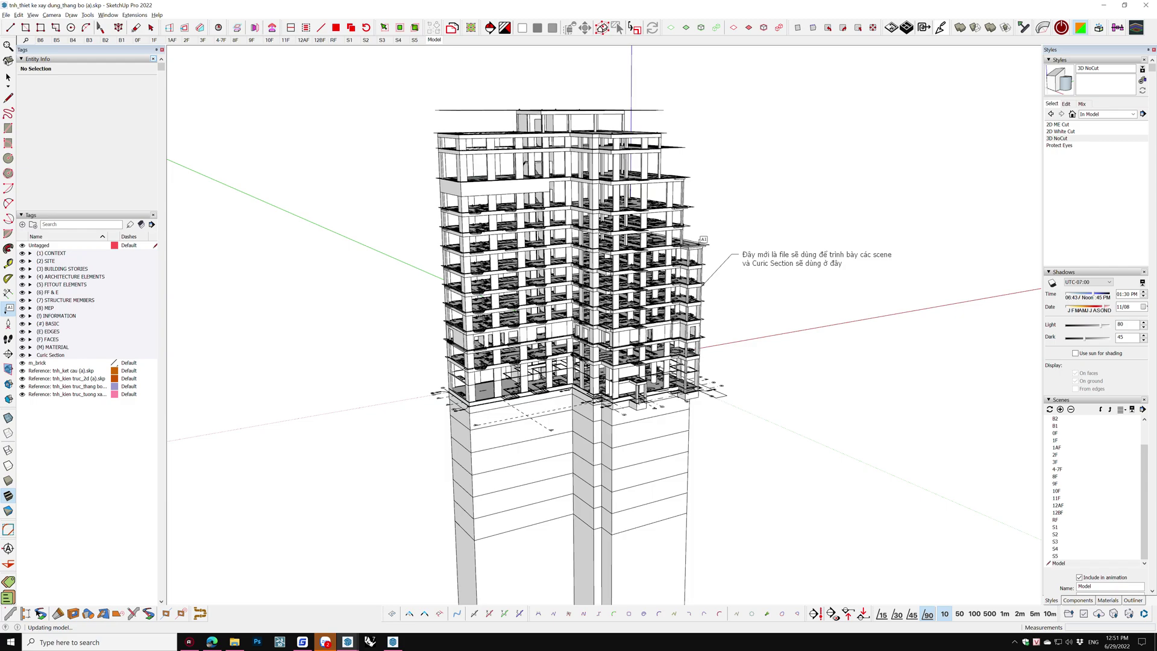
- Attach a leader note reading 'Vừa rồi, đã cập nhật toàn bộ thay đổi' plus a stair-detailing line
scroll(702, 241, up, 2)
click(709, 253)
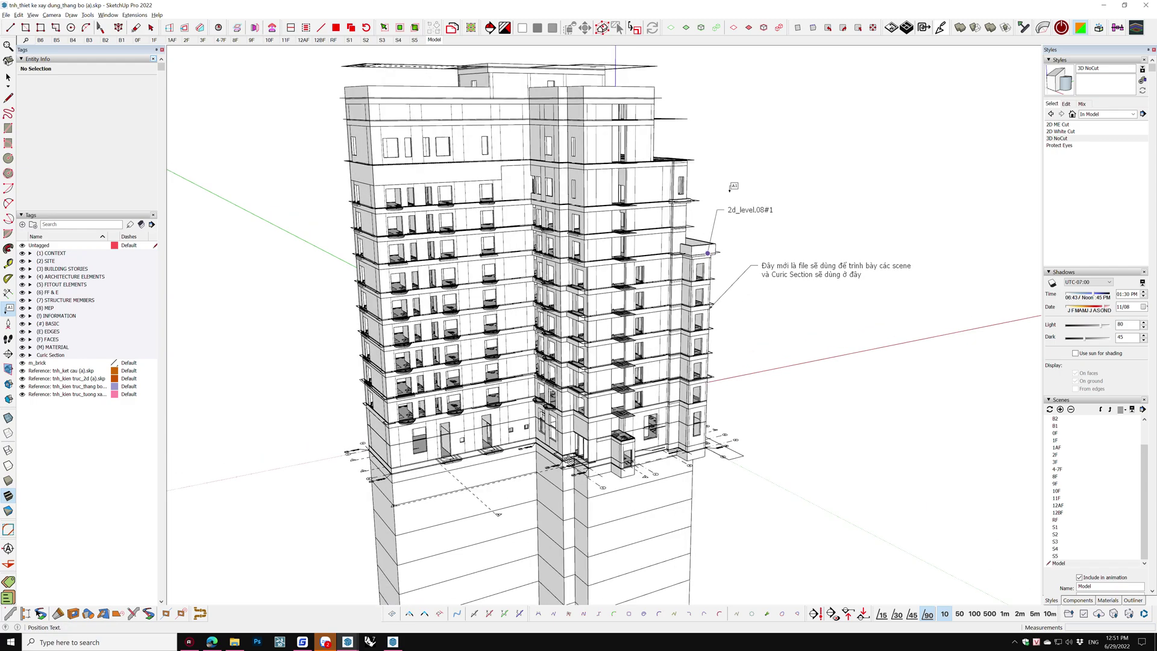
click(748, 188)
text(Vừa r)
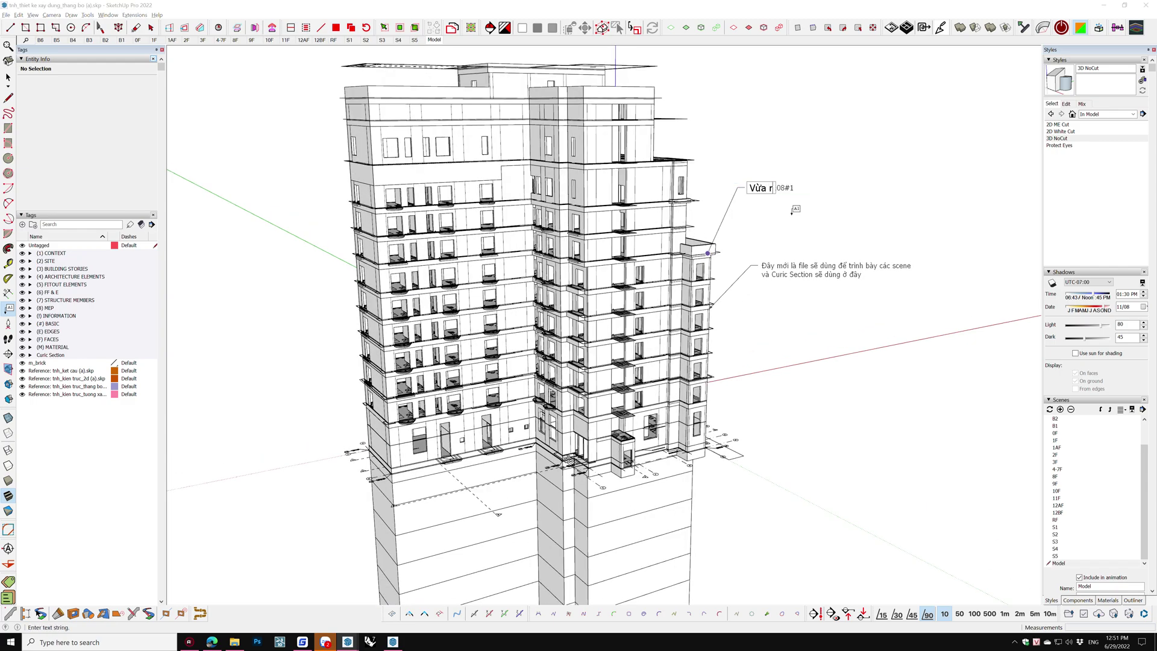
text(ồi, đã c)
text( nha)
text(t t)
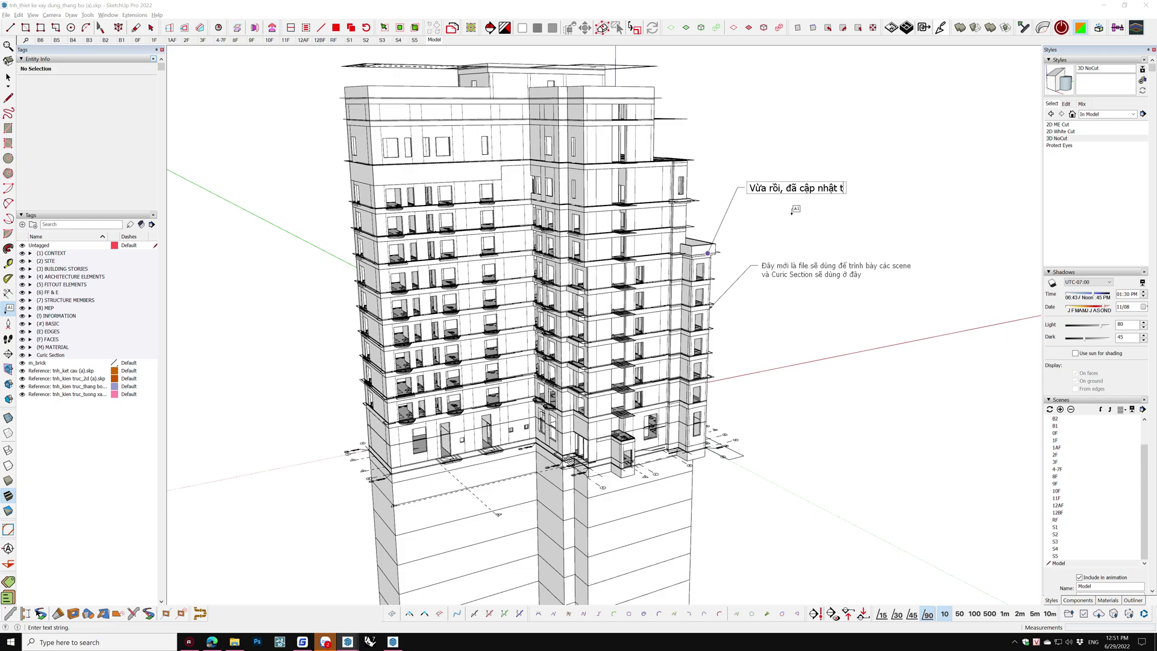
text(oàn bộ thay đổi)
key(Return)
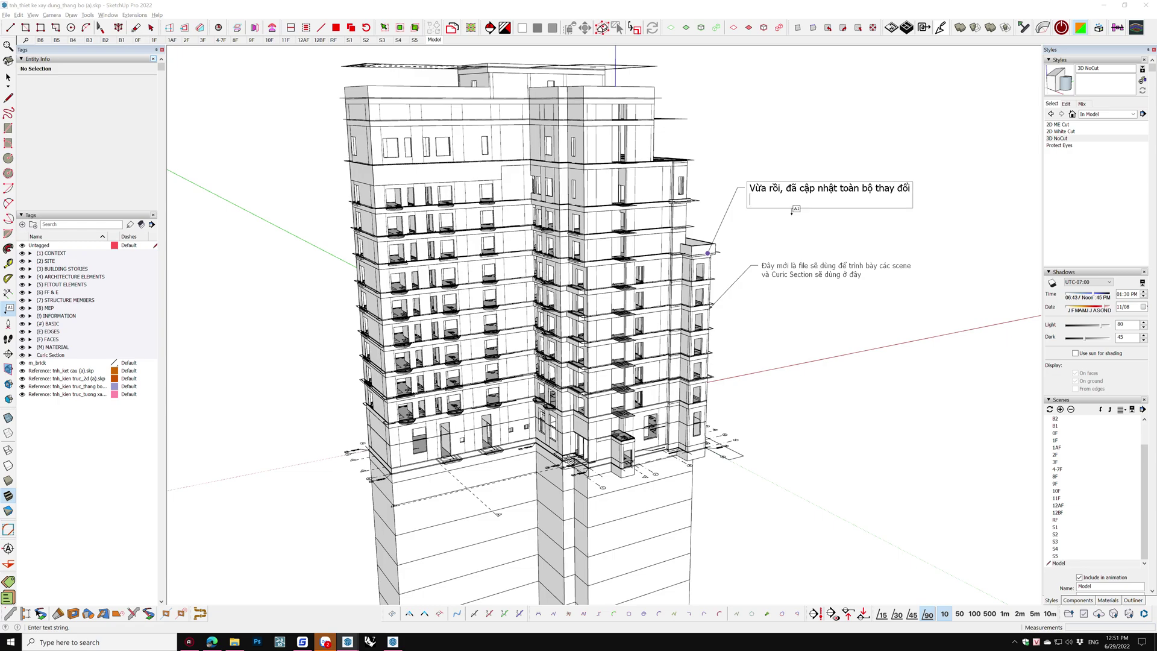
text(Đây chỉ là file dùng để gư)
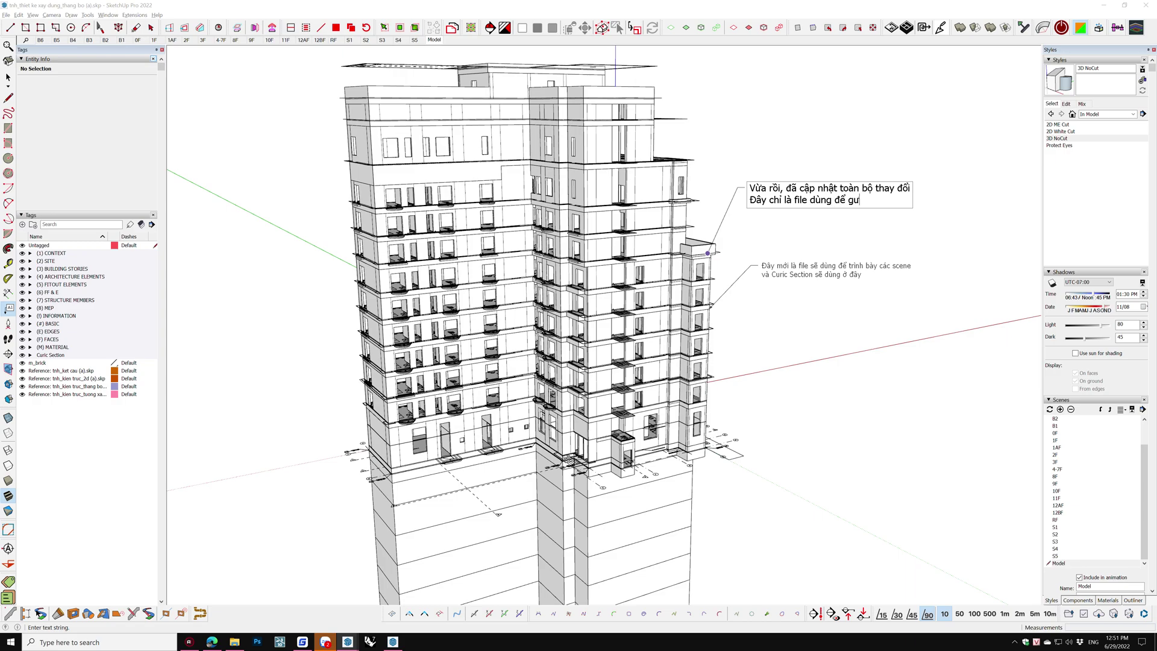
text(khai triển th)
text(ang)
text( bộ)
key(Return)
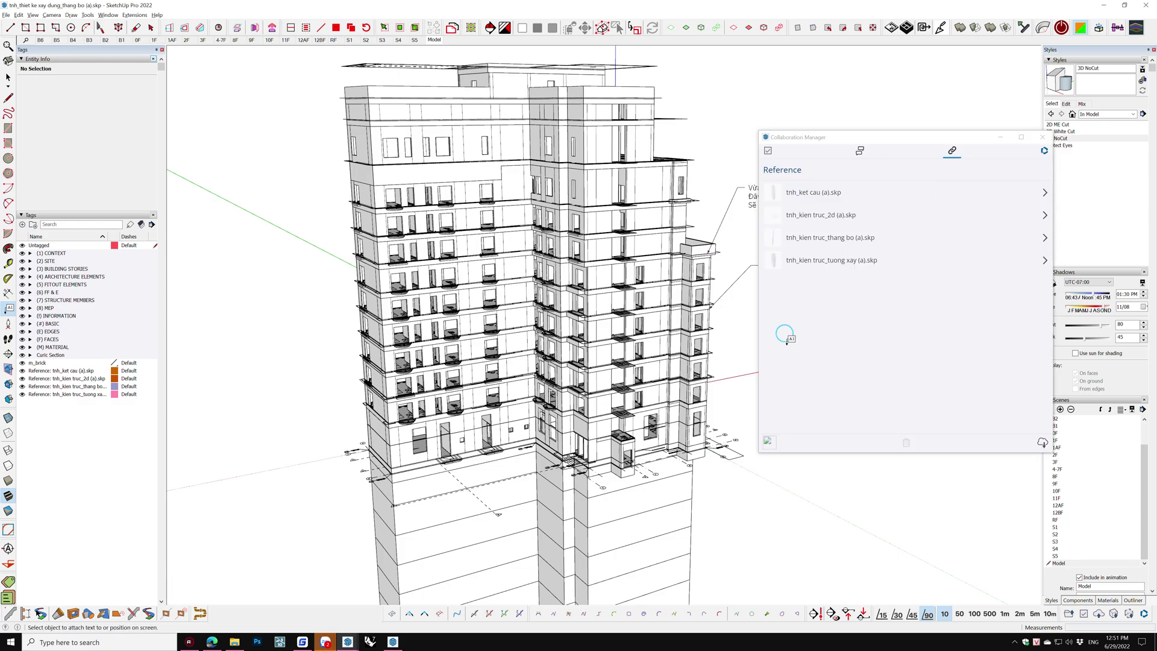
- Switch to the S1 section scene and orbit and zoom to inspect the stair floors
scroll(456, 220, down, 2)
scroll(458, 220, down, 2)
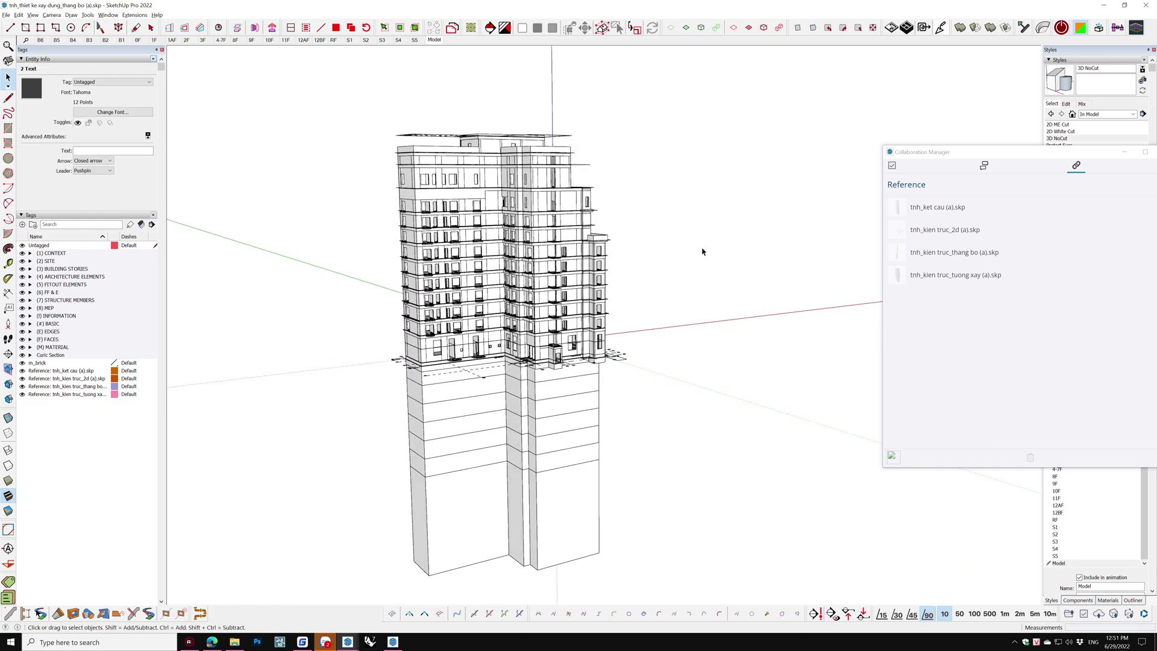
click(350, 39)
scroll(578, 353, up, 2)
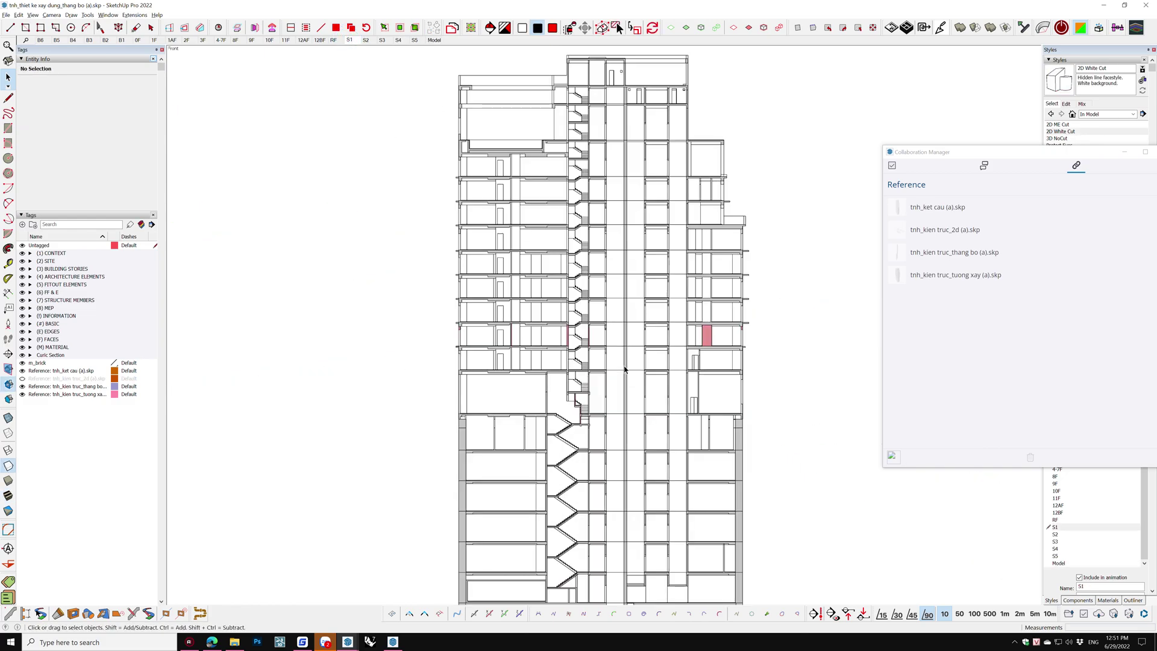
scroll(580, 361, up, 4)
scroll(542, 330, up, 3)
scroll(573, 345, up, 2)
mouse_move(572, 345)
middle_down()
mouse_move(692, 388)
mouse_move(550, 309)
mouse_move(594, 300)
mouse_move(432, 128)
middle_up()
scroll(573, 245, up, 2)
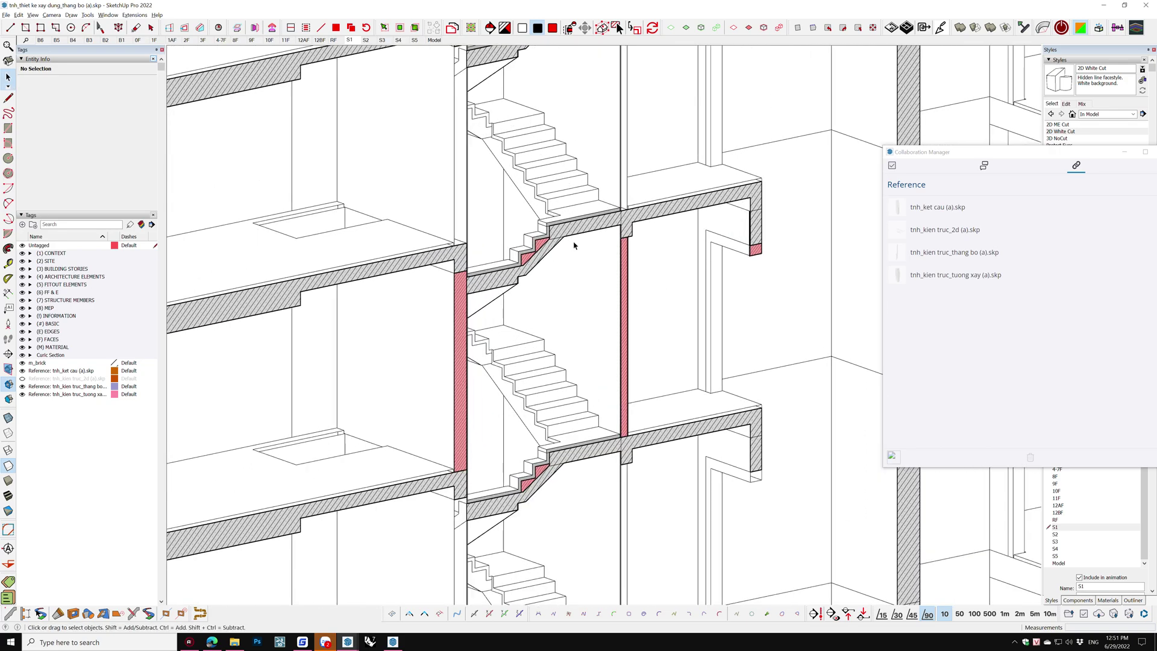
scroll(651, 296, down, 2)
mouse_move(651, 296)
middle_down()
mouse_move(638, 396)
mouse_move(614, 364)
middle_up()
scroll(548, 431, up, 2)
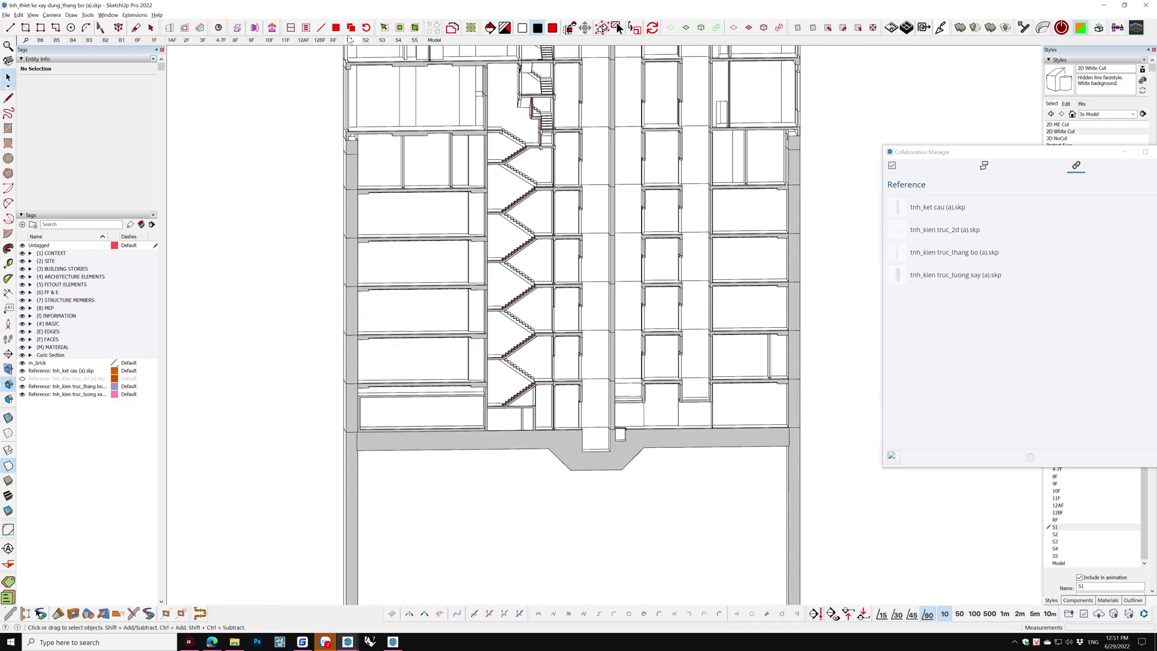
- Return to the S1 scene and bring LayOut to the front
click(349, 40)
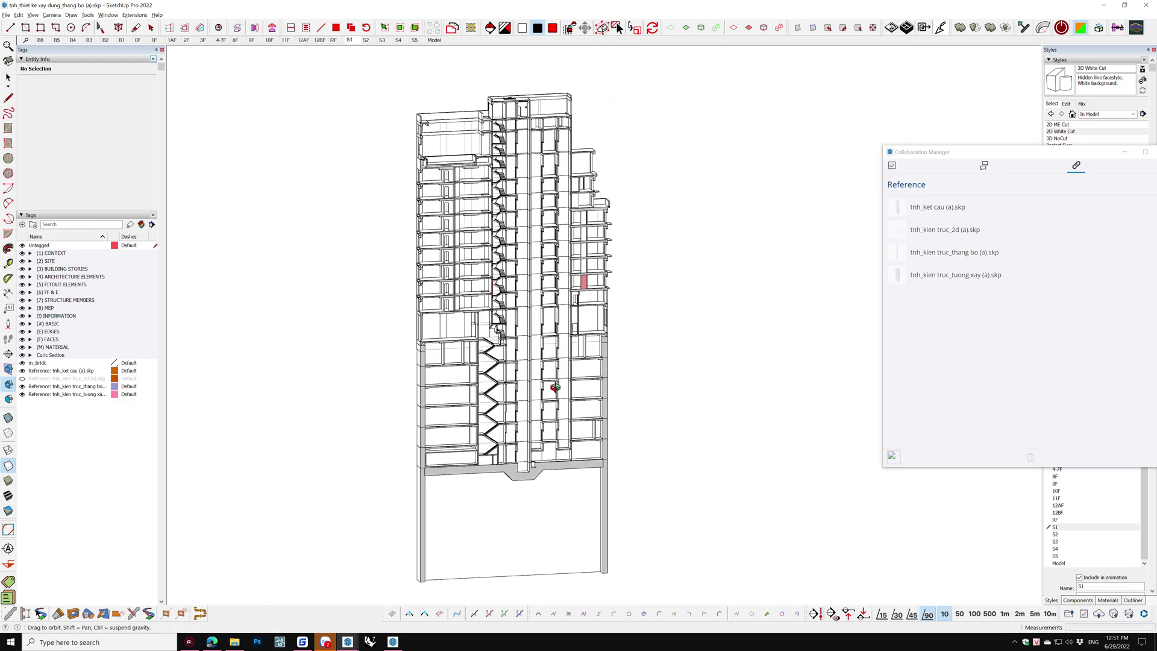
middle_drag(555, 387, 588, 390)
click(393, 642)
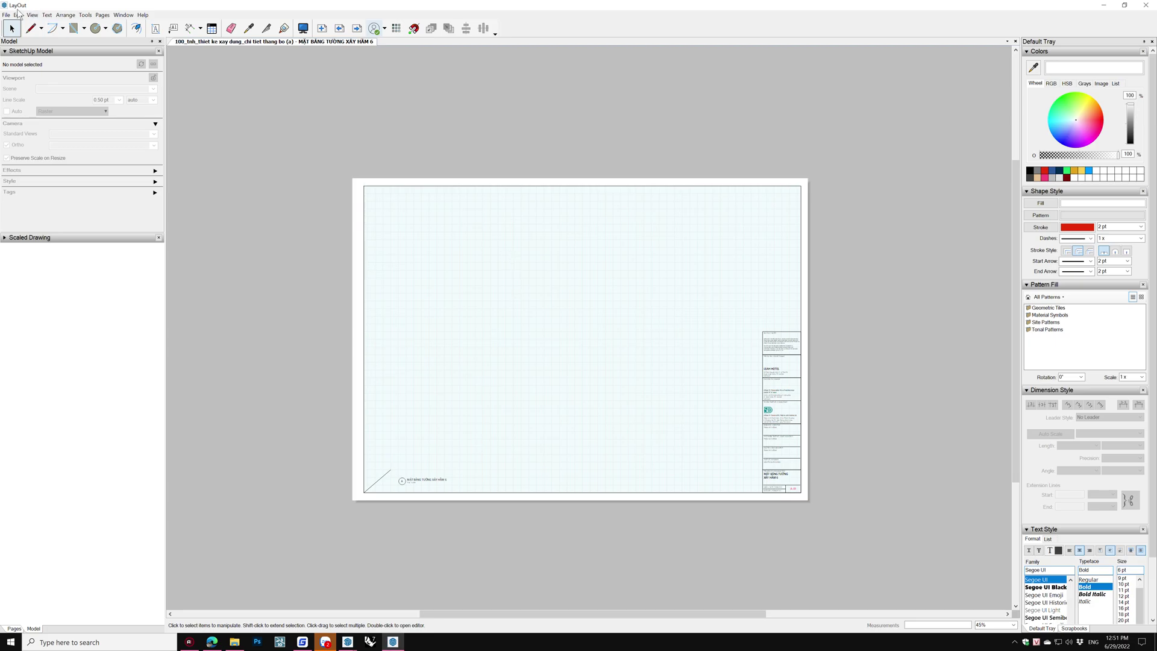
- Insert the stair model trnh_thiet ke xay dung_thang bo (a).skp and render its viewport
click(6, 15)
click(22, 133)
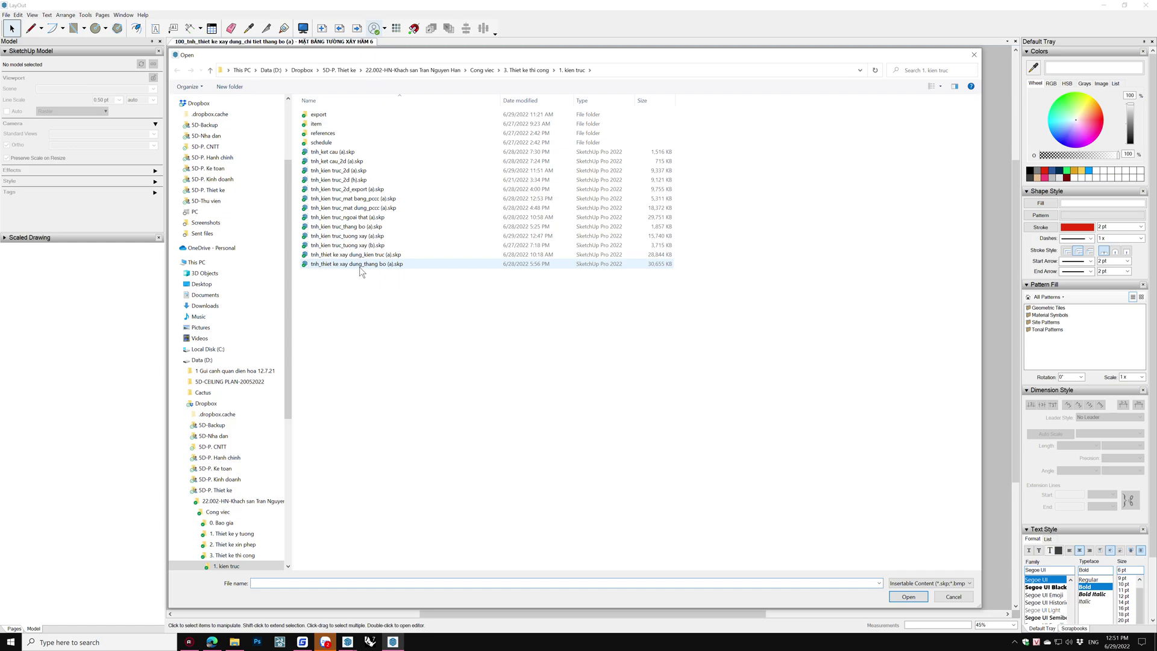
double_click(361, 265)
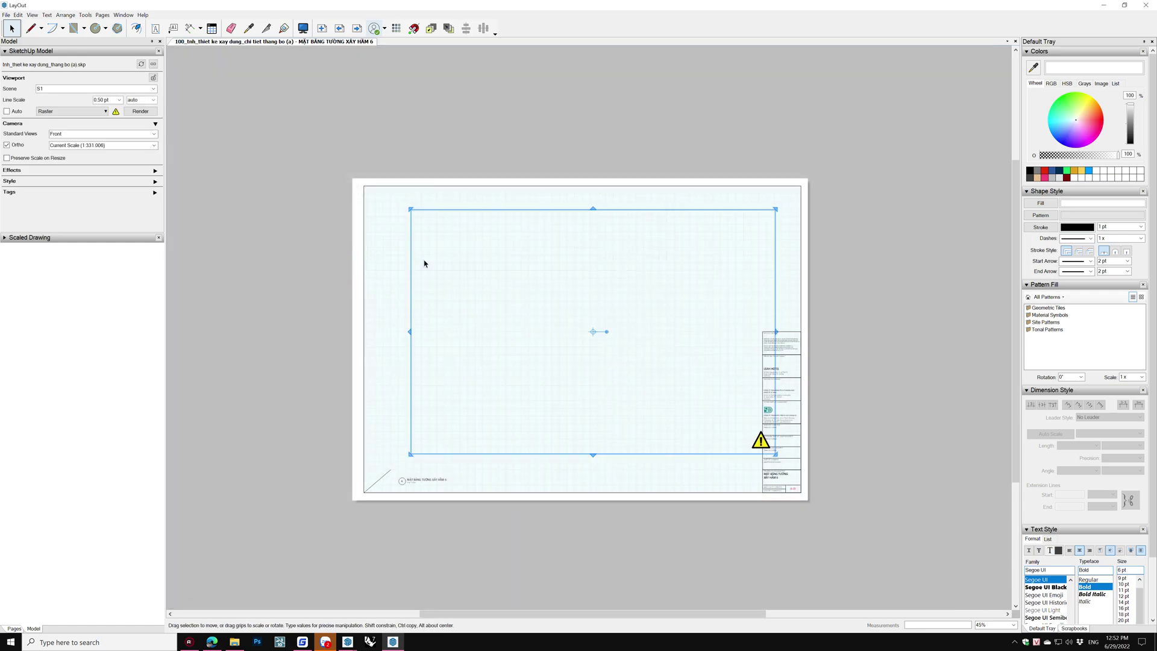
scroll(424, 264, down, 2)
click(141, 111)
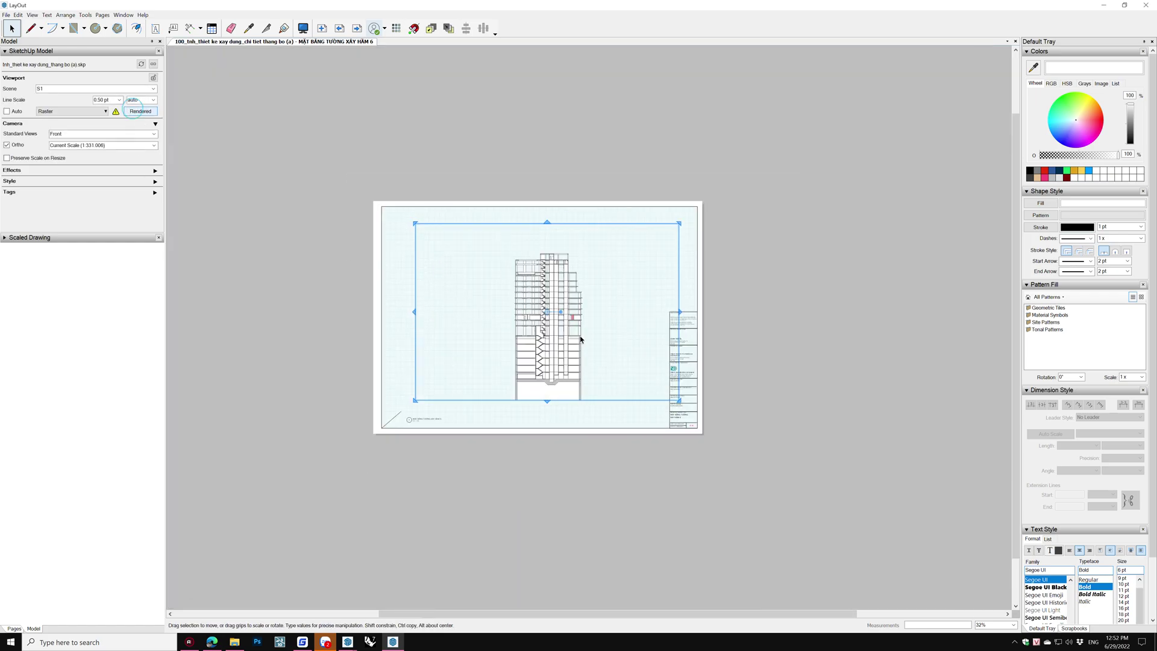
scroll(544, 338, up, 2)
- Set the viewport to scene S1 at 1:50 scale and re-render it
right_click(544, 340)
mouse_move(568, 556)
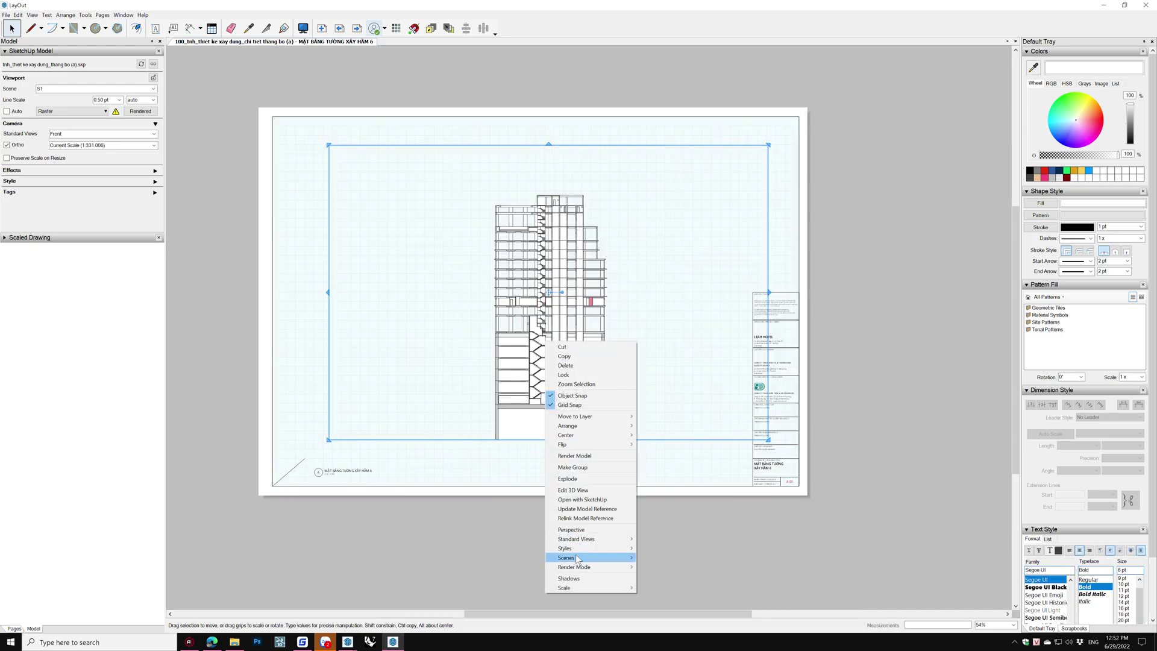
click(657, 513)
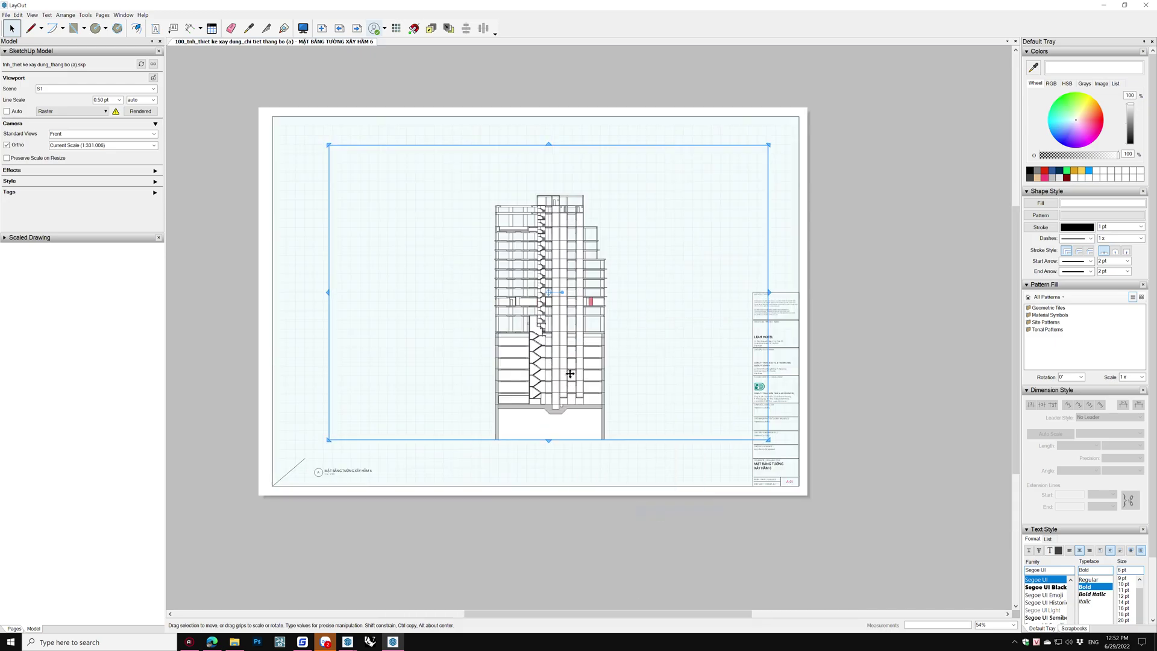
right_click(570, 374)
mouse_move(590, 612)
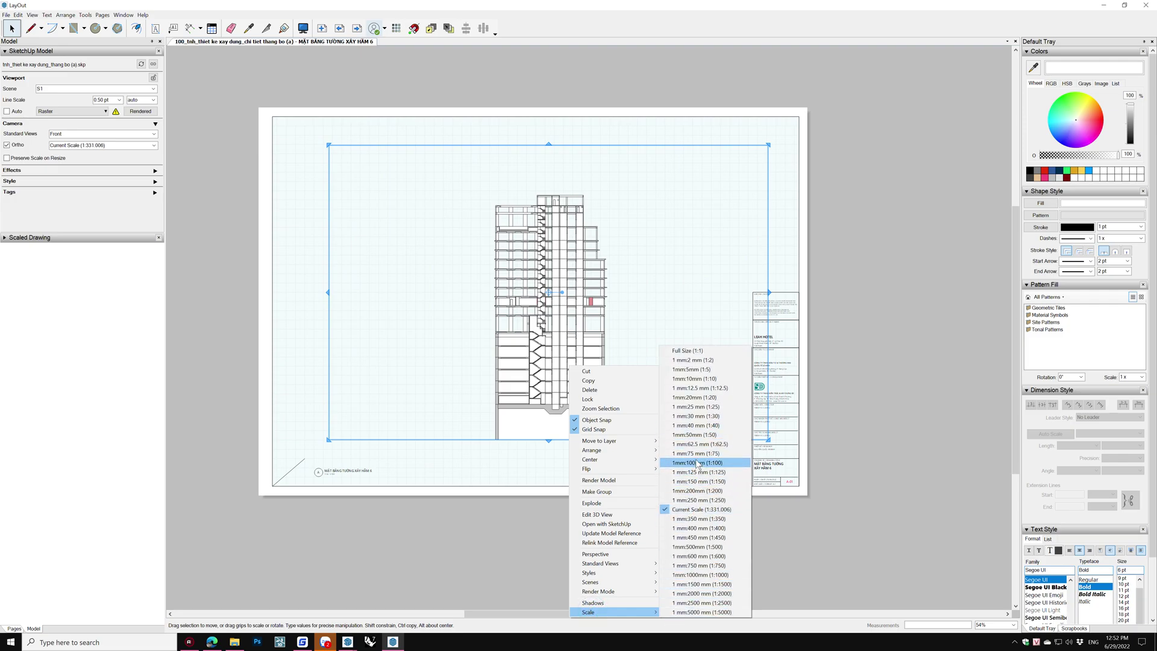
click(697, 434)
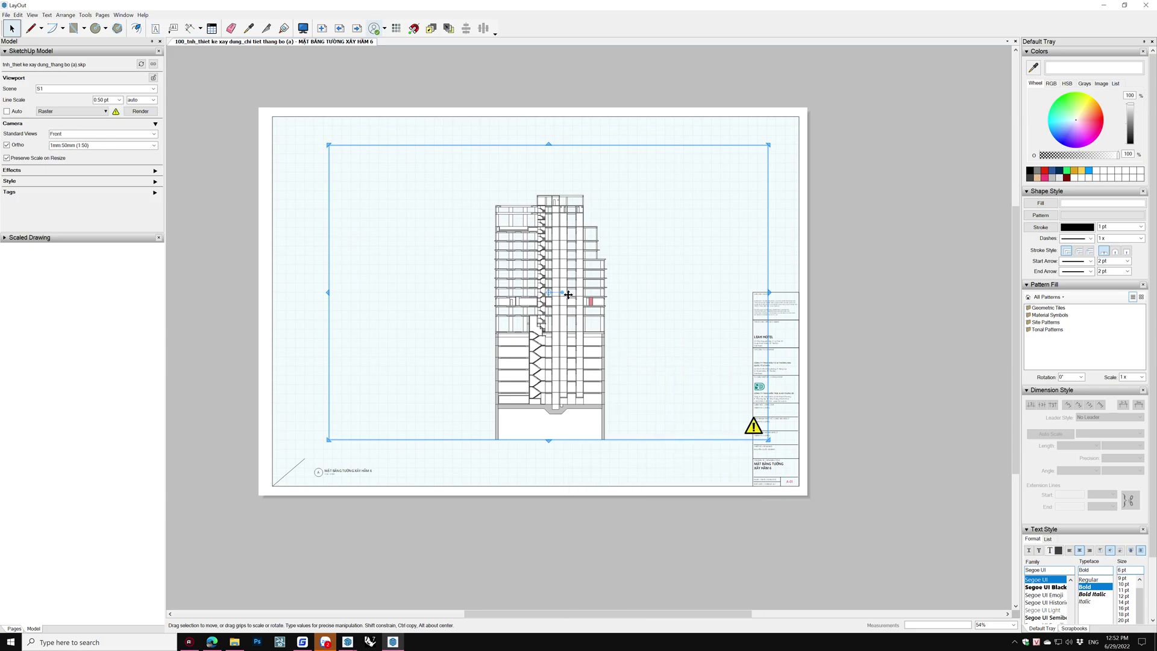
click(140, 112)
- Move the viewport up, crop its top to the stairs, extend its bottom and render it
scroll(639, 235, down, 3)
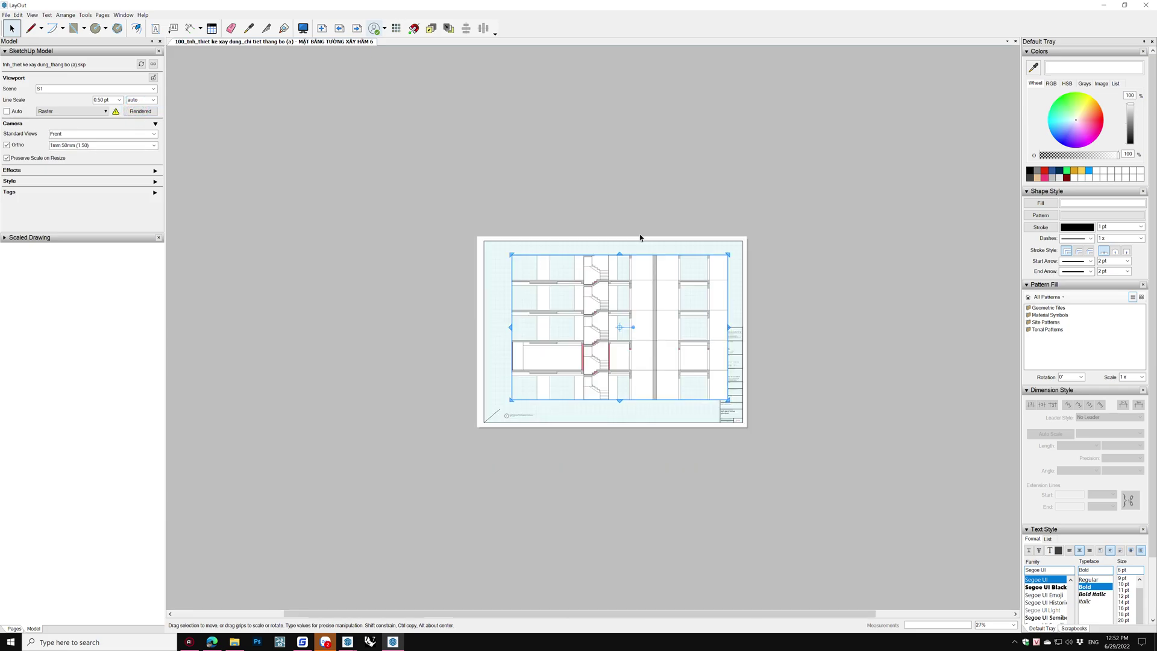
drag(624, 300, 569, 193)
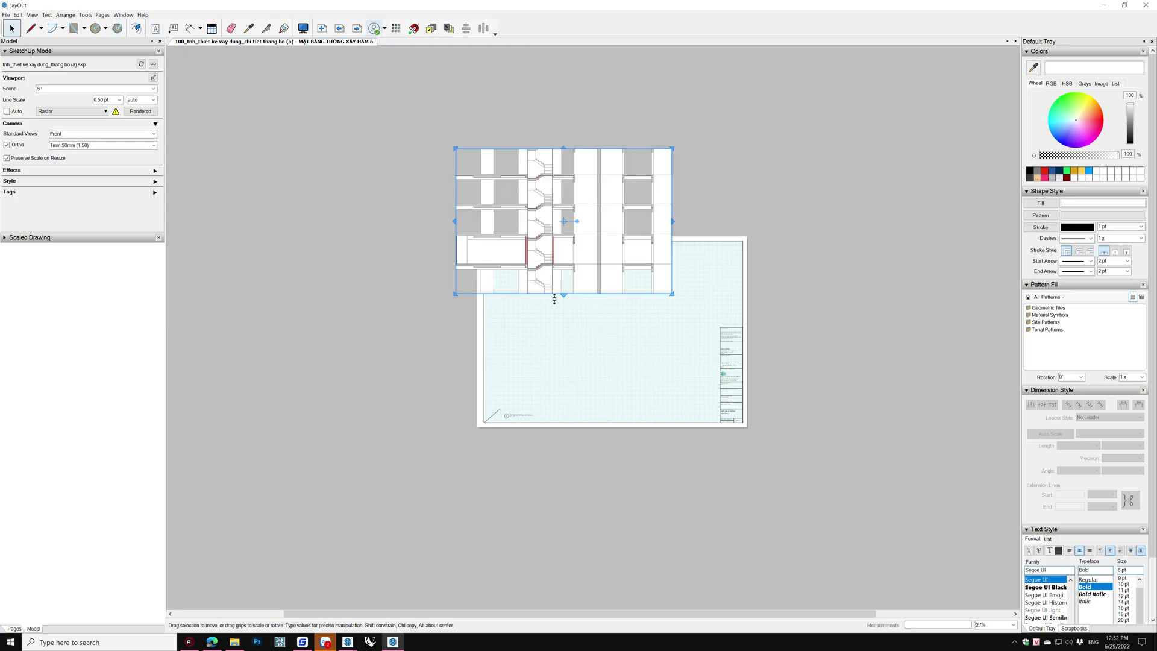
drag(554, 293, 555, 525)
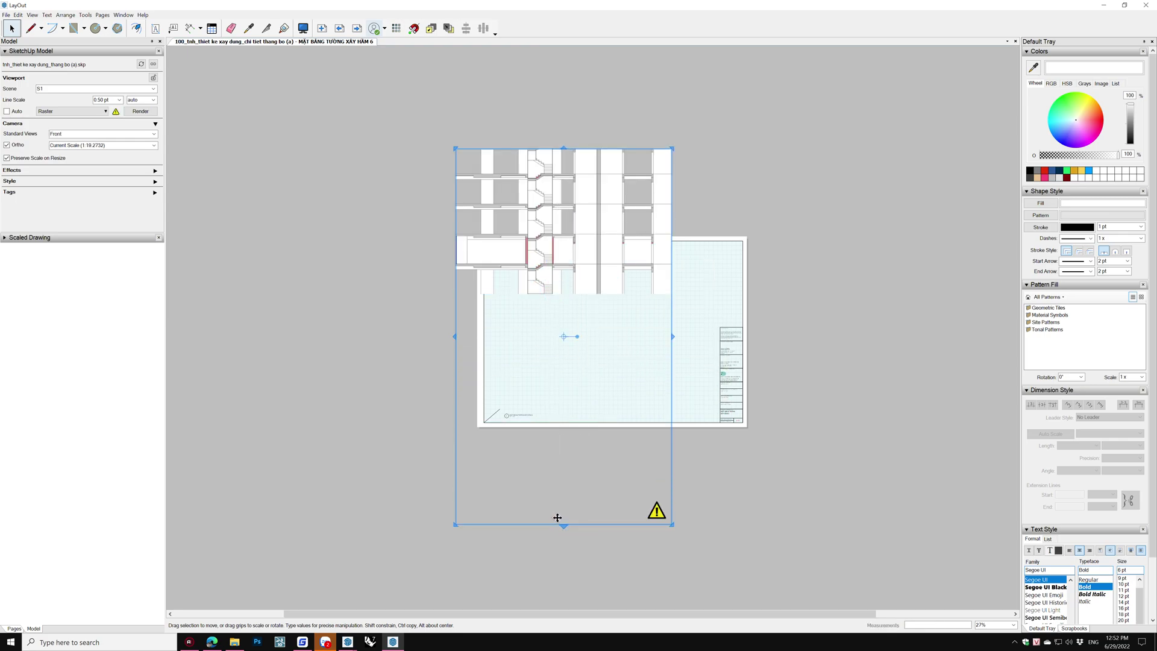
click(141, 111)
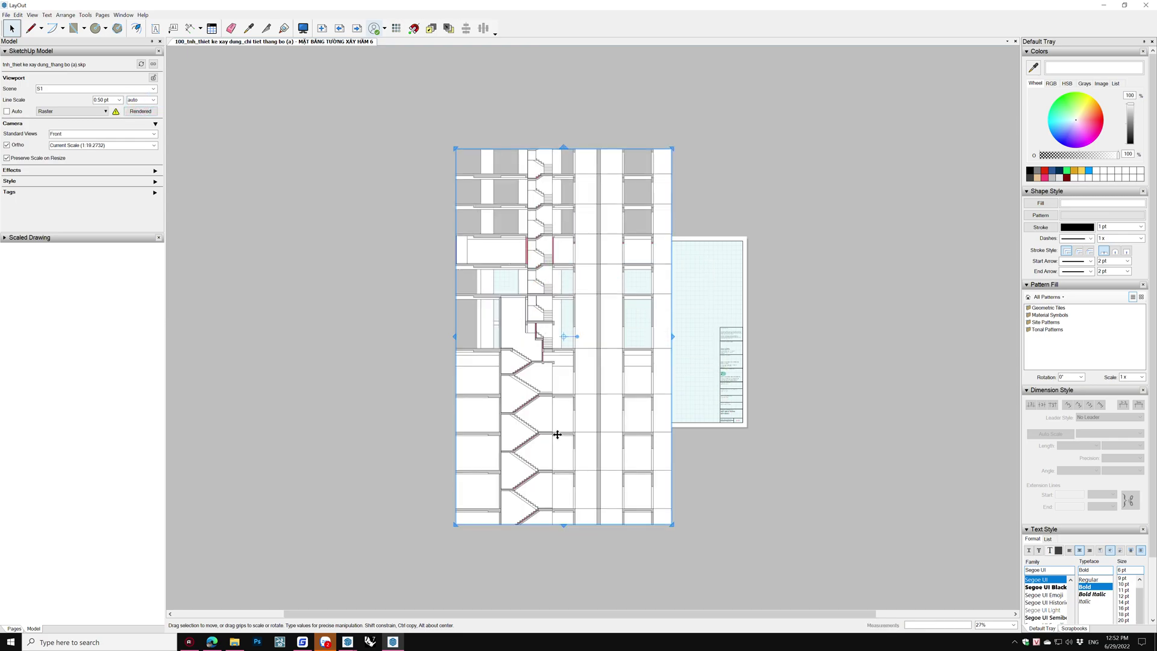
drag(567, 432, 569, 393)
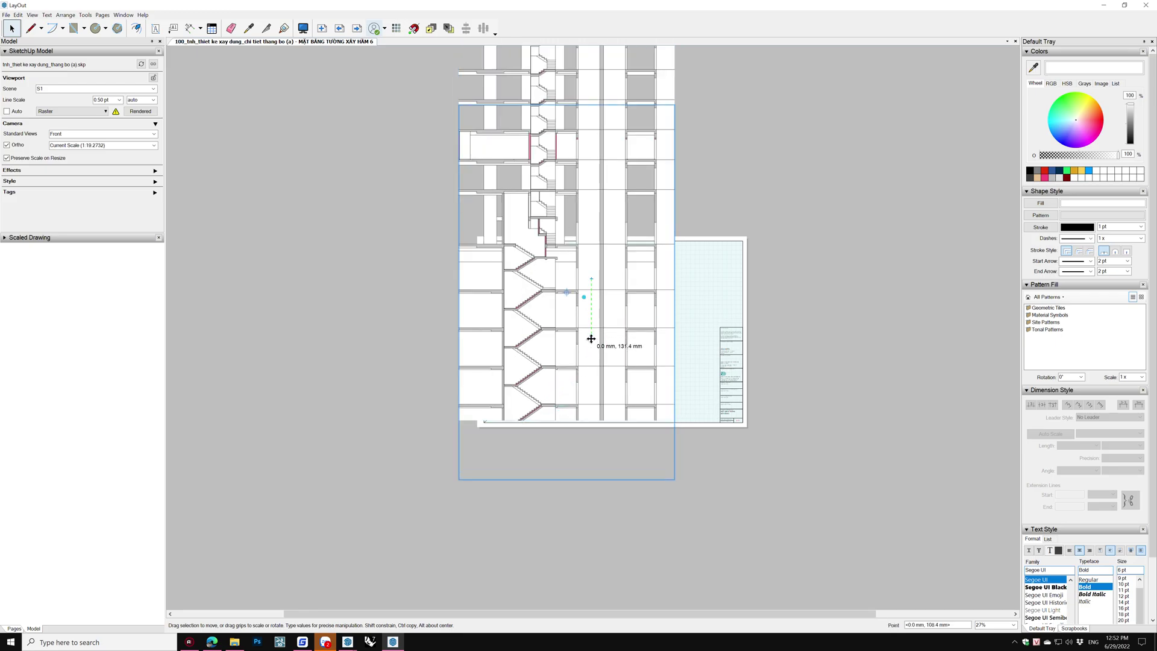
drag(567, 109, 576, 308)
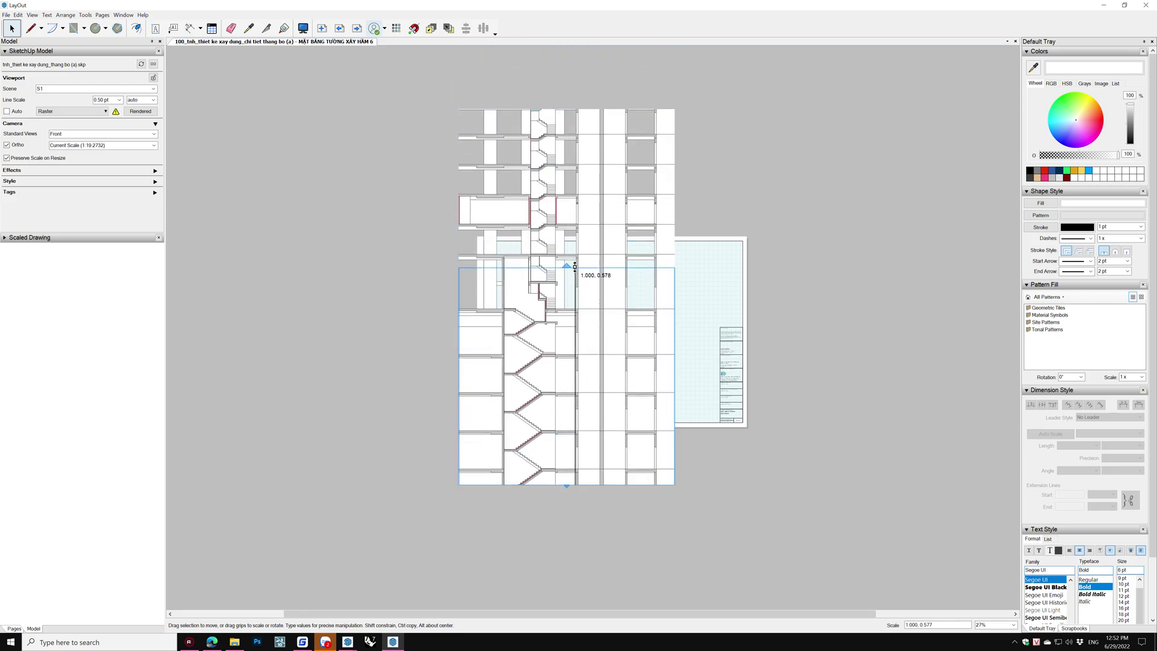
drag(576, 362, 575, 195)
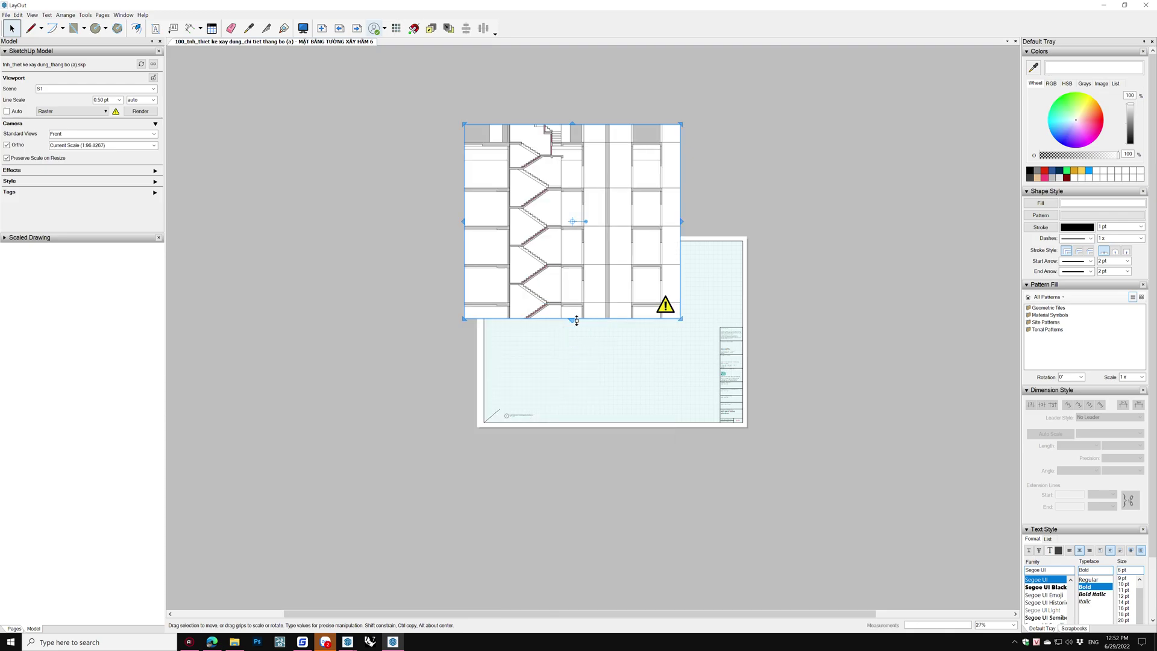
drag(572, 319, 577, 460)
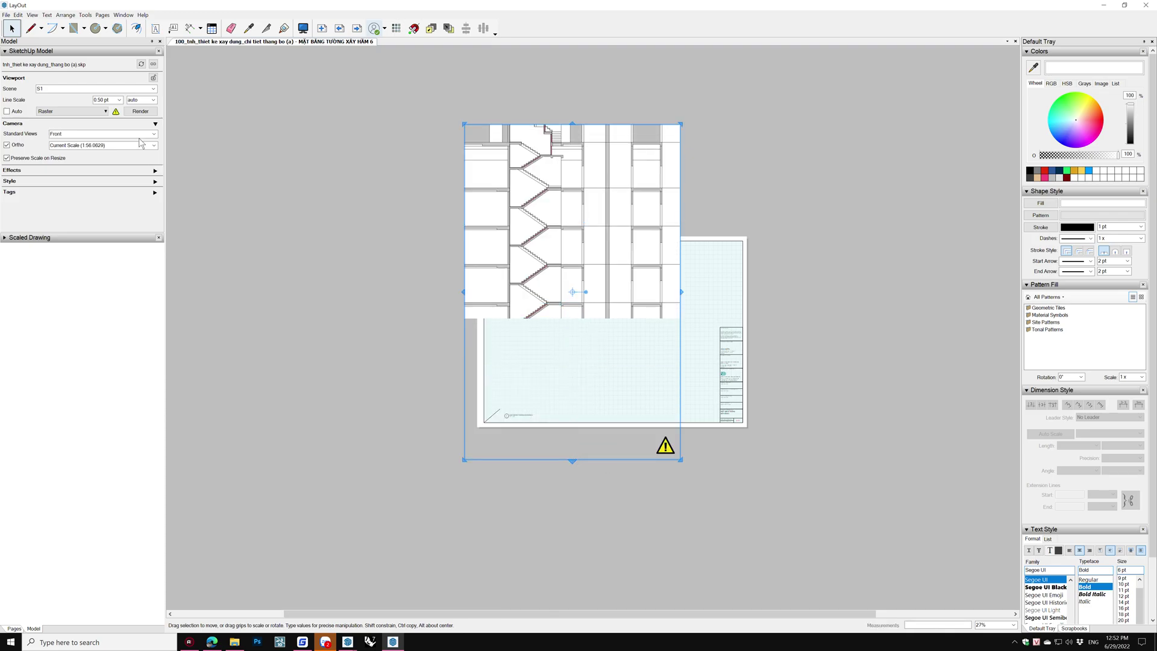
click(143, 112)
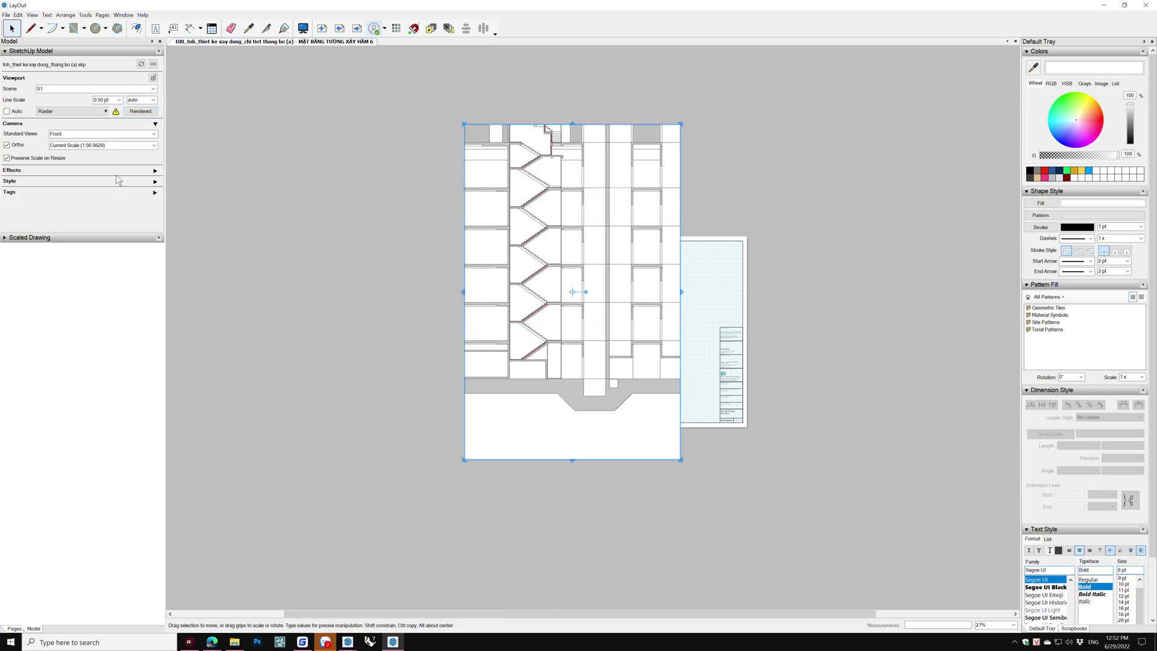
- Turn on automatic rendering for the stair viewport
click(8, 111)
scroll(551, 378, up, 1)
scroll(551, 377, up, 1)
scroll(551, 386, down, 1)
scroll(530, 400, down, 1)
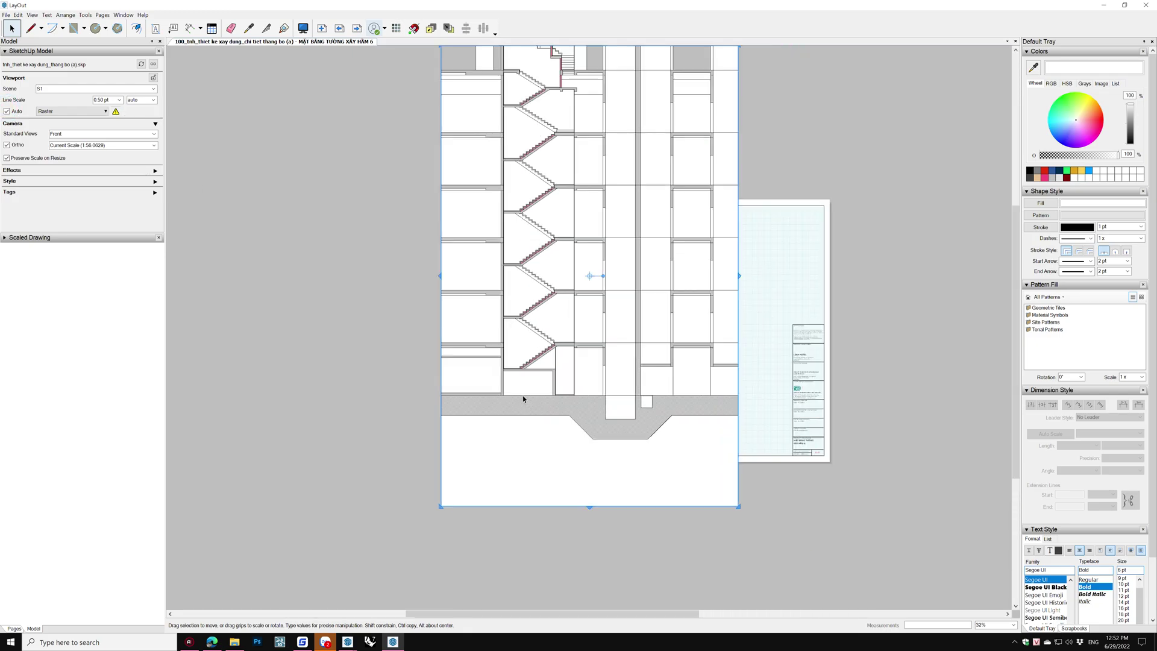
scroll(367, 310, up, 3)
scroll(603, 292, down, 1)
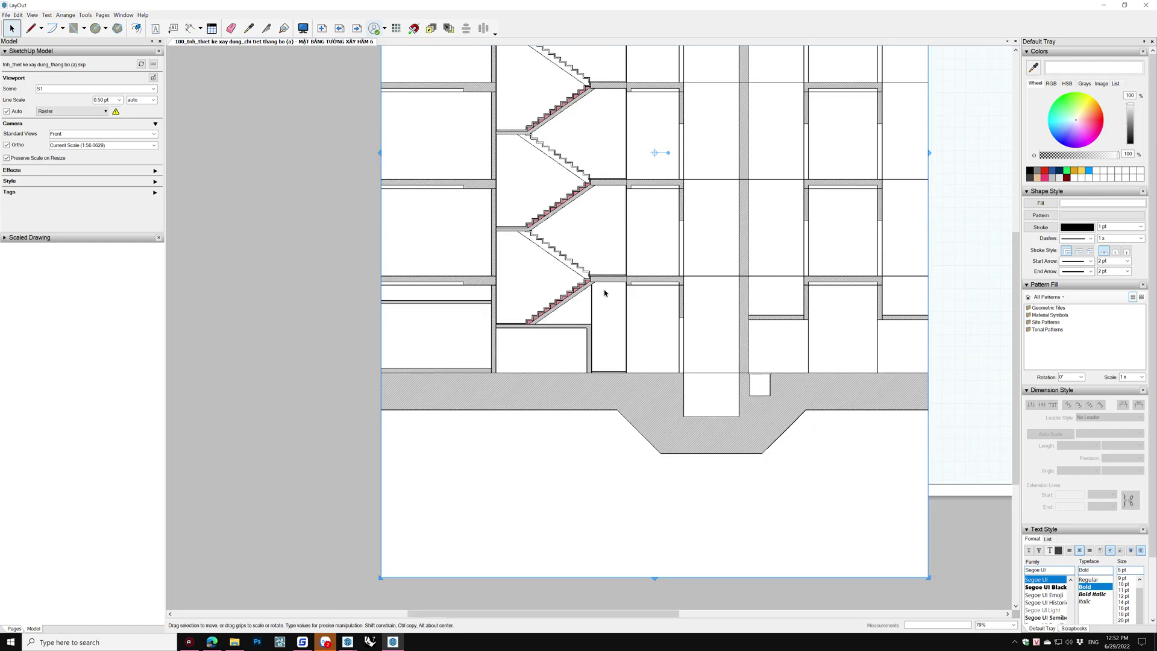
scroll(562, 290, down, 1)
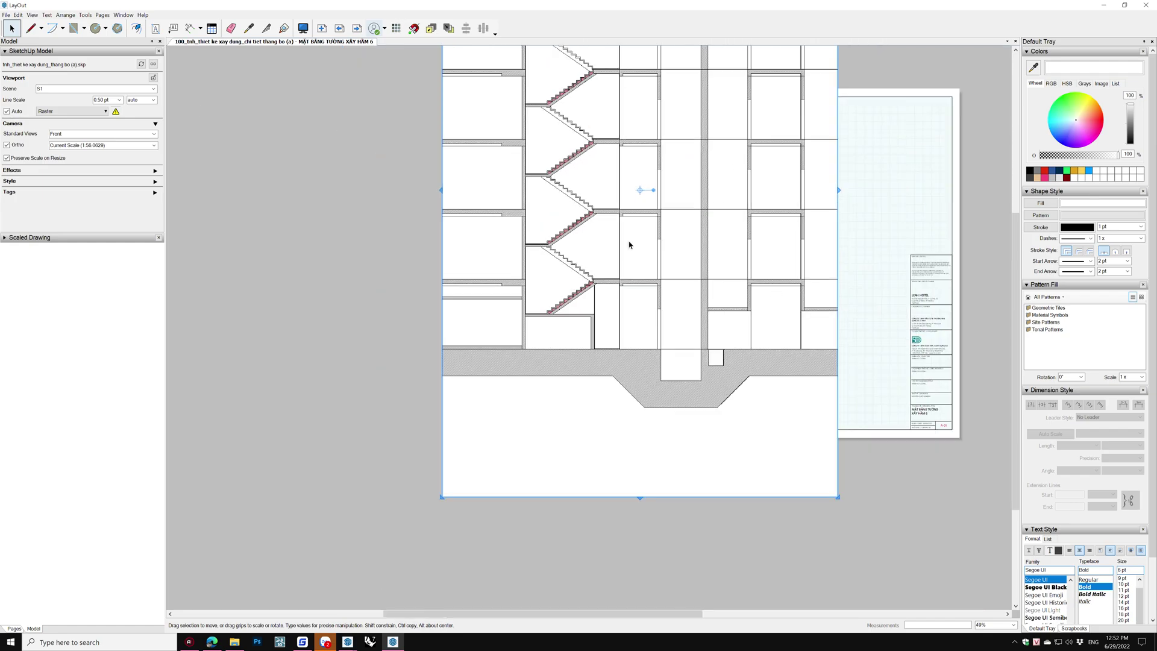
- Reposition the stair-section viewport so it sits over the left part of the sheet
click(633, 222)
drag(590, 282, 707, 253)
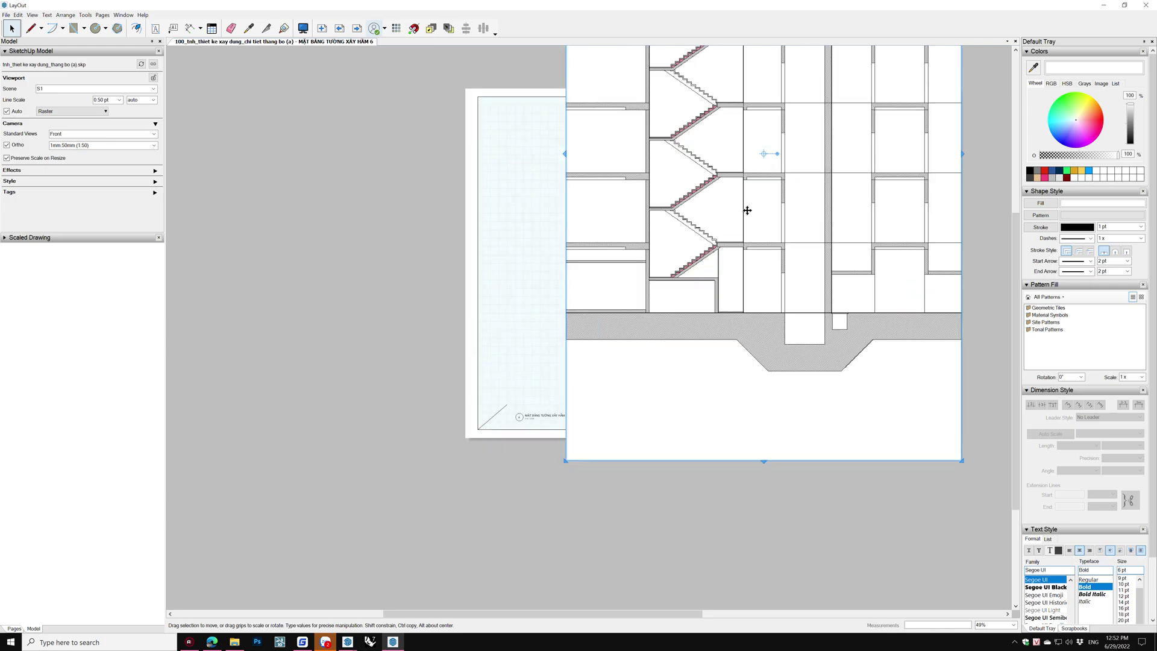
mouse_move(704, 276)
mouse_down()
mouse_move(668, 314)
mouse_move(535, 370)
mouse_up()
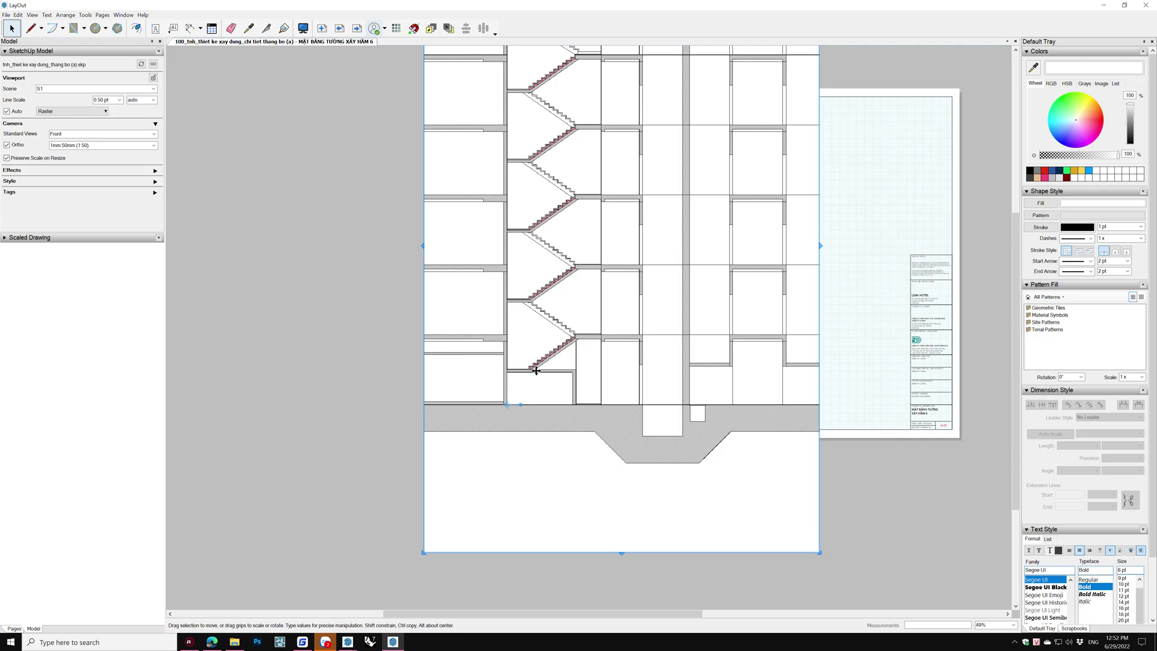
scroll(535, 370, down, 2)
scroll(563, 362, down, 1)
scroll(593, 355, up, 1)
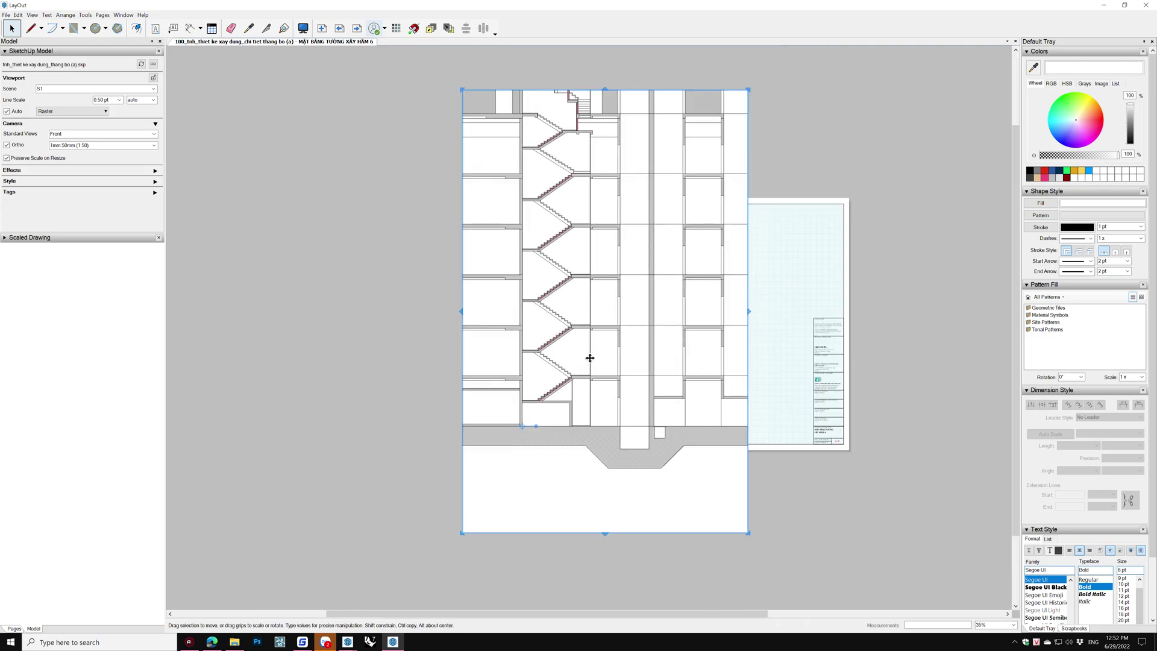
- Draw a rectangle around the stair shaft with its top corner at a floor slab
key(r)
scroll(527, 416, up, 3)
scroll(518, 425, up, 3)
click(508, 434)
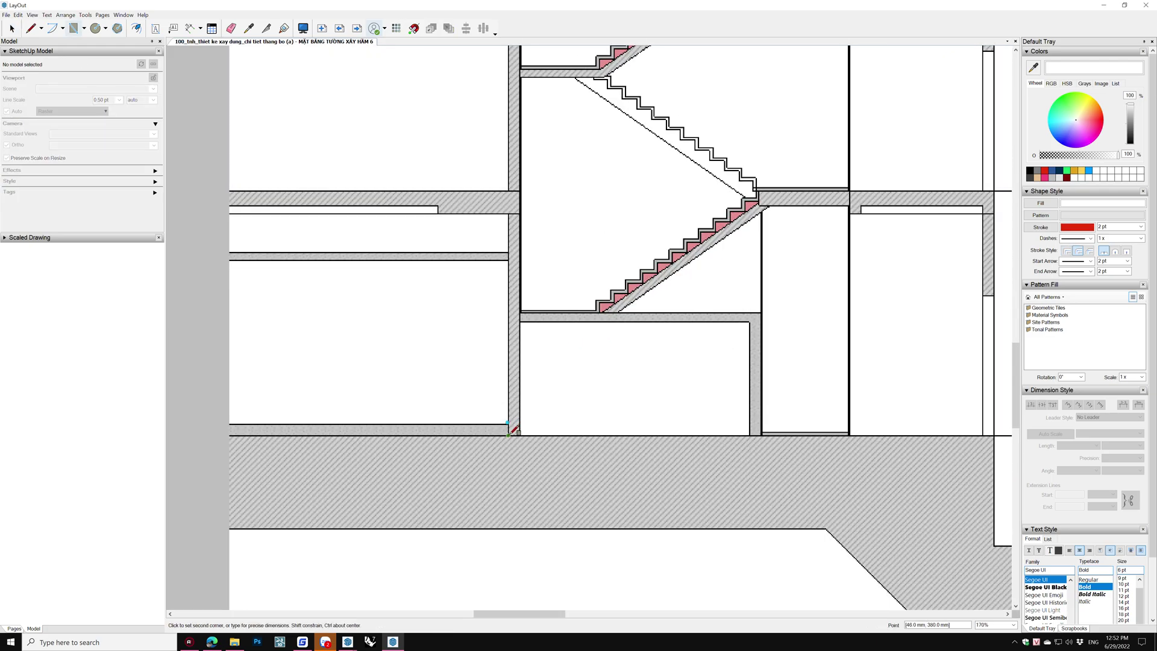
scroll(509, 428, down, 2)
scroll(548, 420, down, 2)
scroll(603, 380, down, 2)
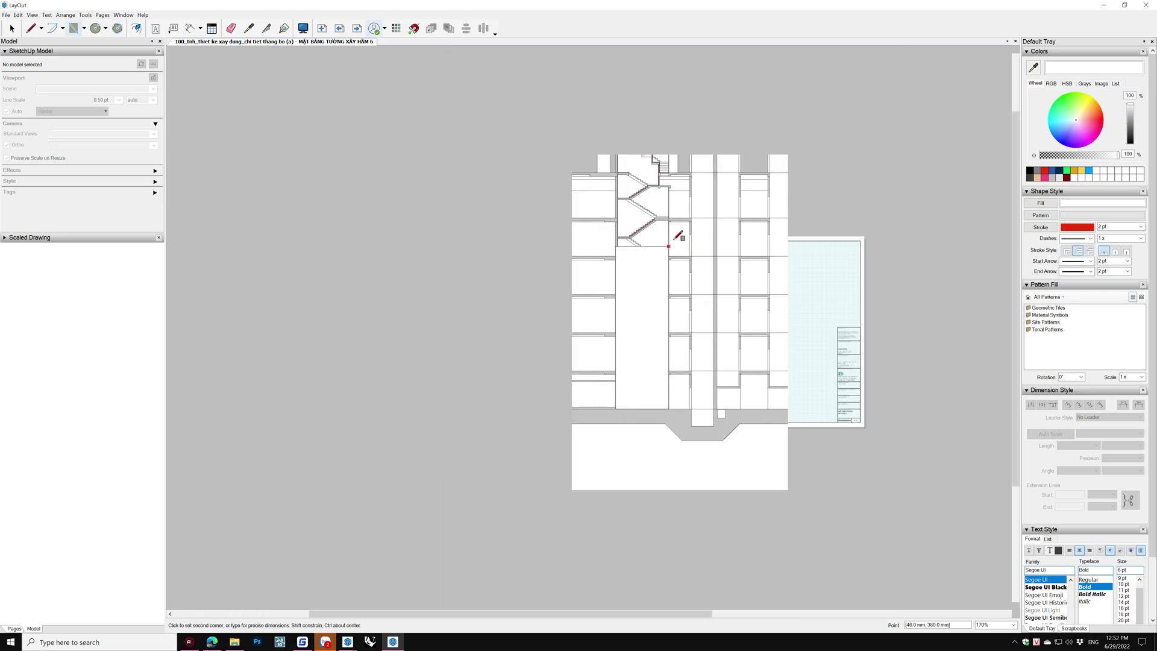
scroll(678, 236, up, 2)
click(992, 229)
click(1041, 203)
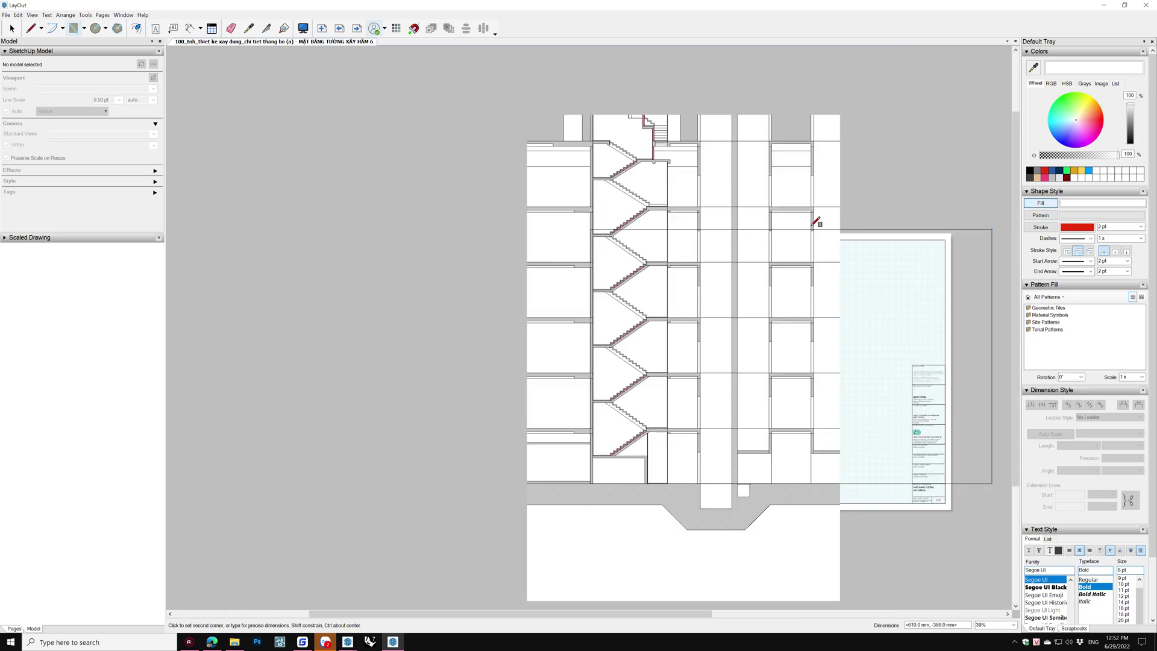
scroll(707, 193, up, 2)
scroll(693, 207, up, 1)
scroll(598, 220, up, 1)
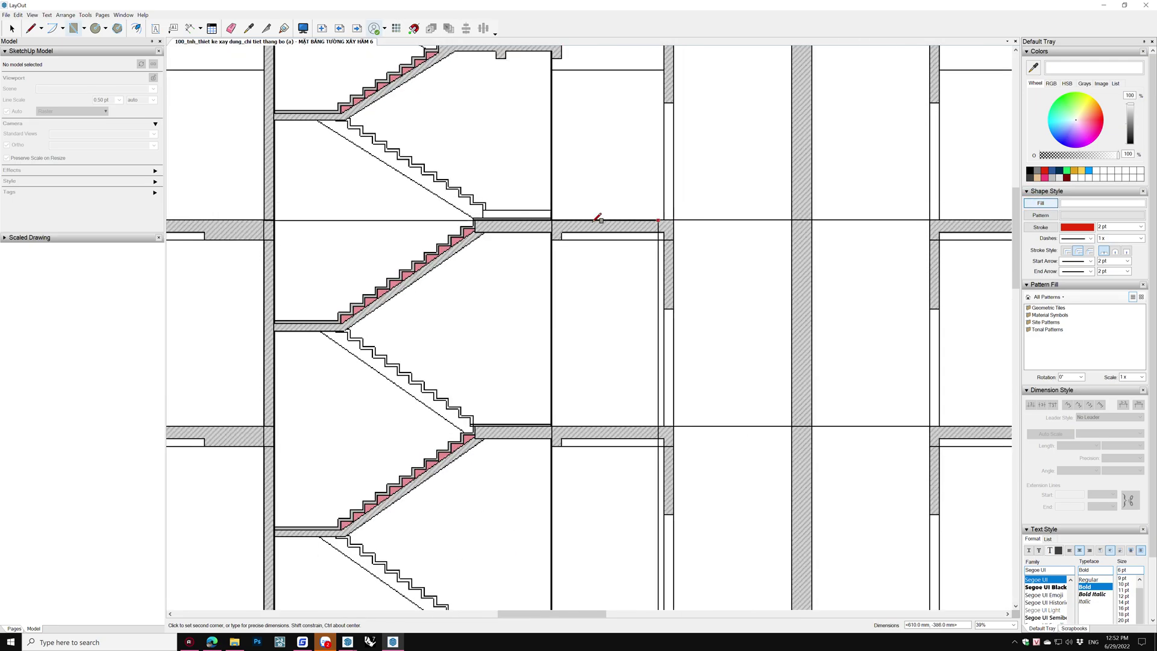
click(562, 233)
- Stretch the rectangle's top edge upward, then try an offset copy and cancel it
key(space)
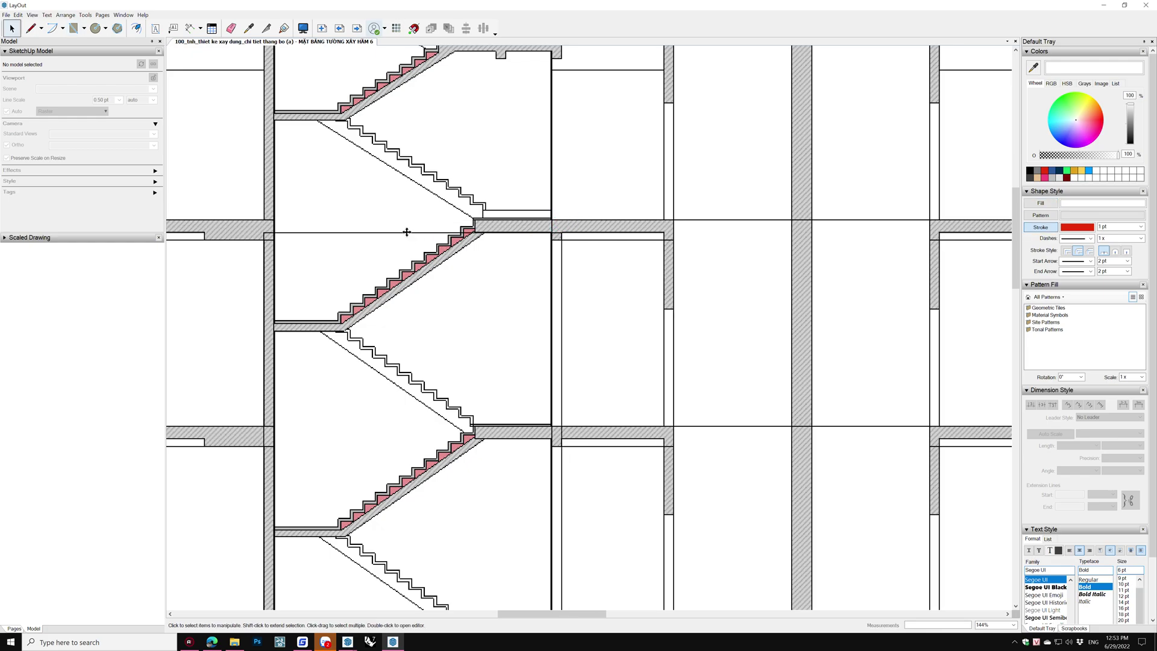
click(407, 232)
drag(412, 220, 668, 217)
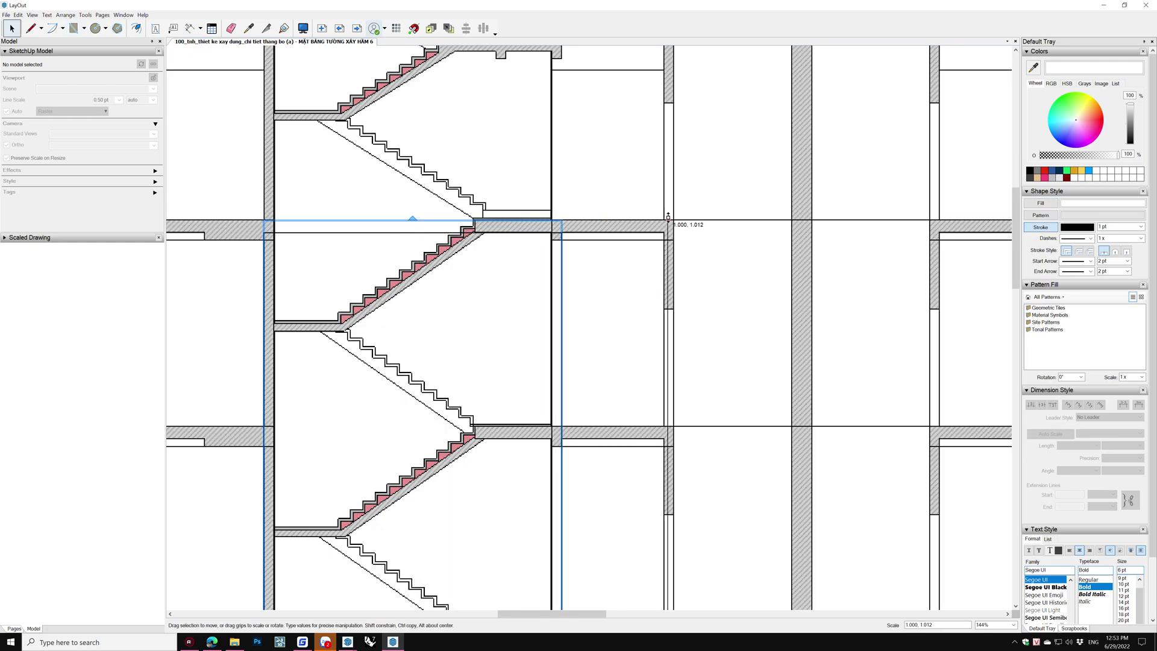
click(590, 273)
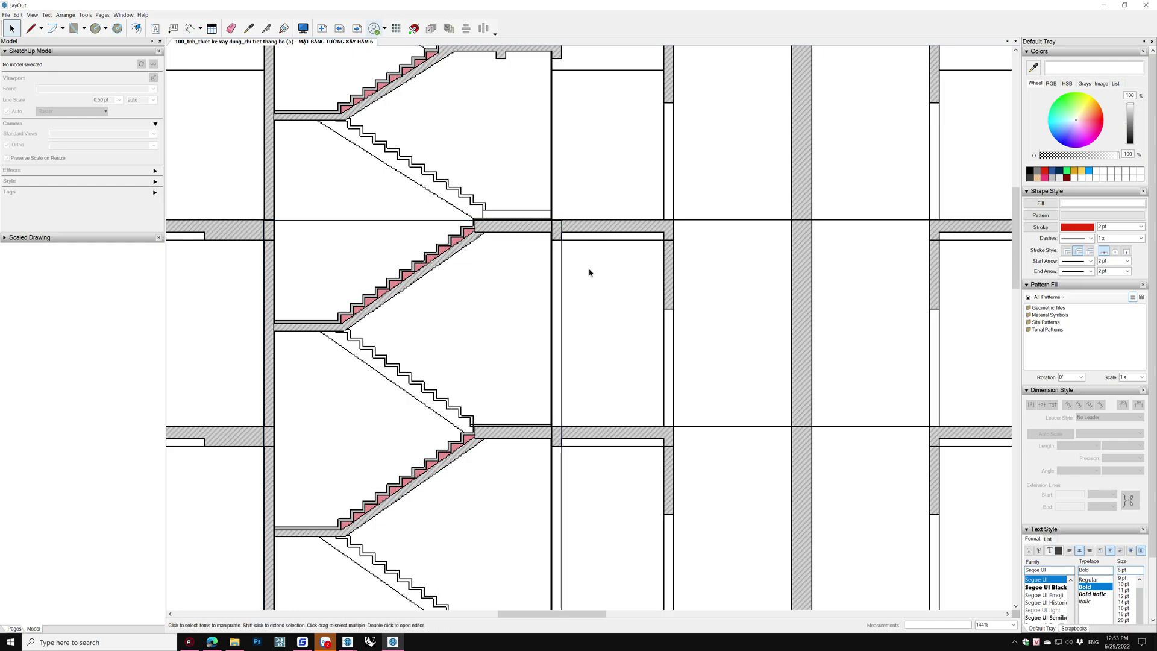
key(o)
click(562, 296)
text(2)
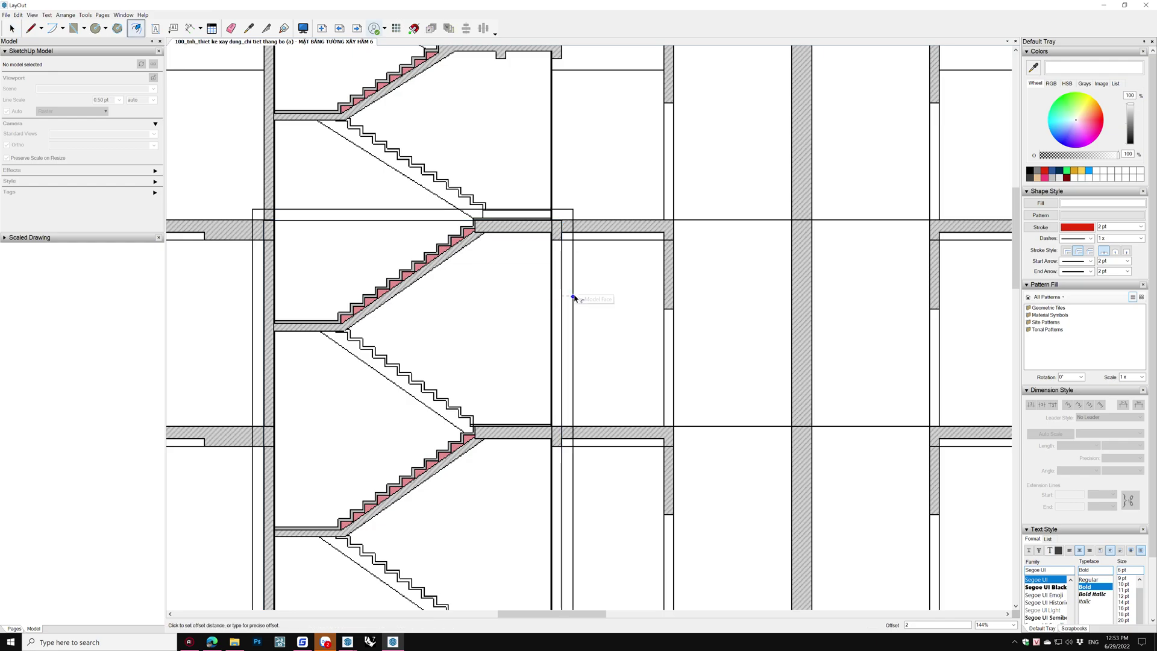
key(space)
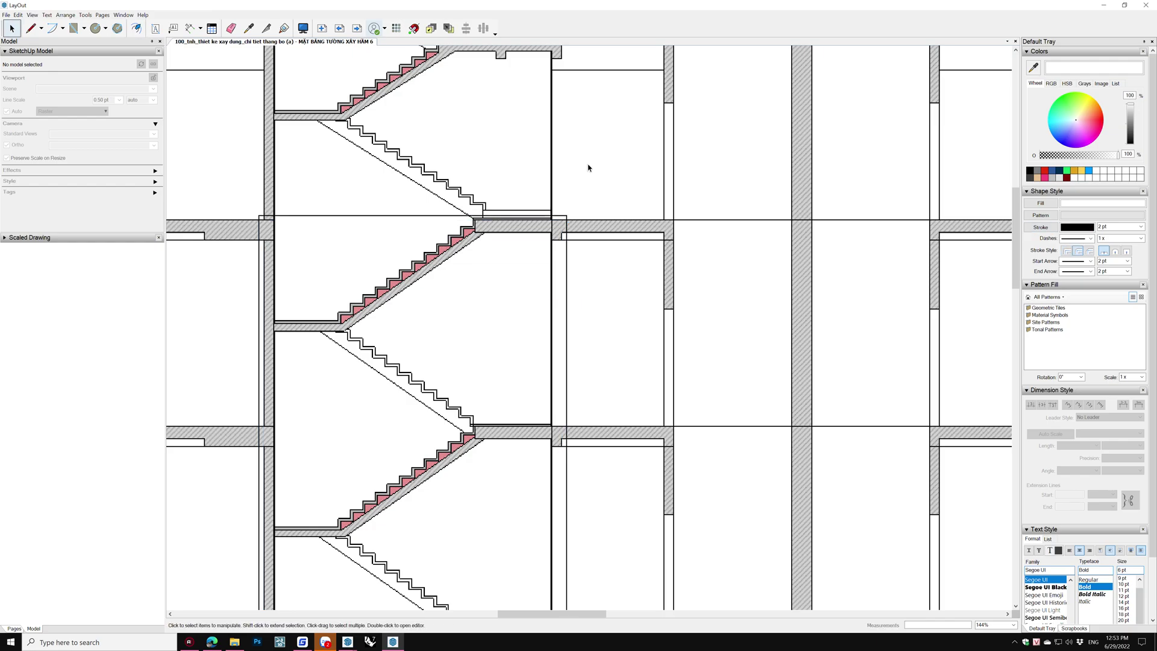
scroll(582, 158, down, 3)
scroll(582, 157, down, 4)
- Crop the viewport's right, left and bottom edges in to the staircase
click(685, 218)
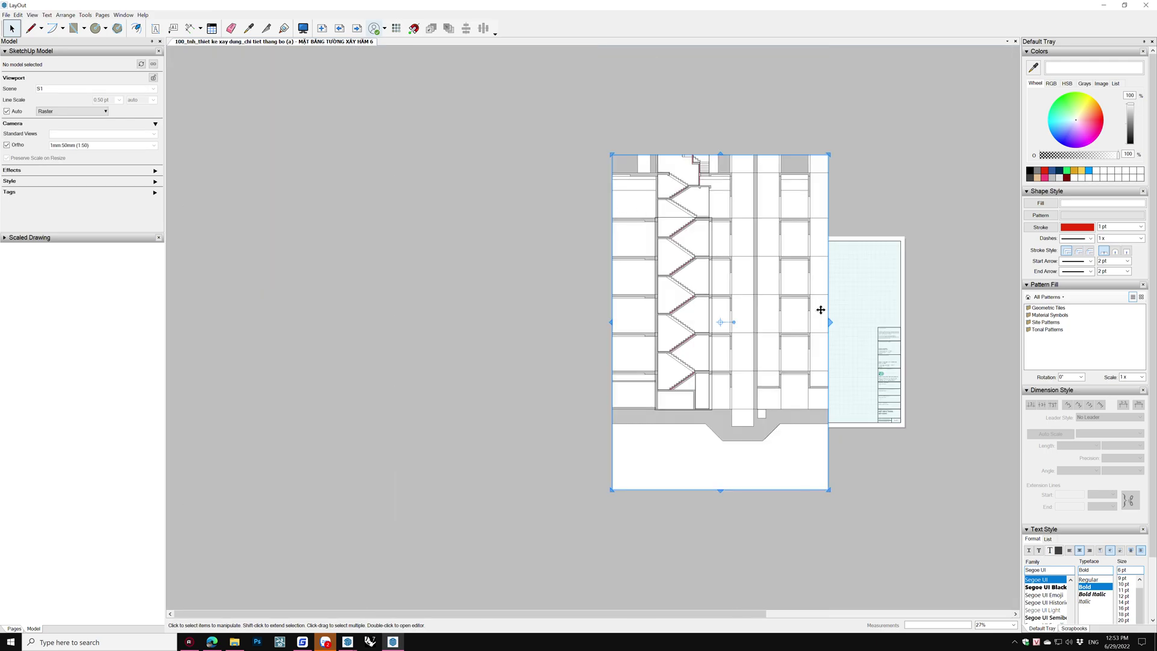
scroll(828, 329, up, 1)
mouse_move(827, 329)
mouse_down()
mouse_move(661, 167)
mouse_move(612, 77)
mouse_move(614, 110)
mouse_move(573, 167)
mouse_up()
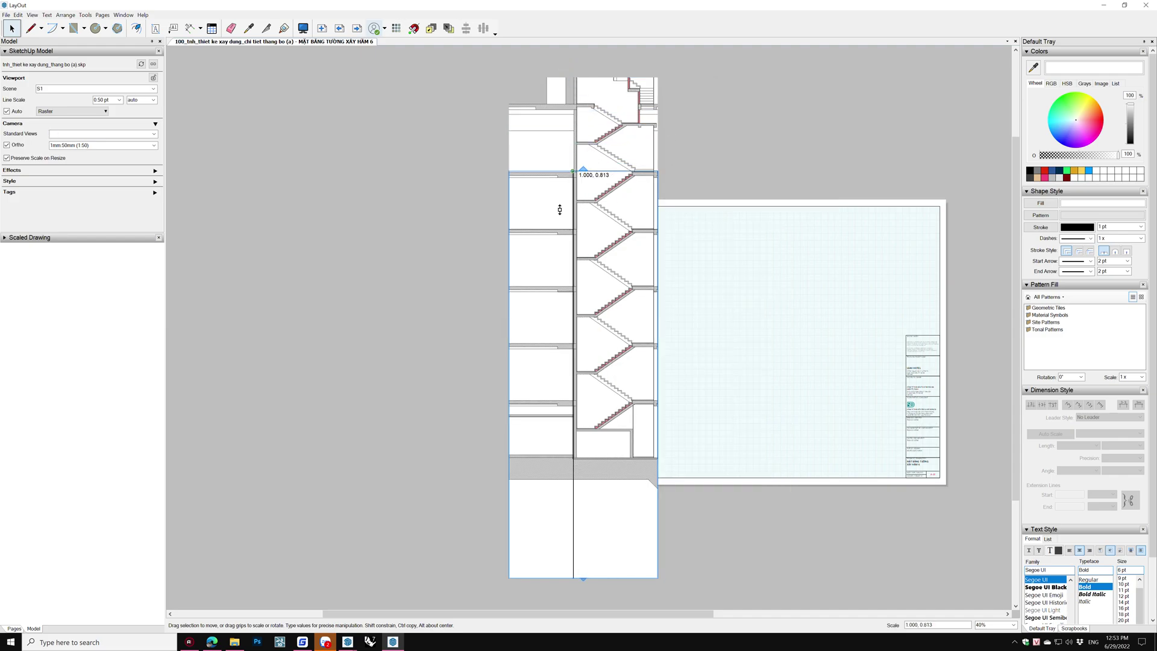
drag(502, 378, 570, 171)
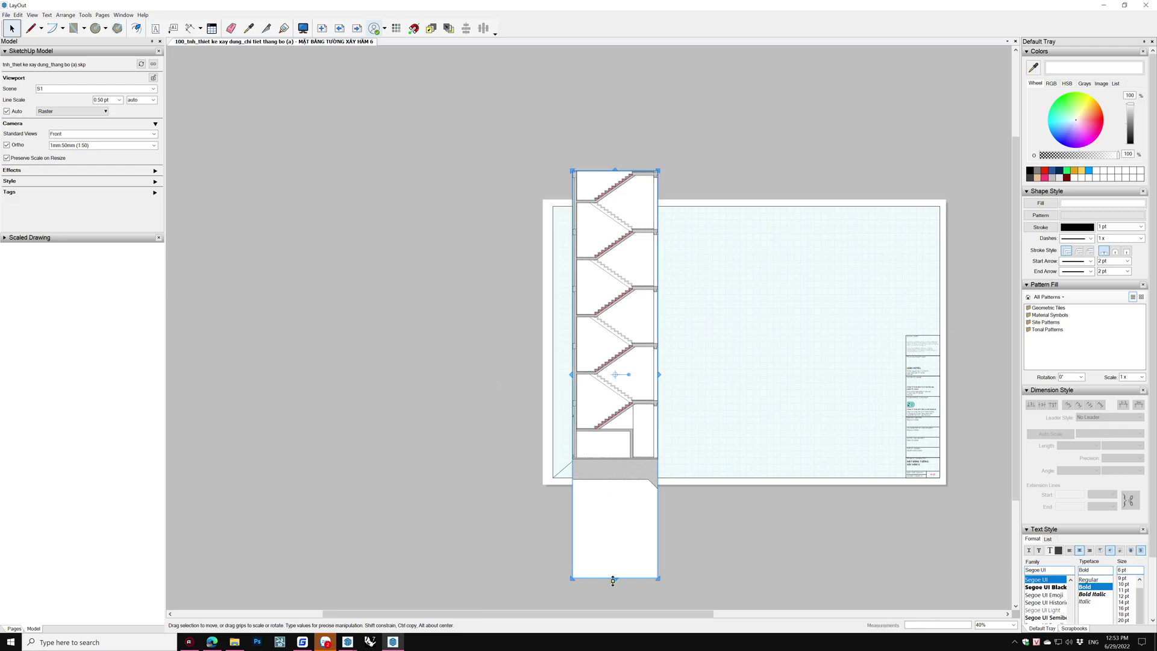
scroll(615, 589, up, 3)
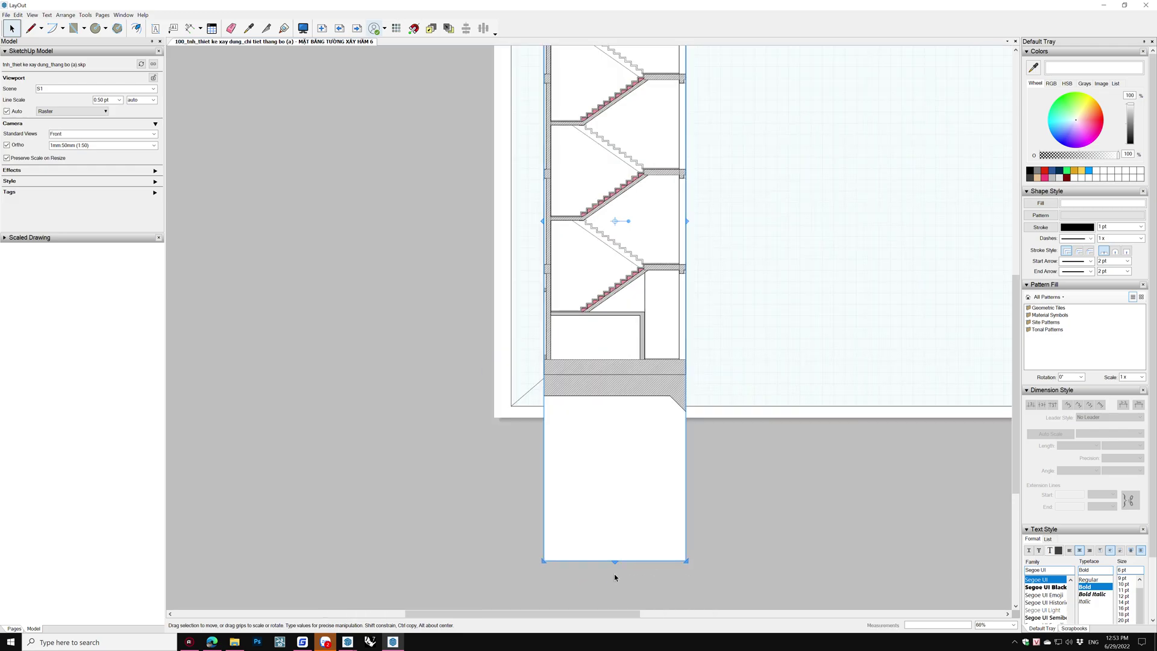
drag(614, 578, 645, 417)
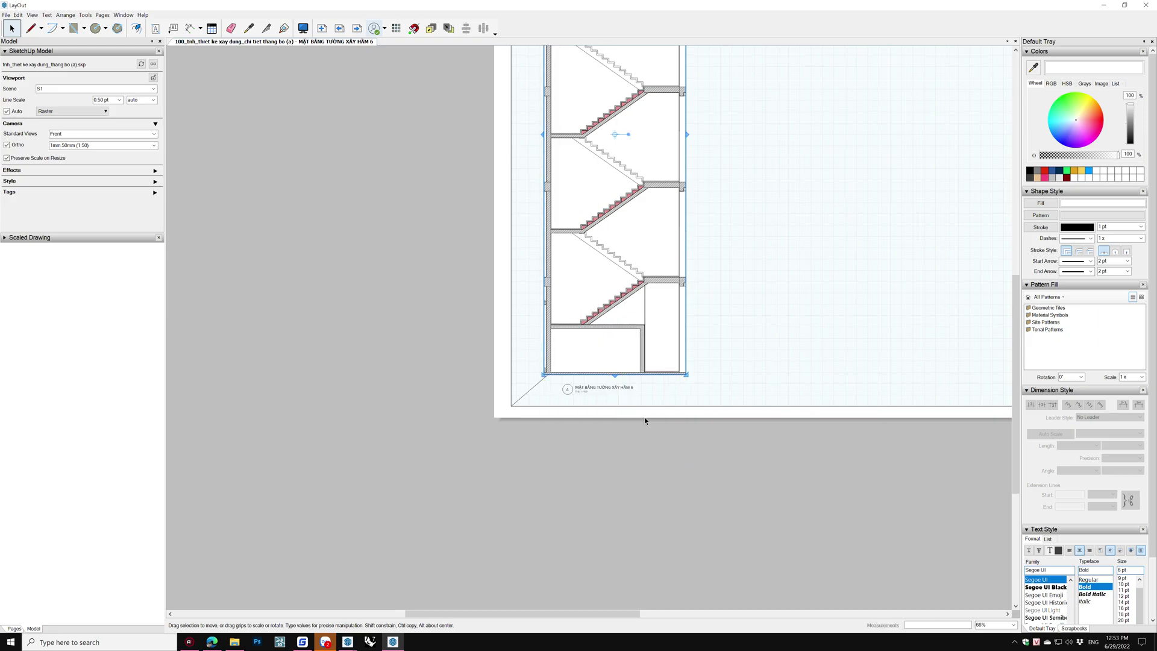
scroll(580, 497, down, 2)
click(580, 496)
- Turn on the stair viewport's outline stroke in Shape Style
click(602, 214)
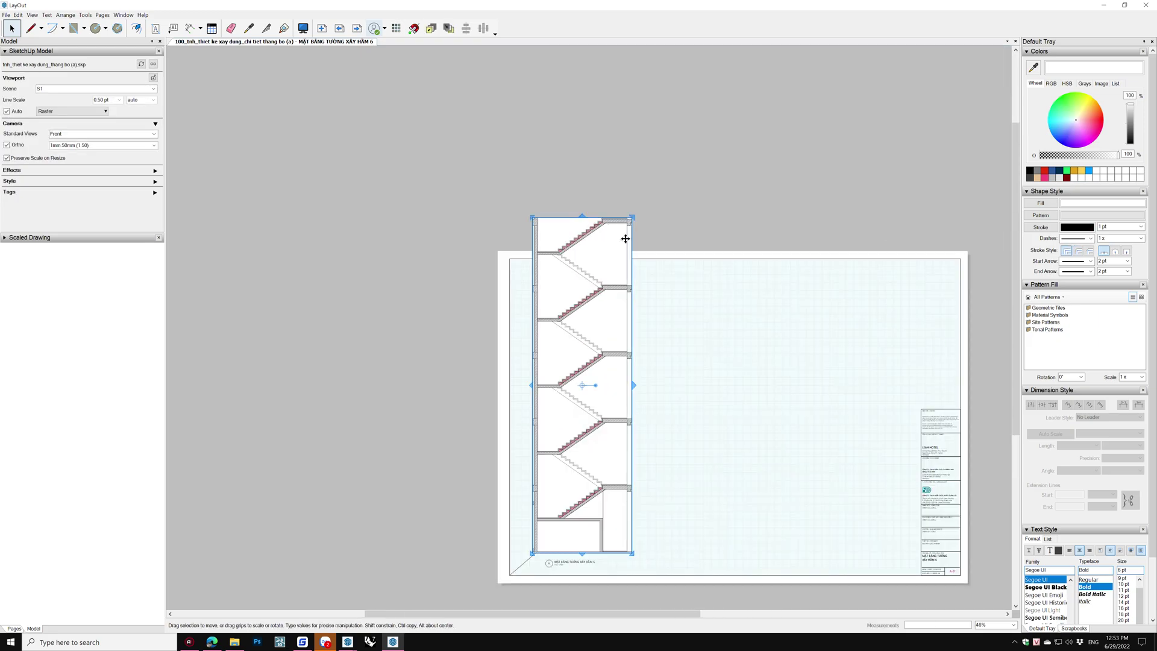
double_click(607, 264)
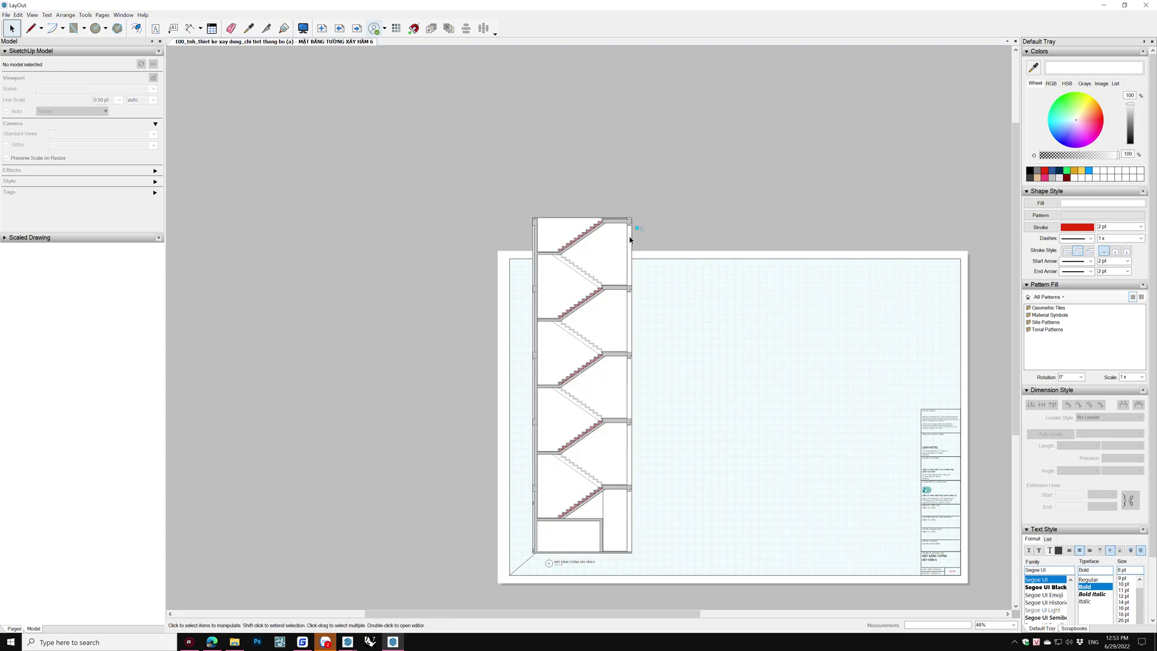
click(604, 238)
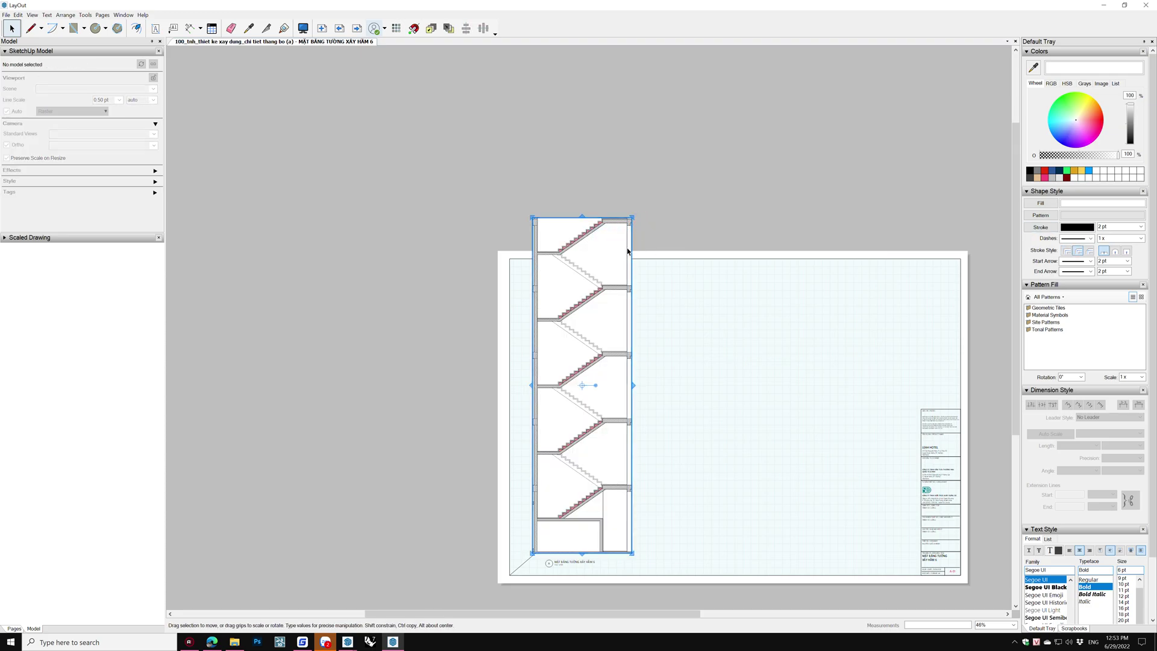
click(1041, 227)
- Crop the viewport's top down to a floor slab and fit the whole page in view
scroll(613, 399, up, 2)
scroll(551, 128, up, 2)
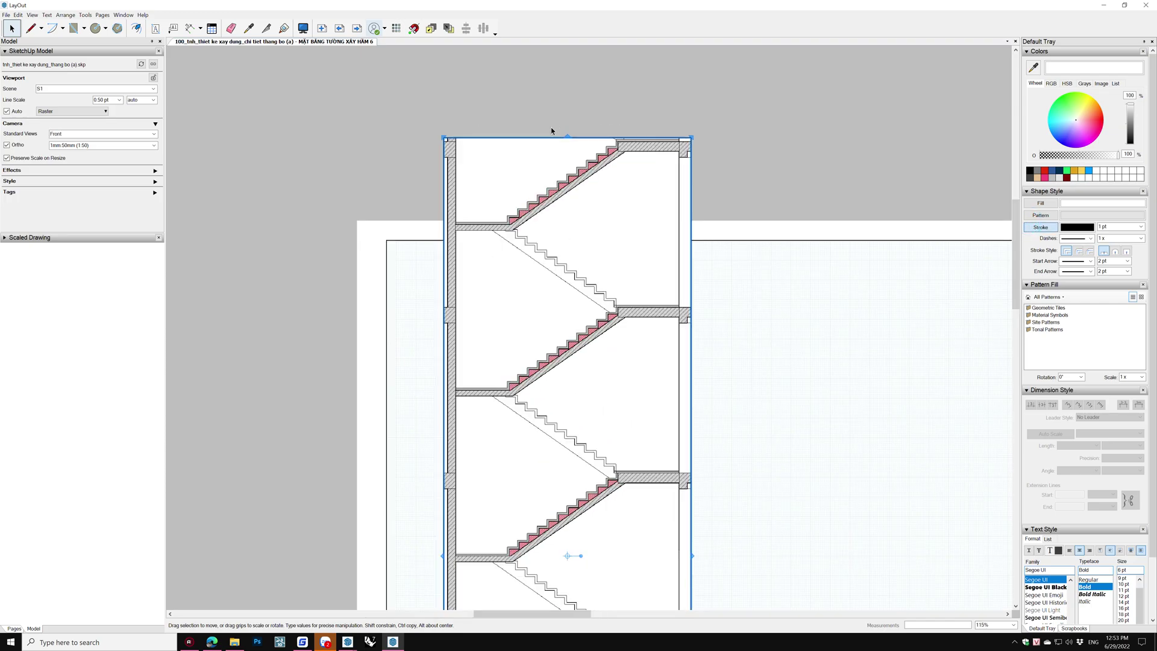
scroll(551, 128, up, 1)
drag(558, 134, 570, 300)
drag(415, 300, 395, 302)
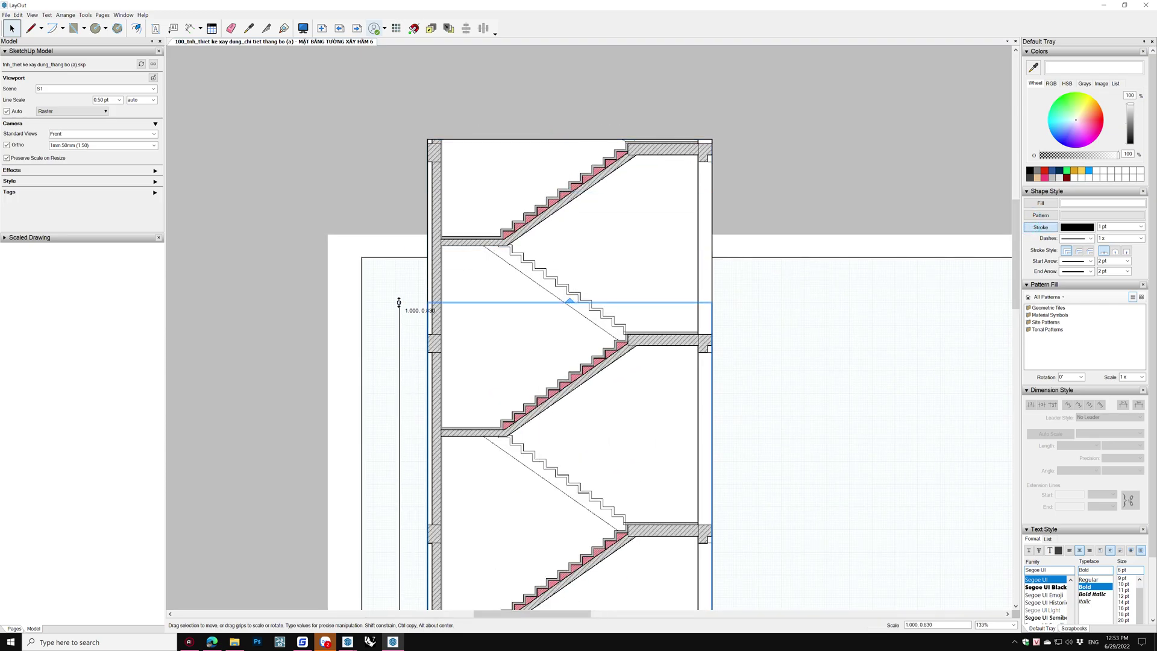
click(487, 155)
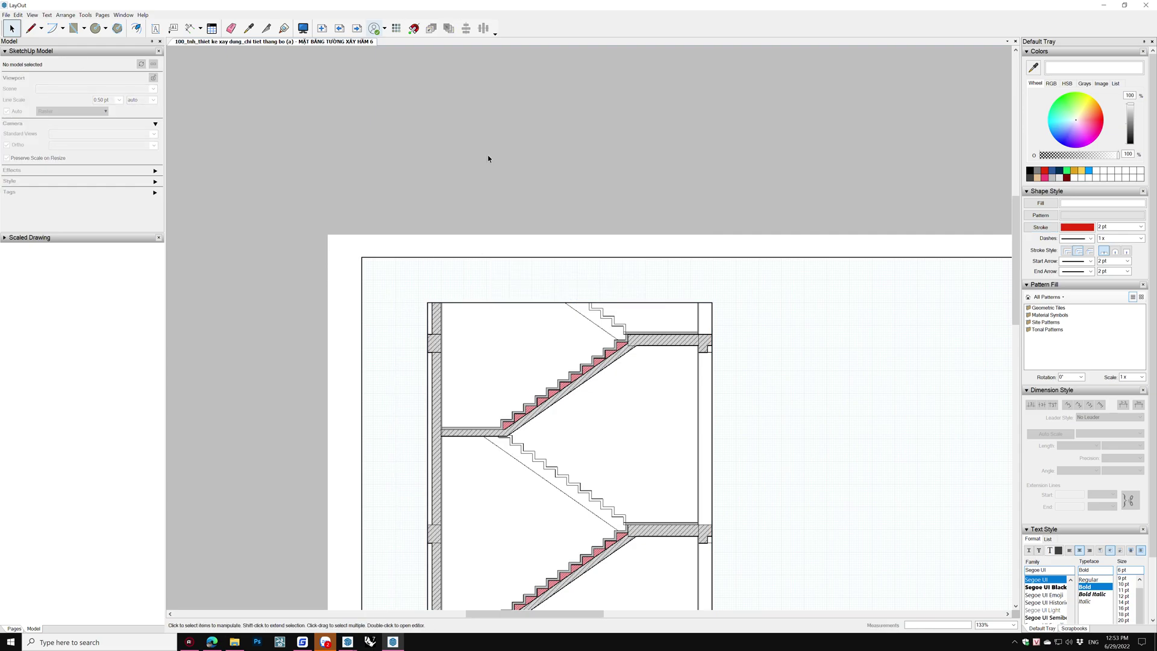
key(ctrl+shift+w)
scroll(464, 476, up, 1)
click(457, 482)
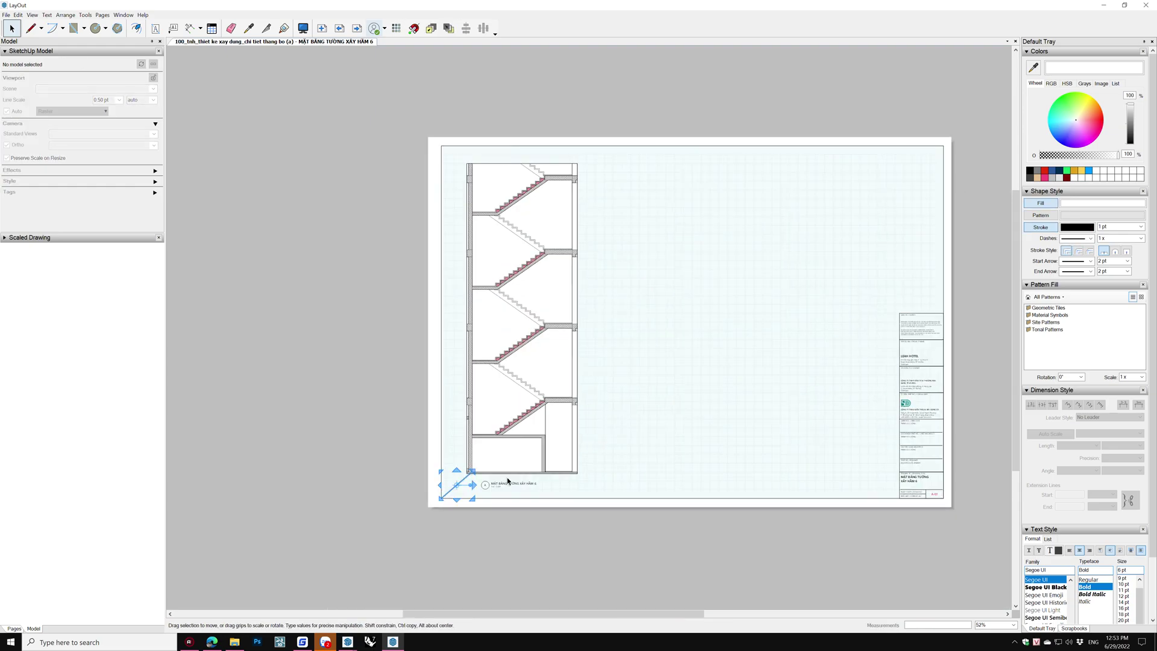
- Copy the cropped stair viewport to the right, making a row of two copies
click(512, 381)
drag(505, 357, 764, 371)
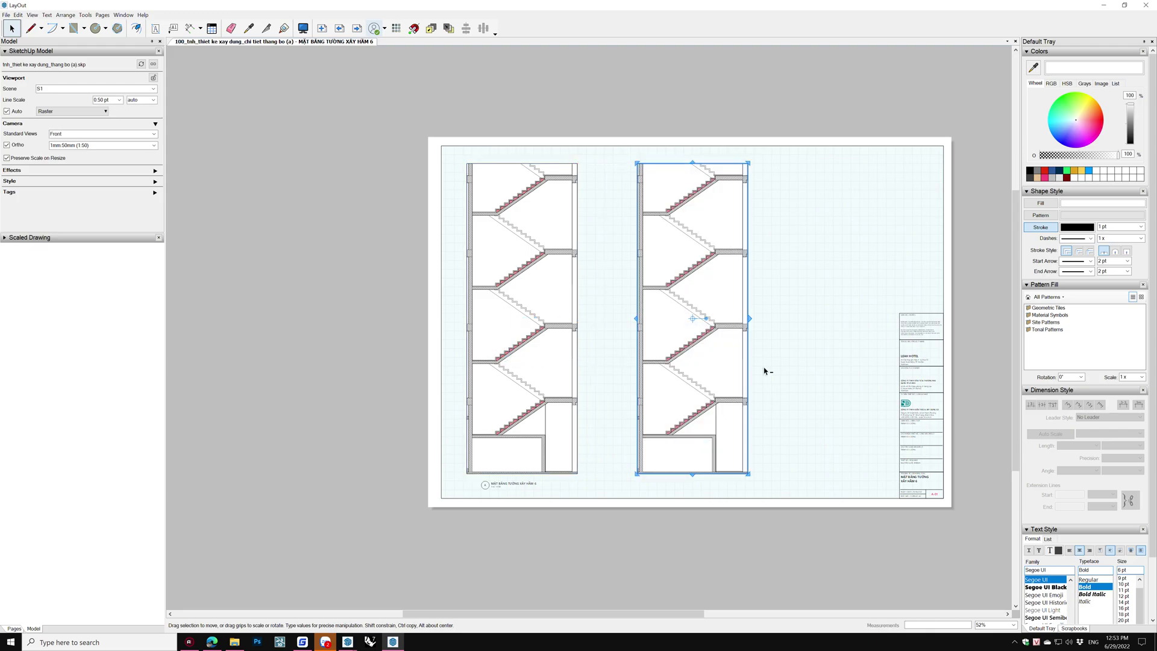
text(200)
key(Return)
key(Return)
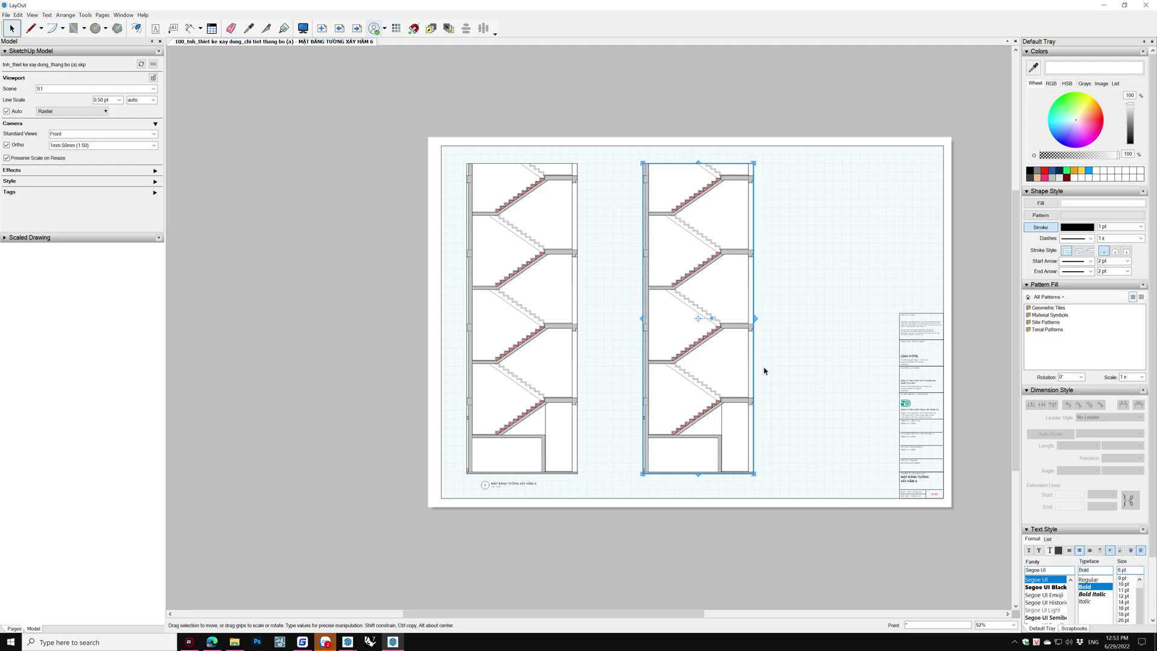
text(3)
key(Return)
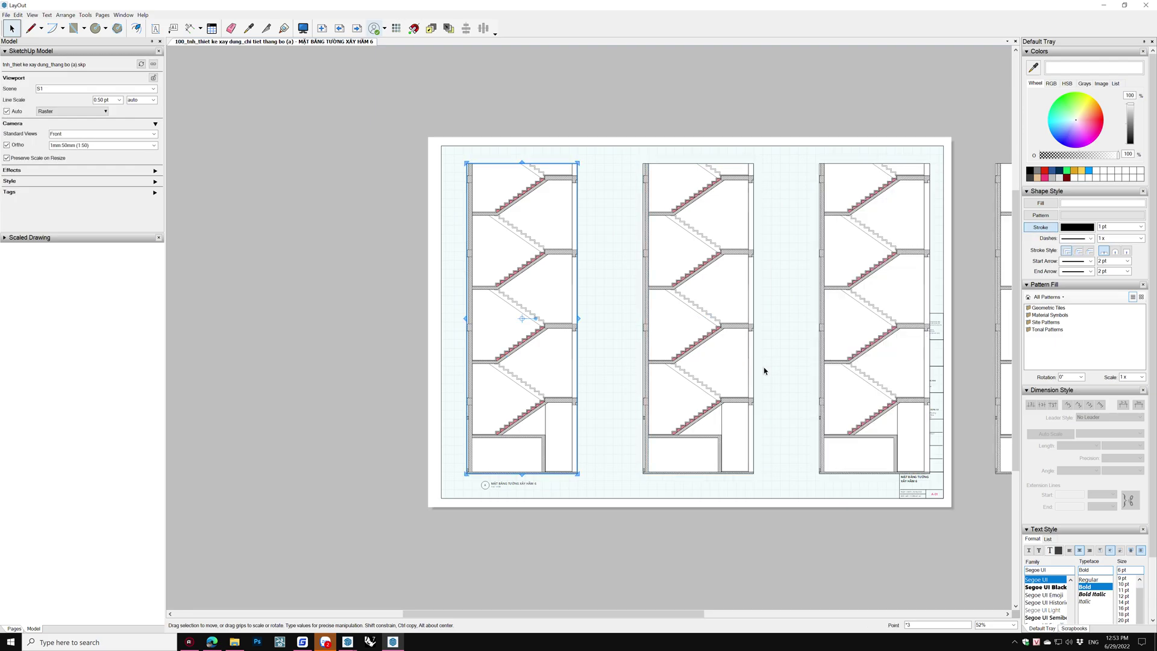
key(Return)
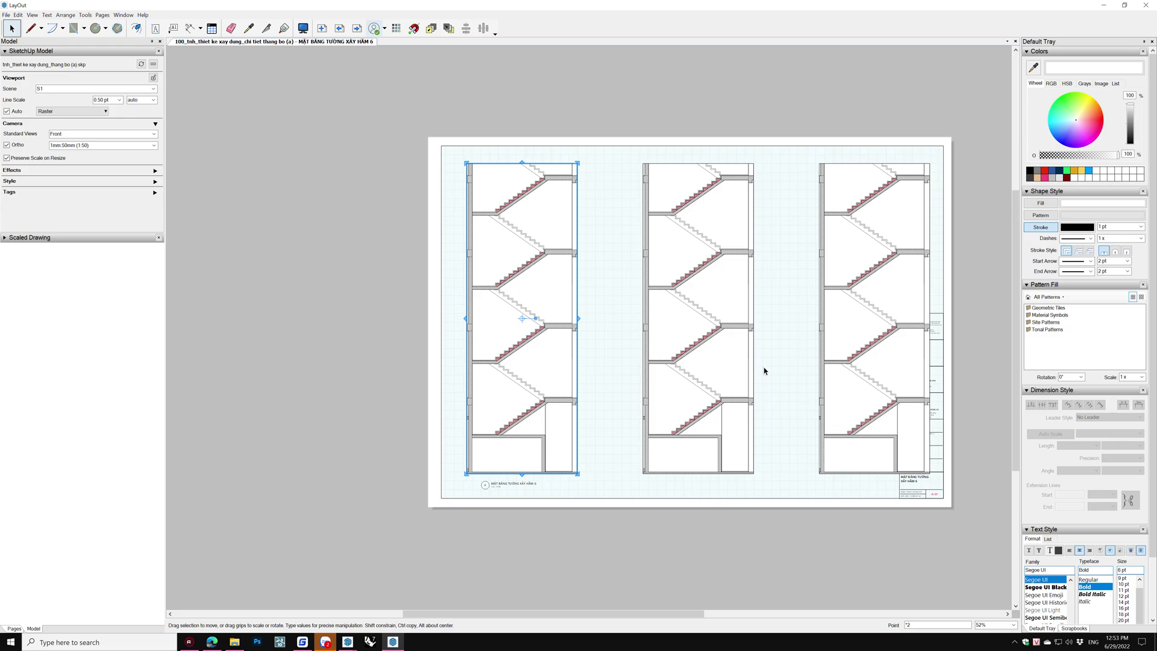
text(150)
- Space the viewport copies 150 mm apart and shift the viewport 170 mm right
key(Return)
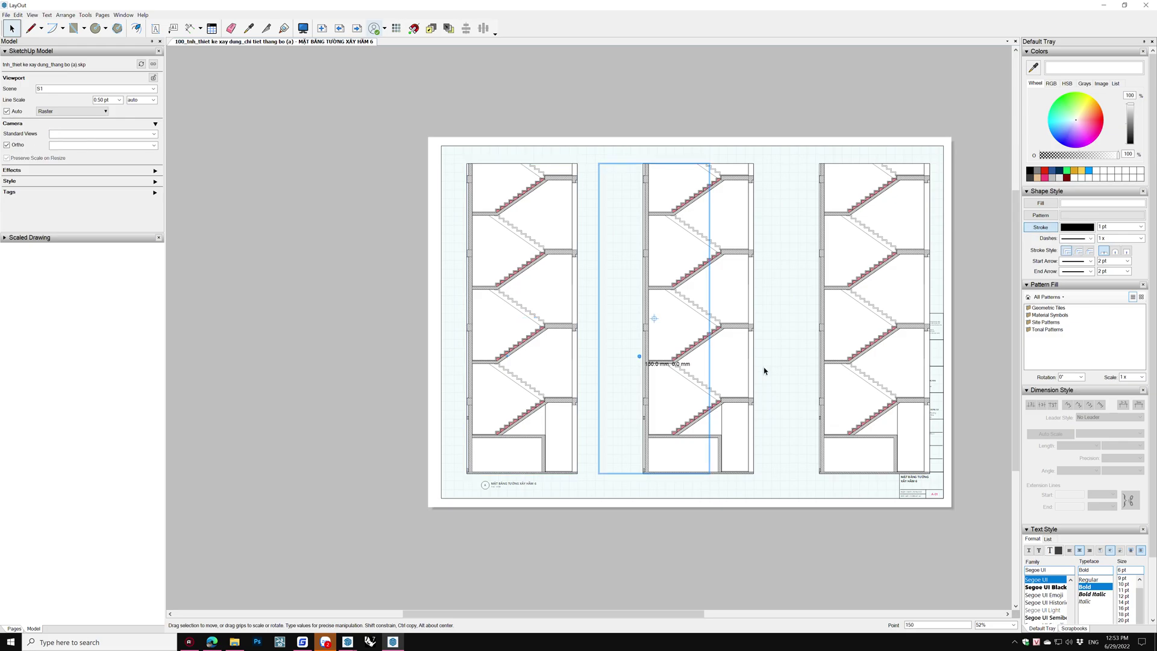
key(Return)
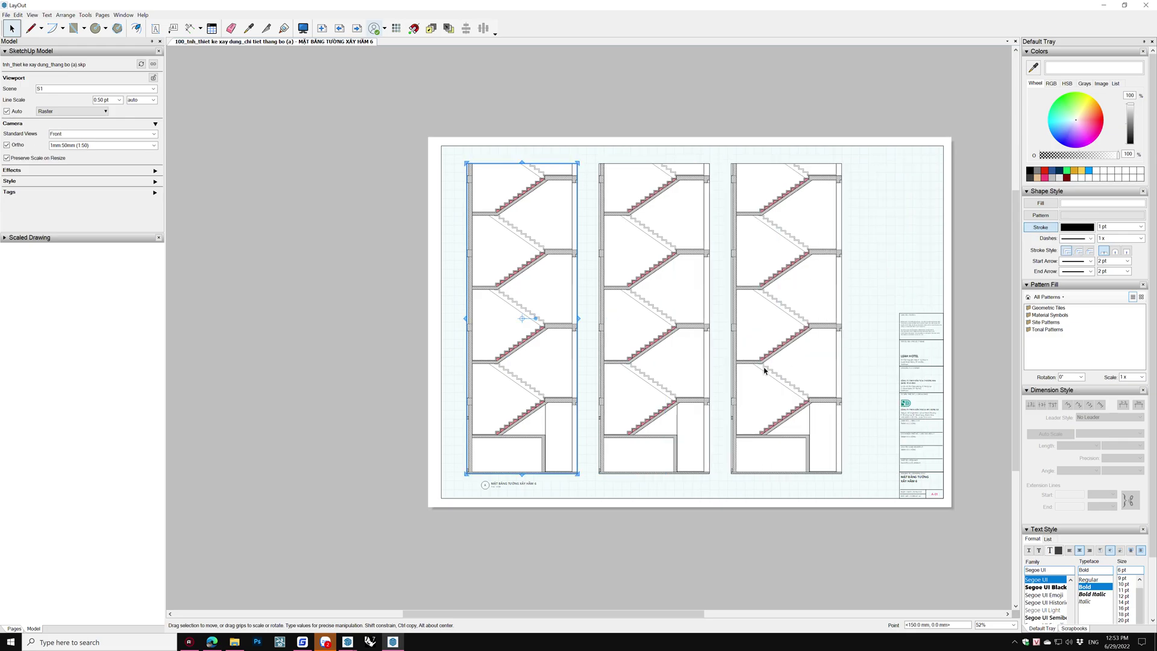
text(170)
key(Return)
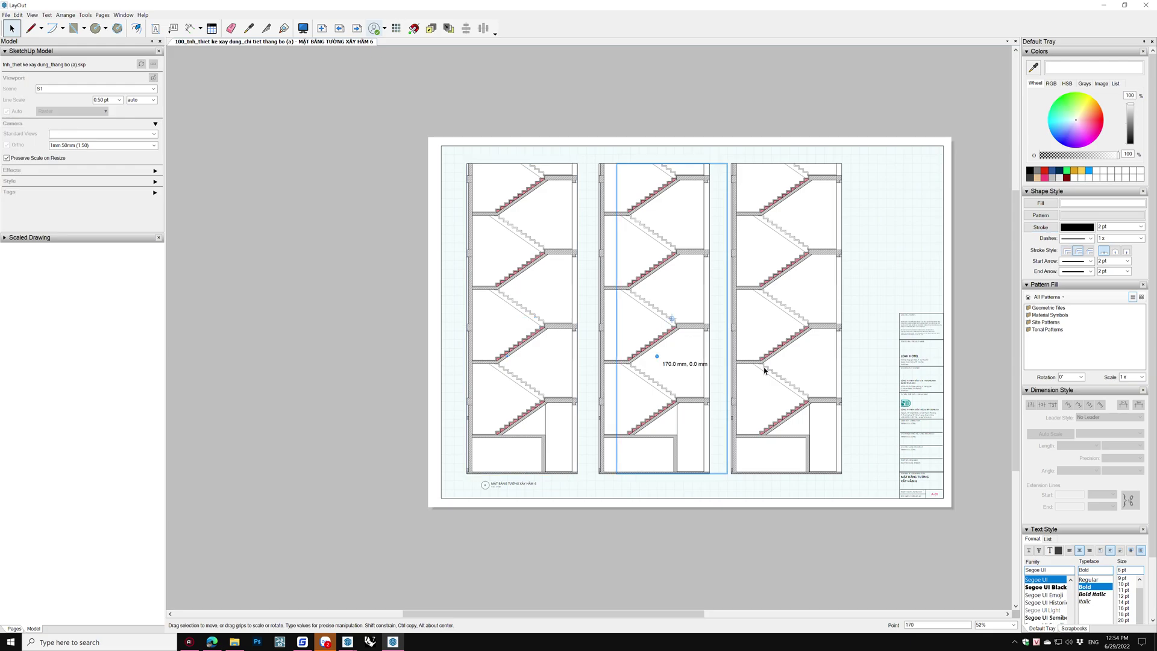
key(Return)
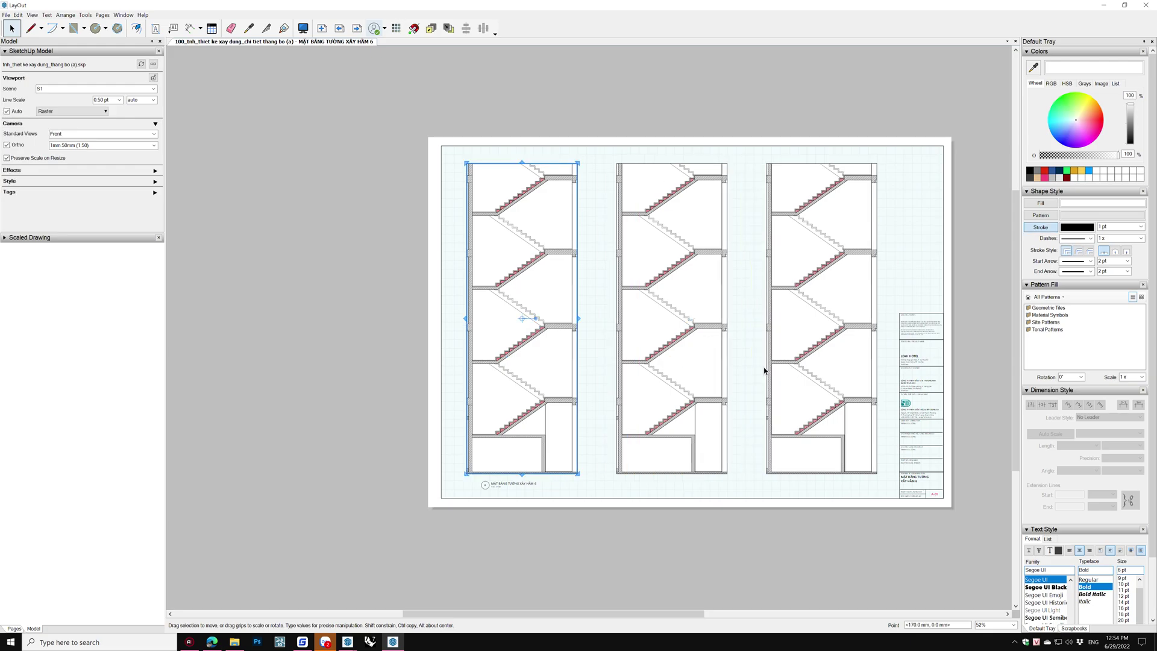
click(765, 370)
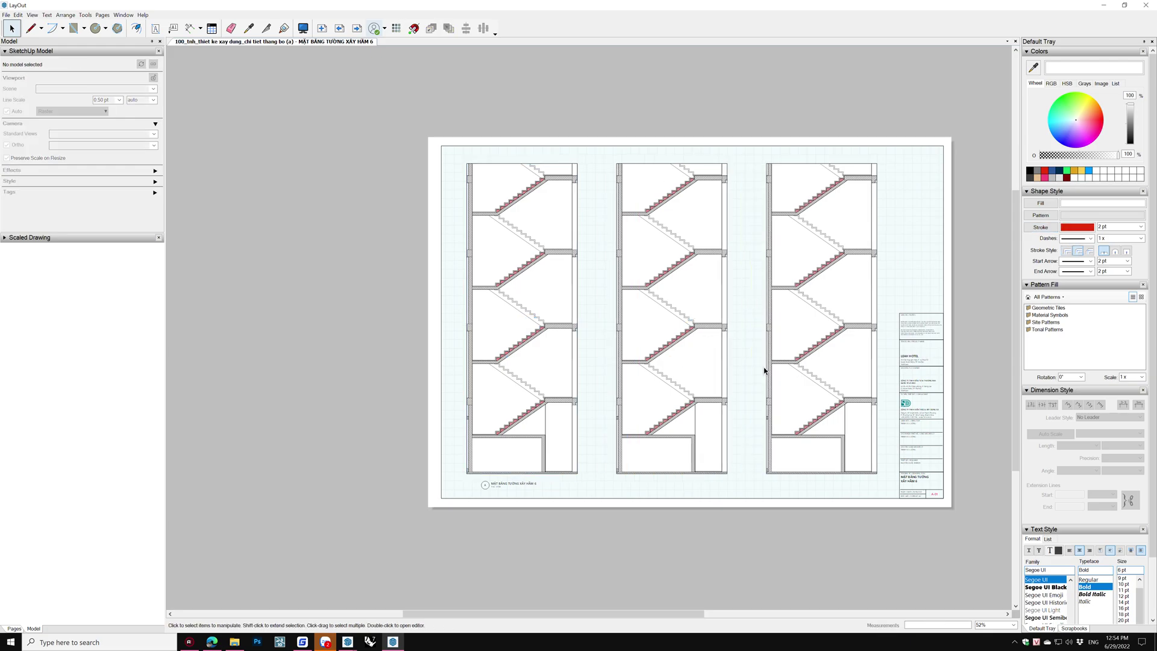
- Recrop the middle viewport to the upper stair floors, bottom-aligned with the right viewport at full height
click(660, 401)
scroll(660, 400, down, 2)
drag(668, 231, 671, 90)
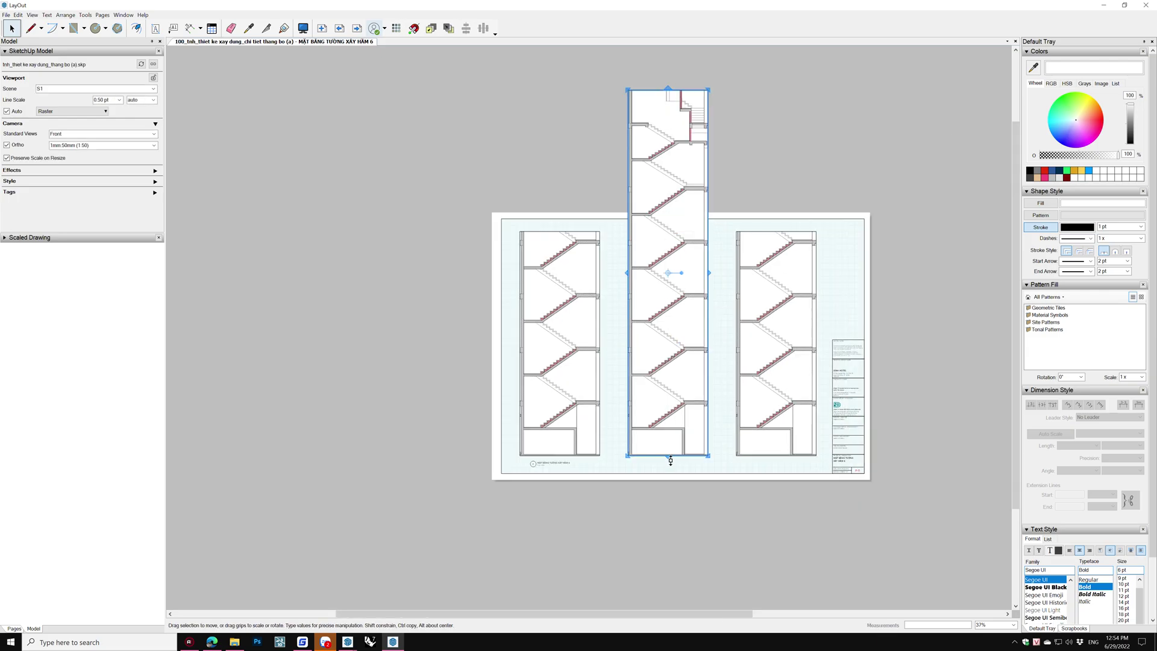
drag(671, 461, 600, 230)
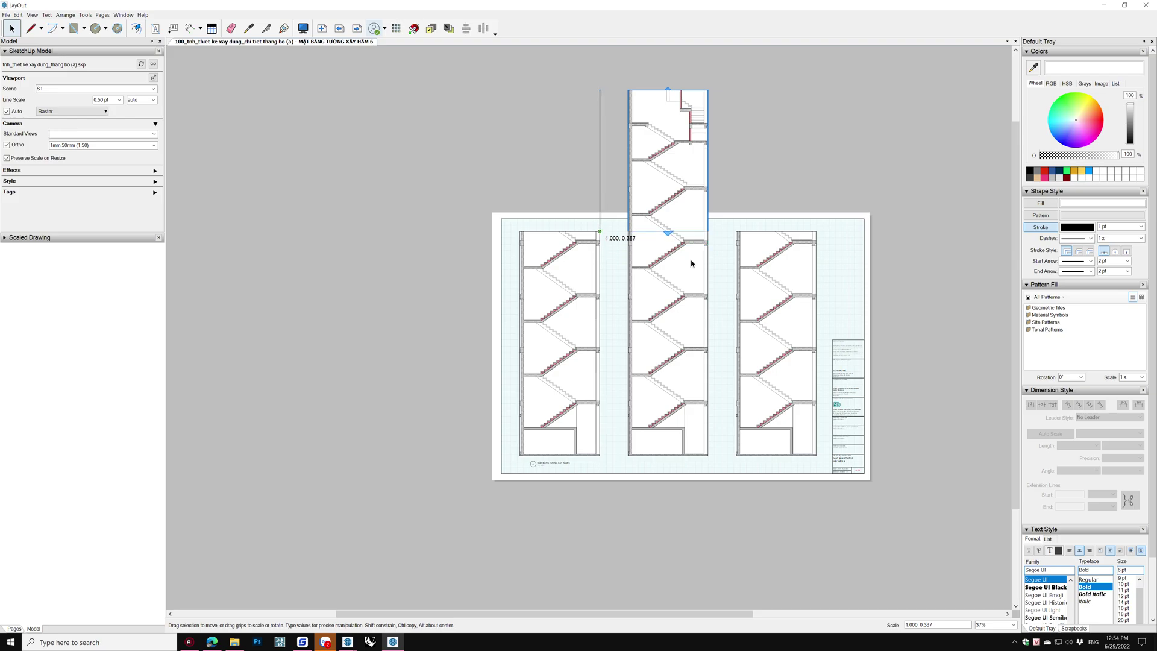
drag(691, 263, 691, 263)
shift+click(768, 281)
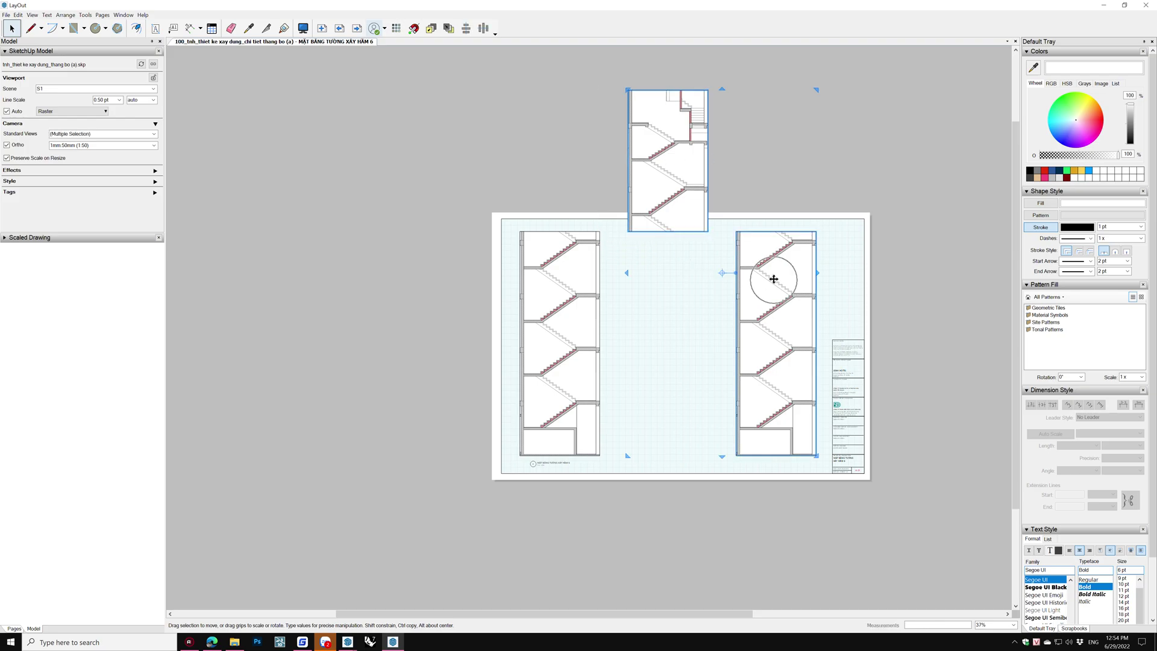
key(ctrl+shift+b)
click(668, 337)
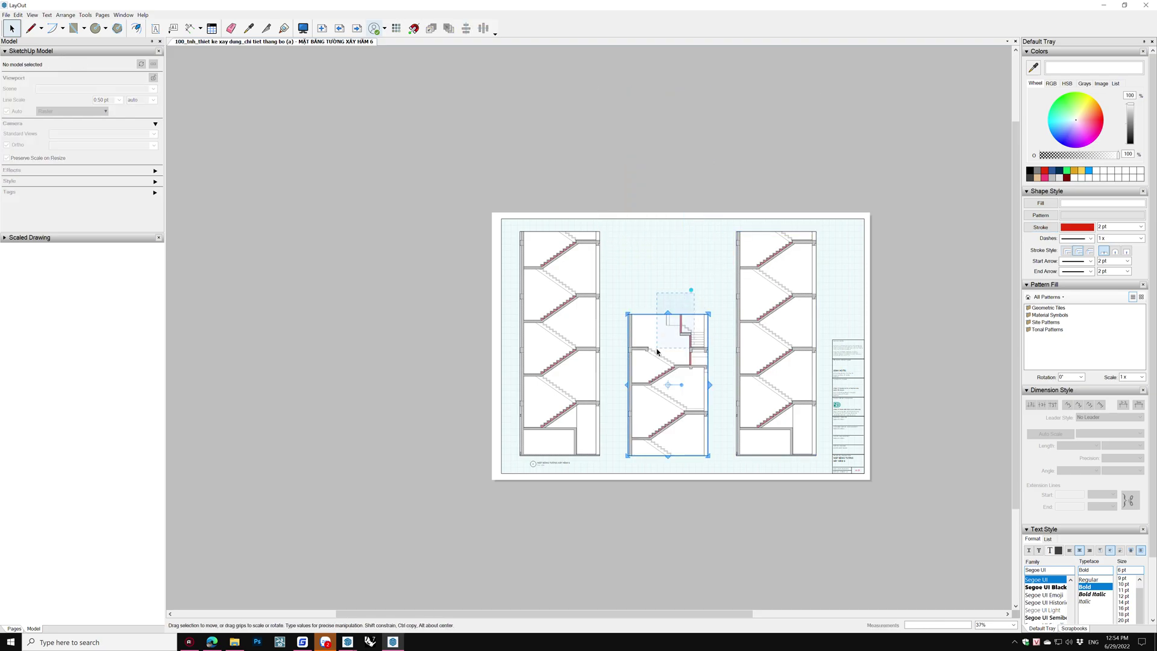
drag(671, 313, 619, 239)
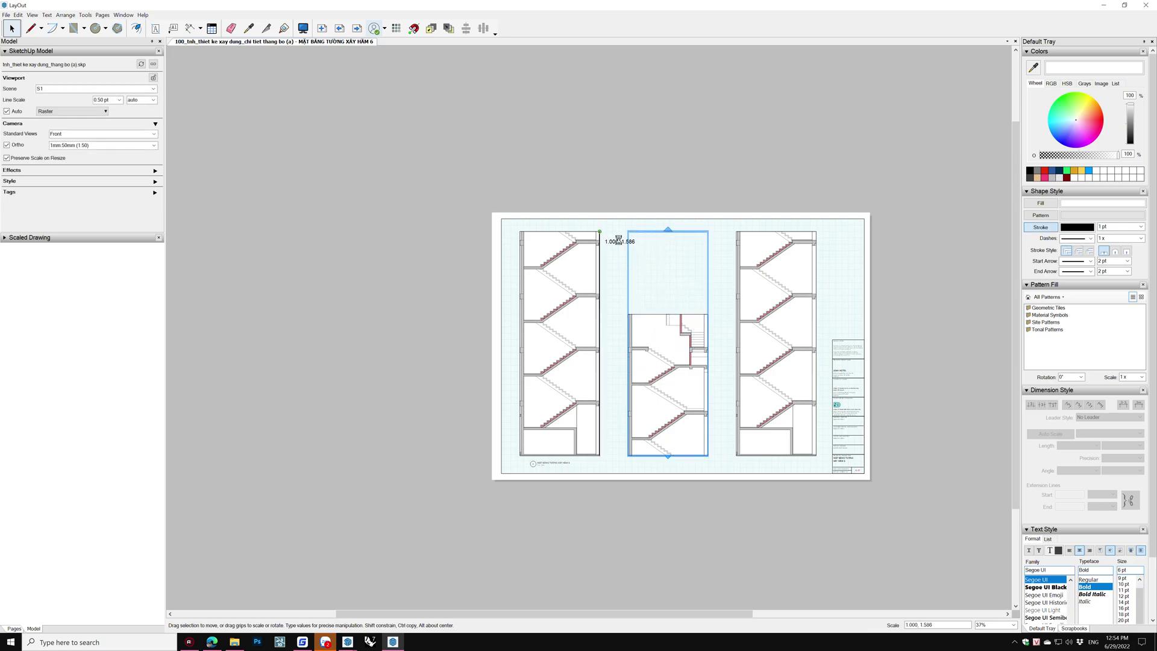
drag(692, 266, 694, 266)
- Recrop the right viewport to the upper floors, bottom-aligned with the middle one at full height
click(770, 279)
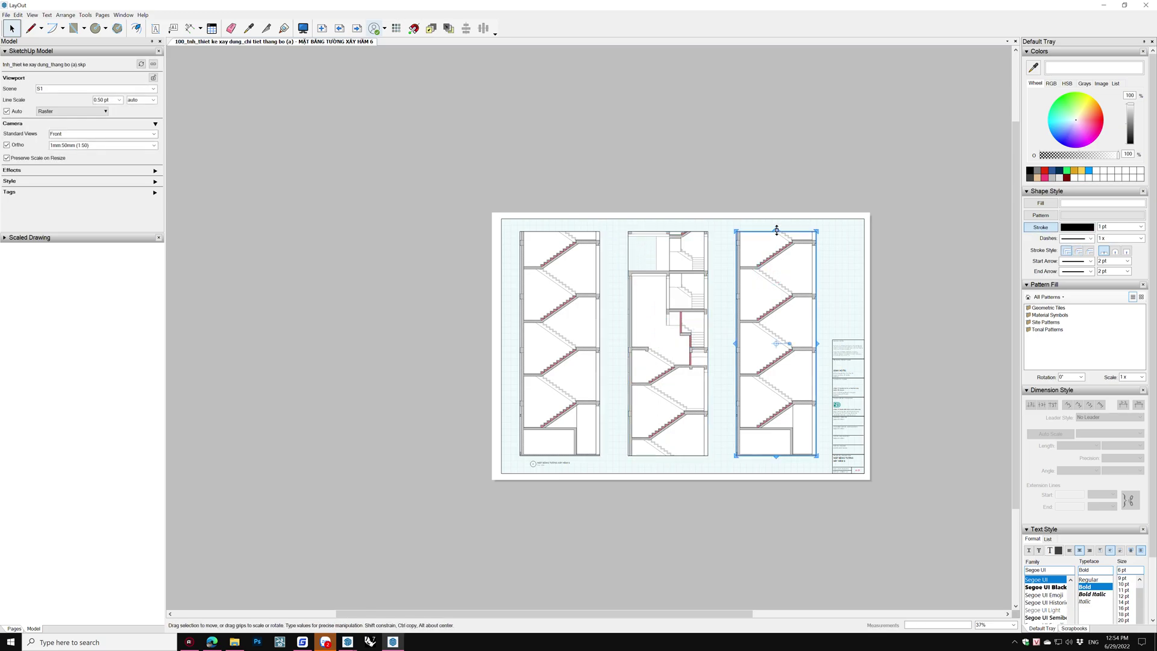
drag(776, 232, 770, 130)
drag(773, 455, 639, 233)
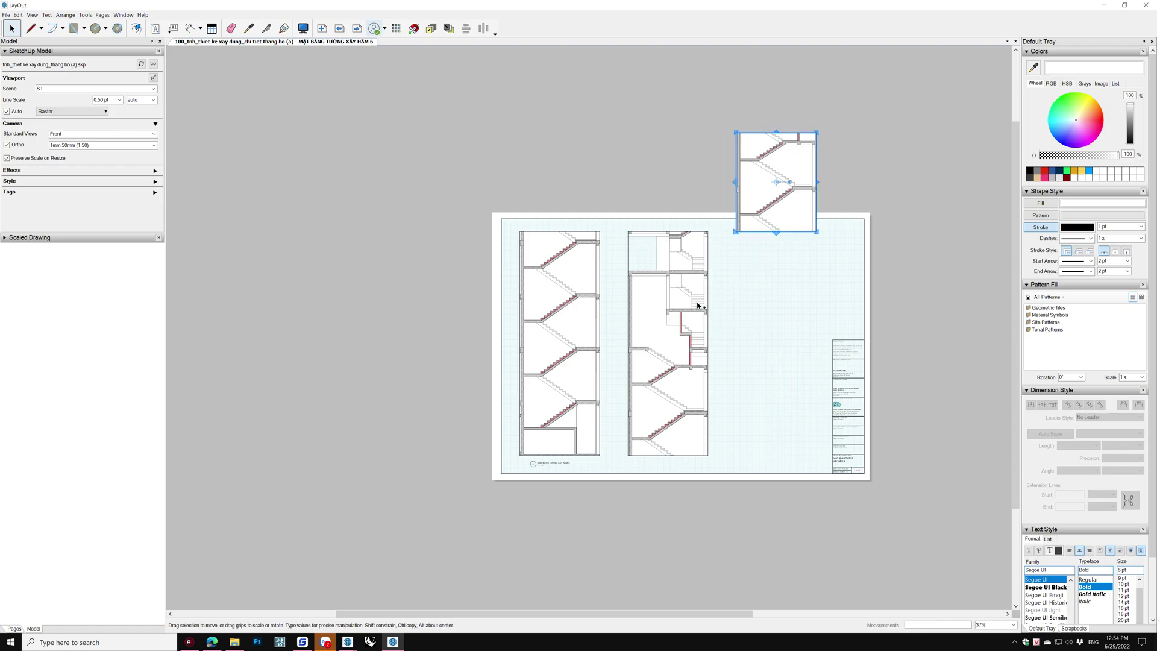
shift+click(681, 303)
key(ctrl+shift+Down)
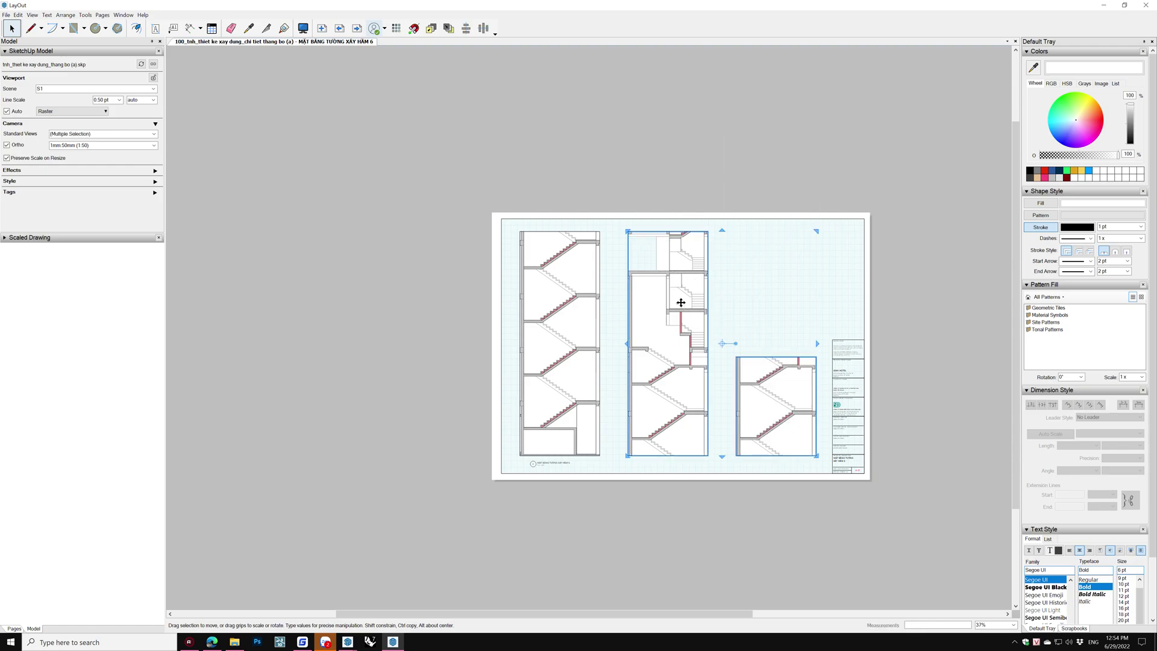
click(783, 396)
drag(777, 357, 708, 232)
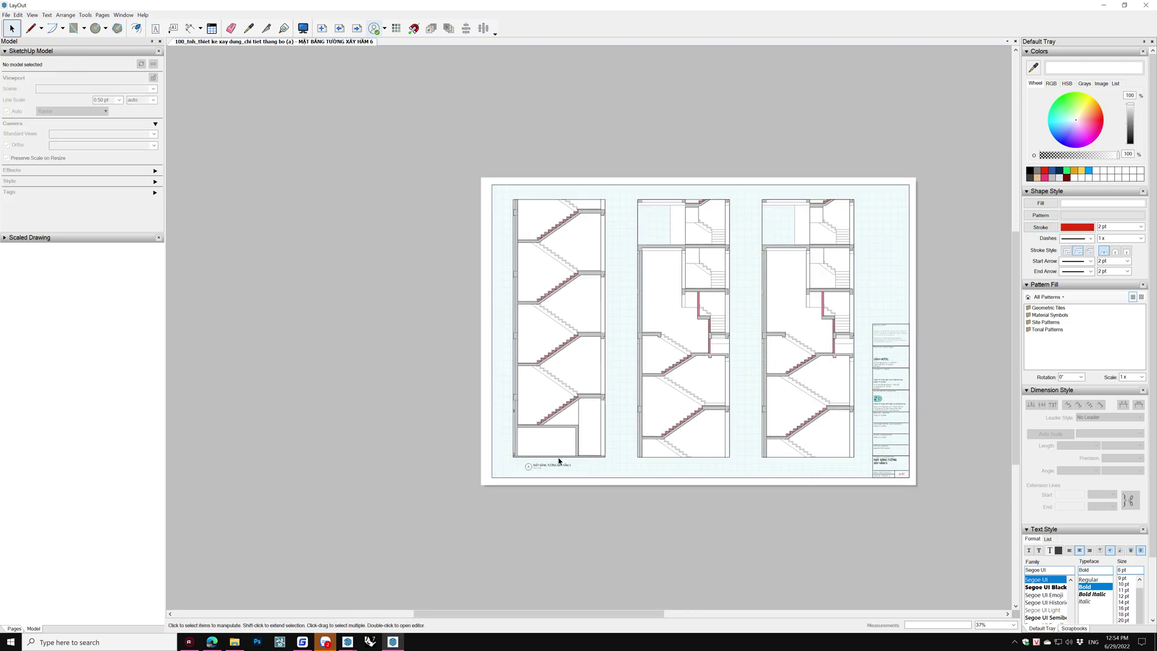
- Rename page 2 to 'MẶT CẮT THANG BỘ CT-1' in the Pages panel
scroll(517, 505, up, 5)
scroll(517, 505, down, 5)
scroll(525, 495, up, 5)
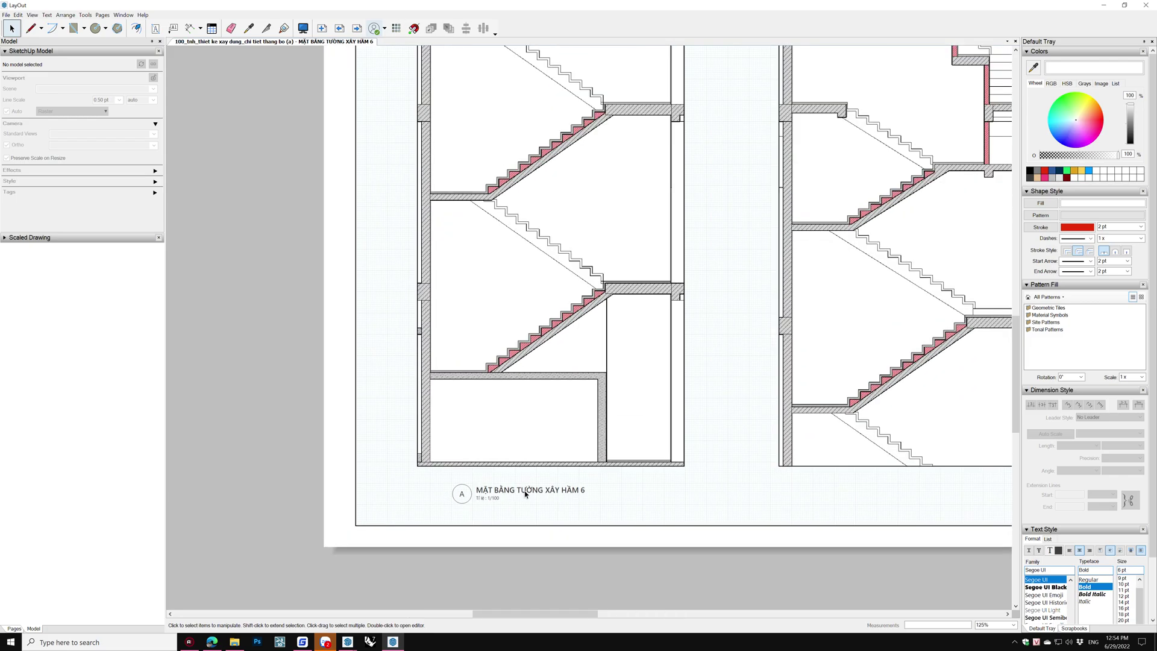
click(526, 494)
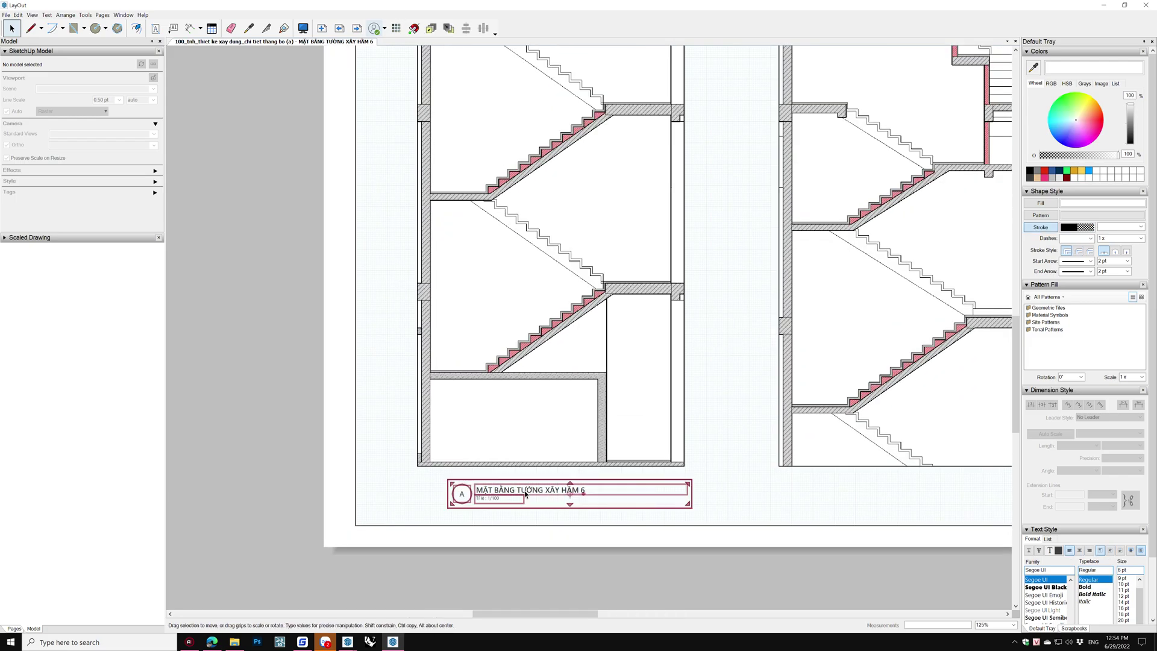
click(13, 628)
double_click(78, 80)
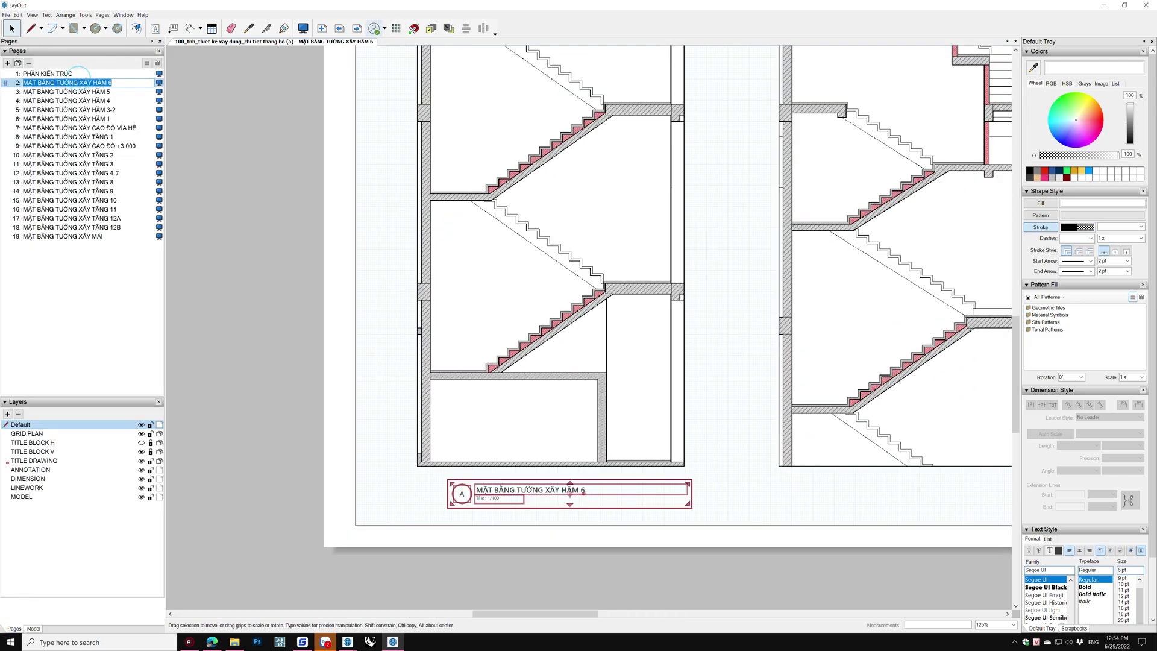
text(m)
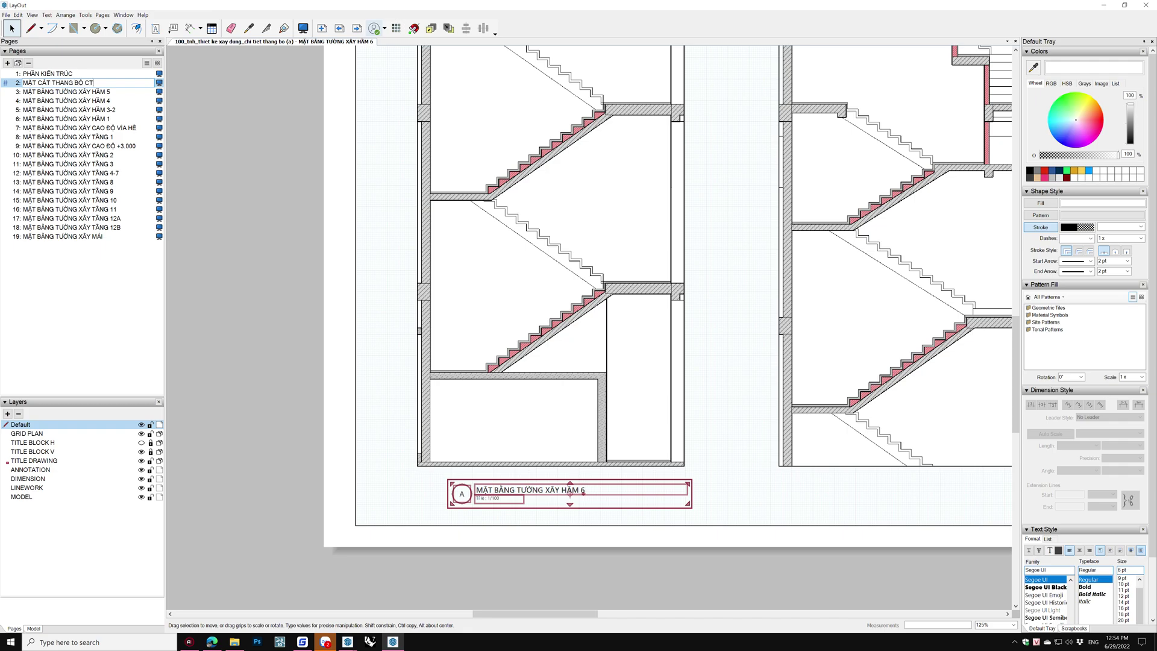
text(-1)
key(Return)
- Edit the drawing title label's scale line to read 'Tỉ lệ : 1/50'
click(305, 254)
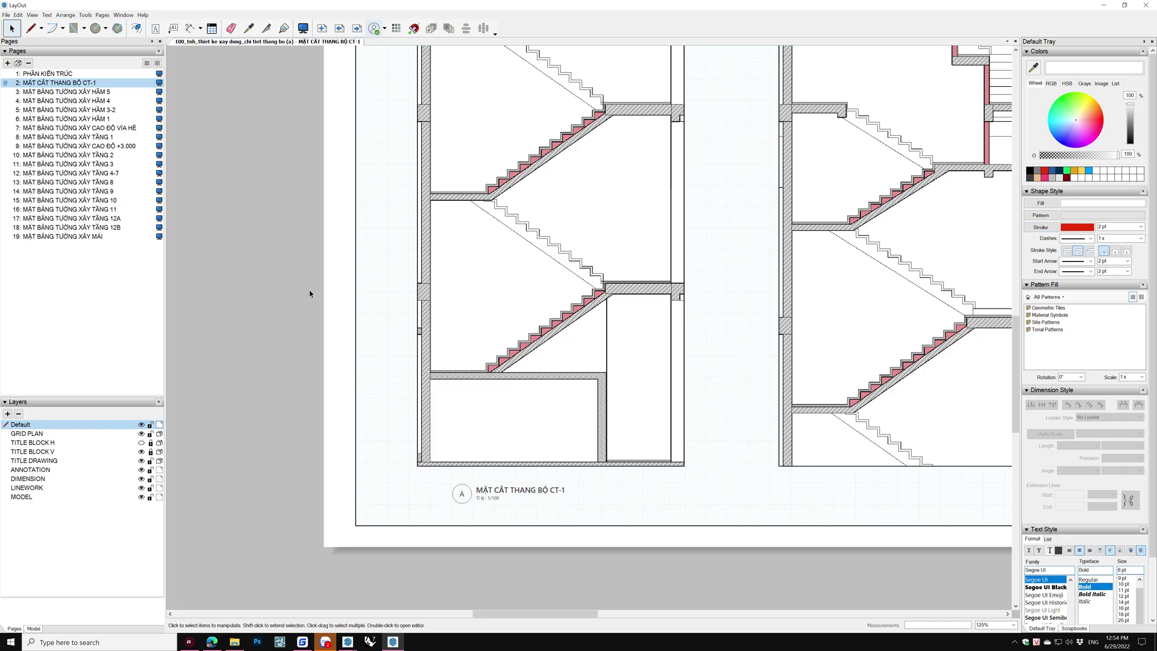
scroll(501, 511, up, 5)
click(488, 476)
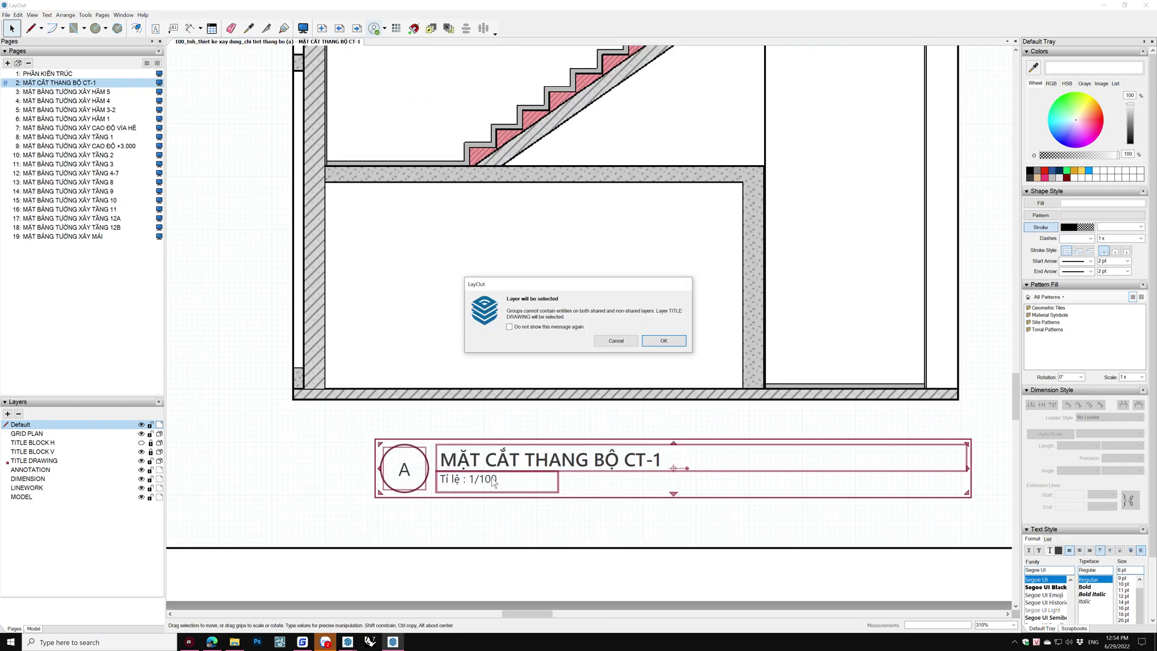
click(664, 340)
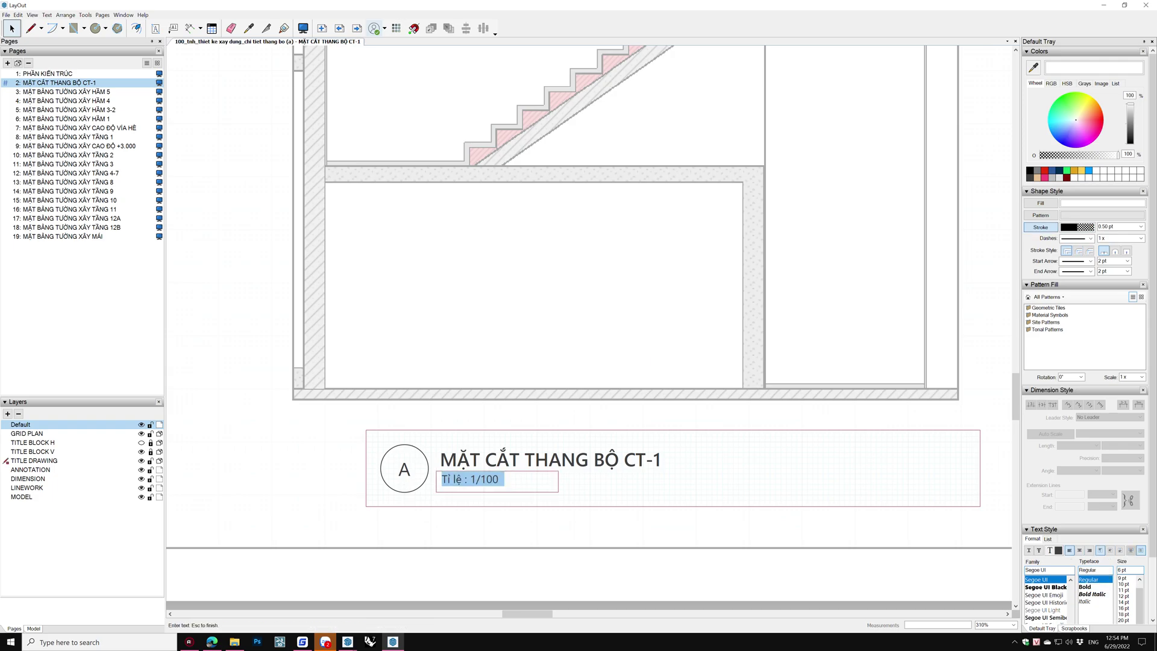
click(482, 479)
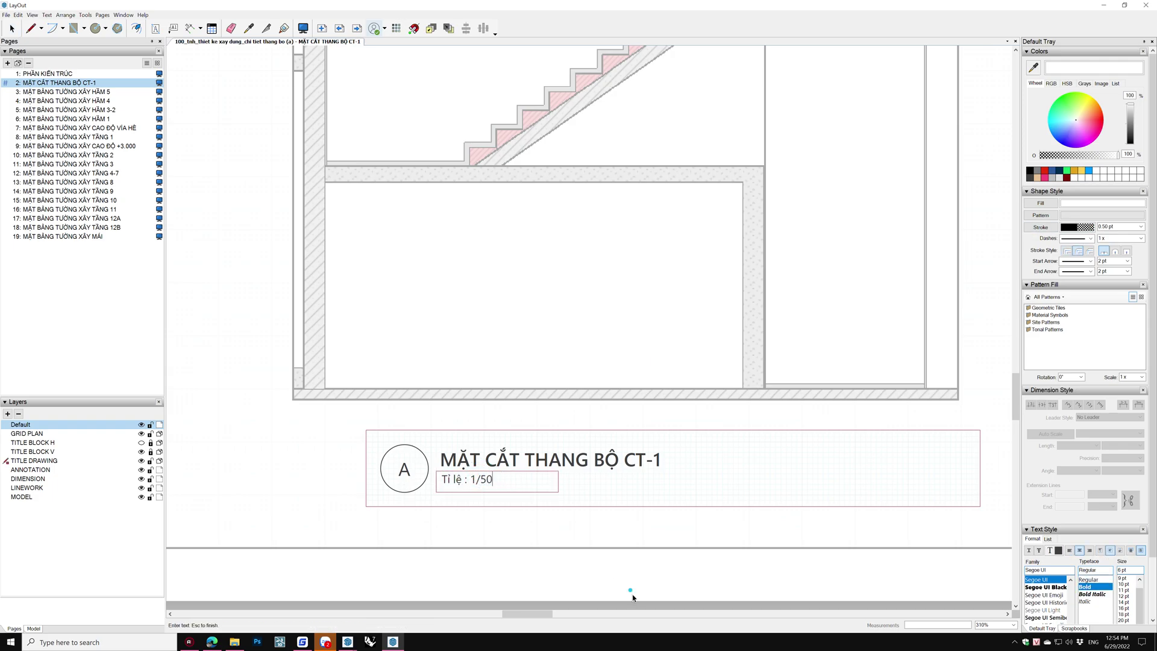
key(Escape)
scroll(429, 497, down, 3)
scroll(429, 497, down, 4)
scroll(429, 536, down, 3)
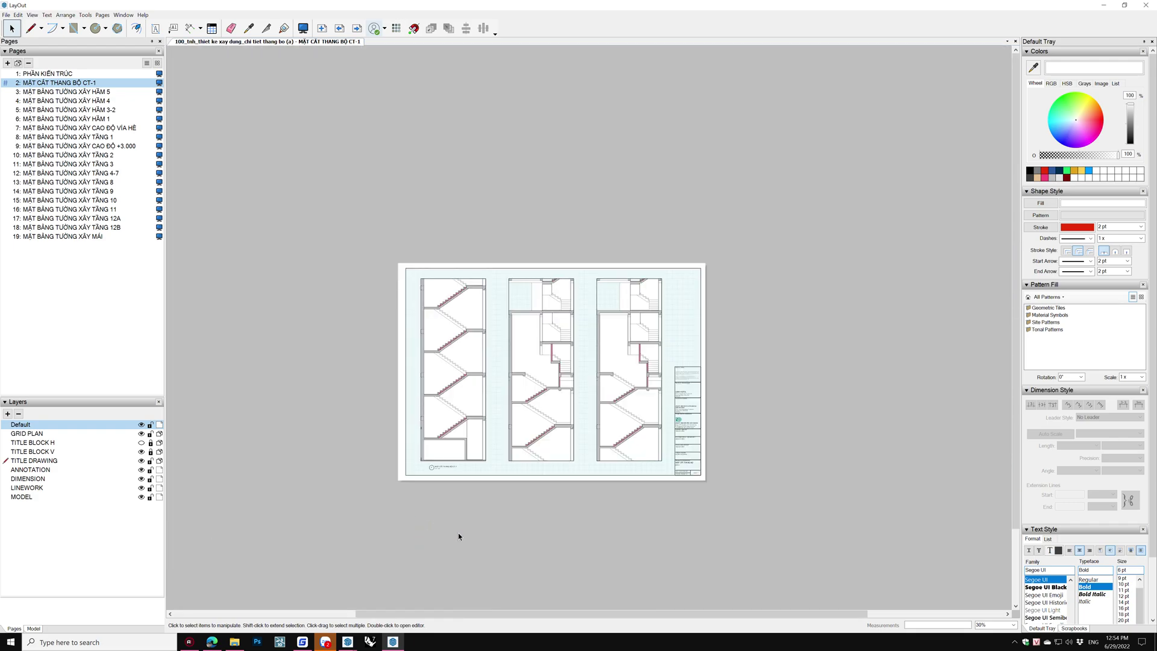
- Type the note 'DIM VÀ GHI CHÚ THÔI' below the middle viewport and size it to 20 pt
scroll(575, 348, up, 1)
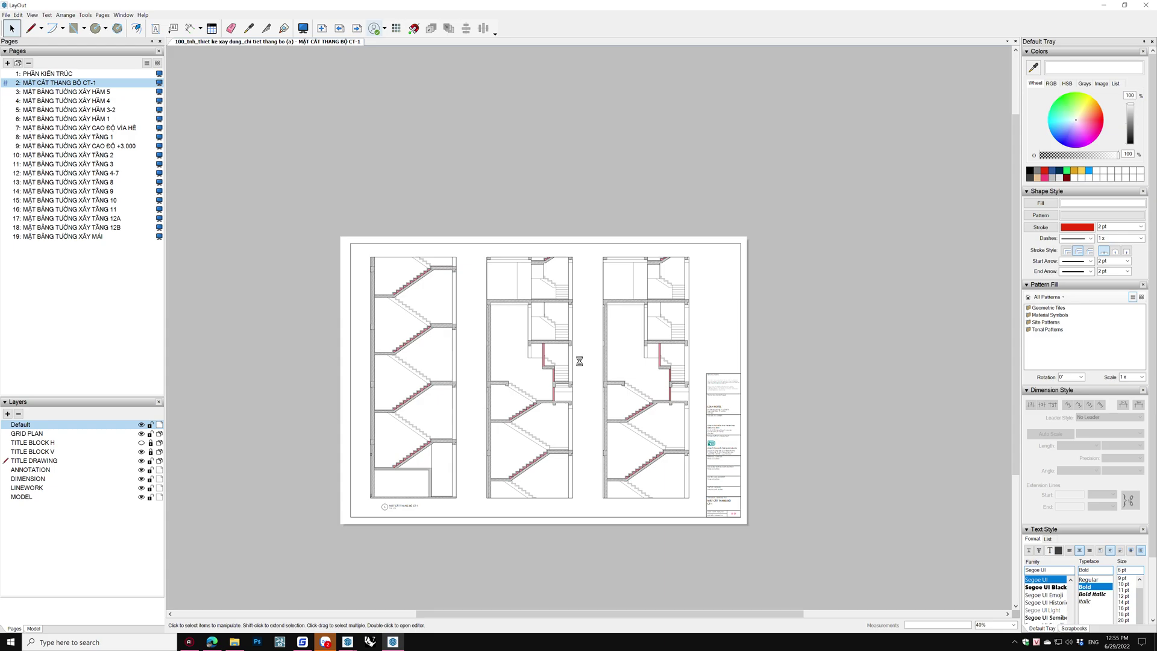
click(155, 27)
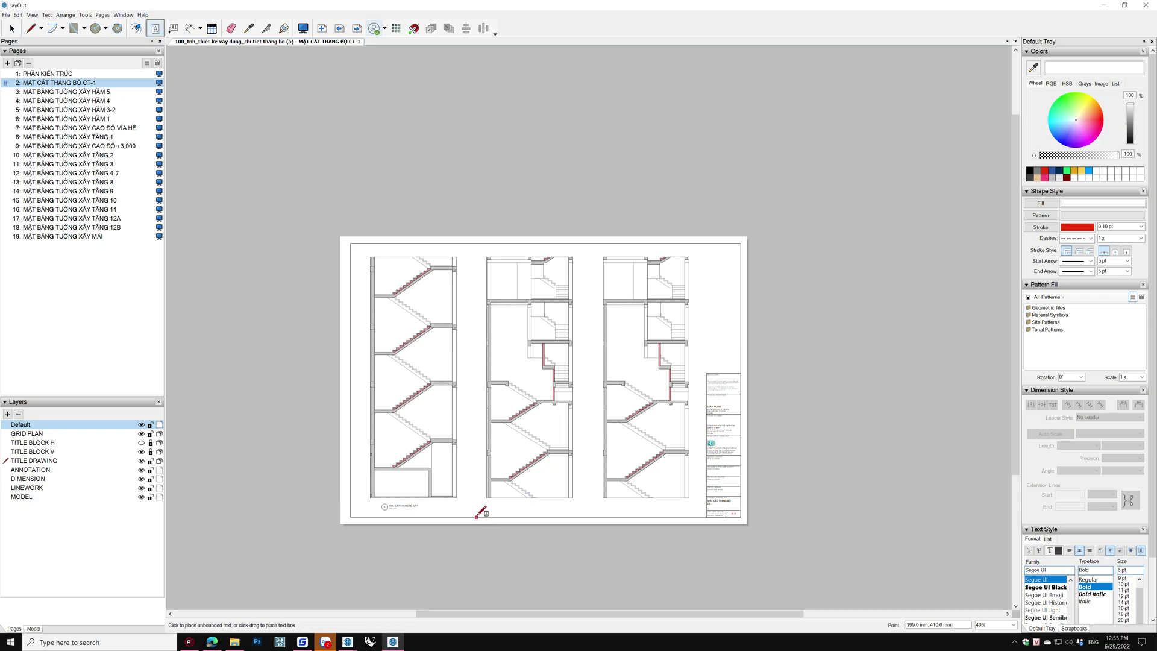
scroll(476, 506, up, 2)
scroll(476, 506, up, 2)
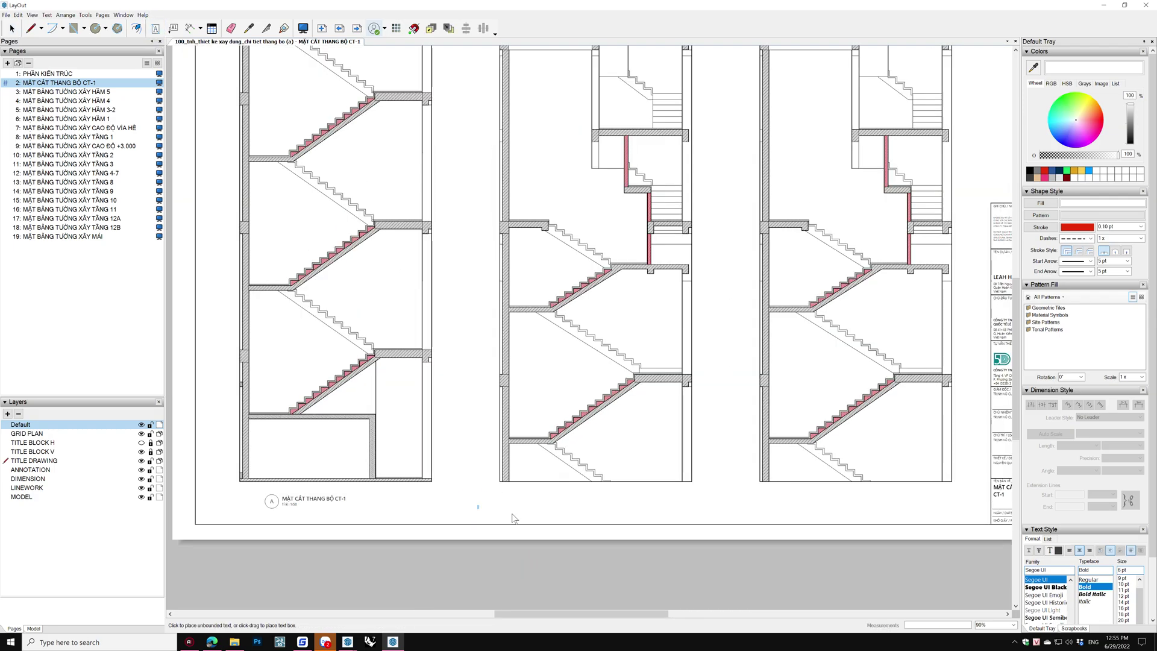
text(VÁI)
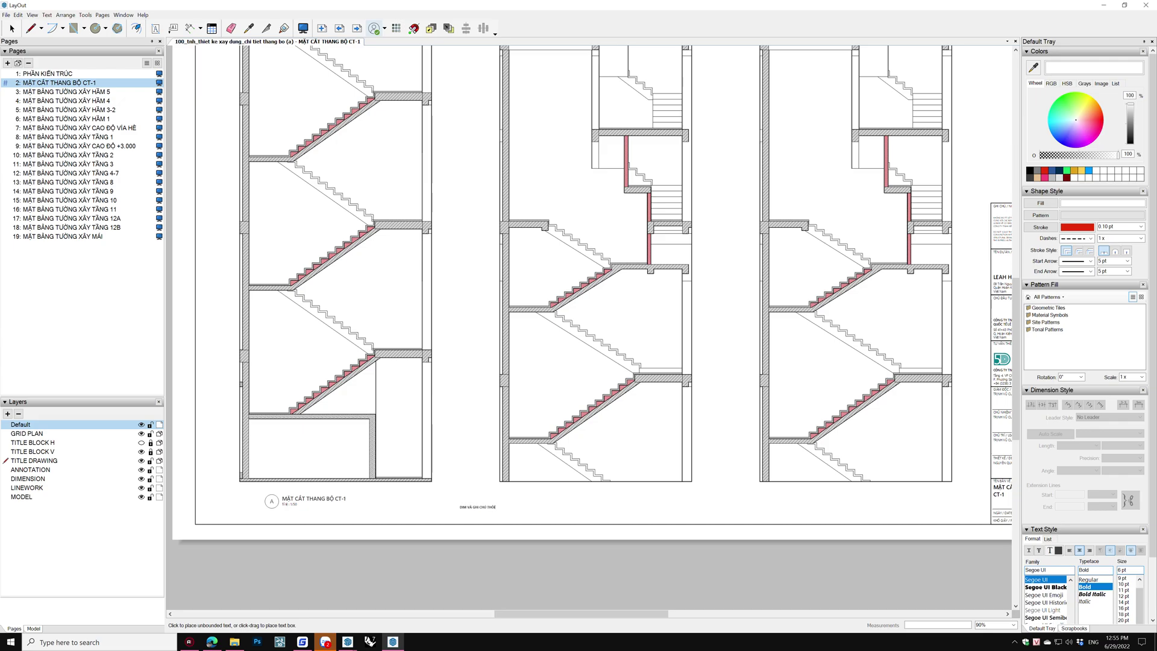
key(space)
click(479, 508)
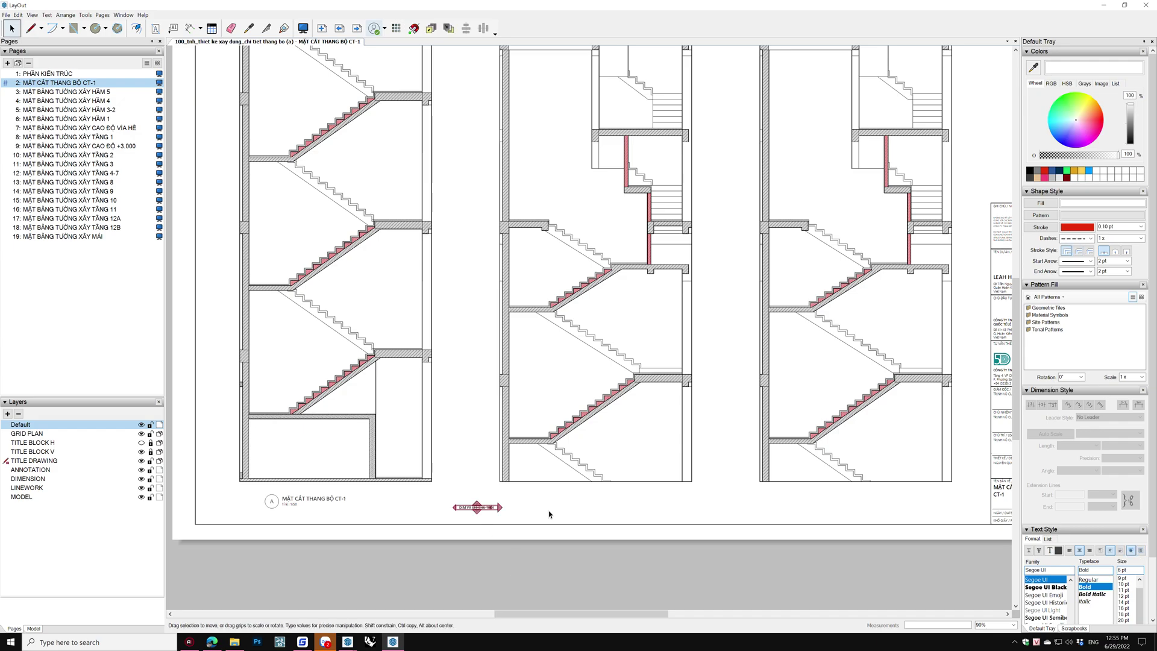
click(1123, 620)
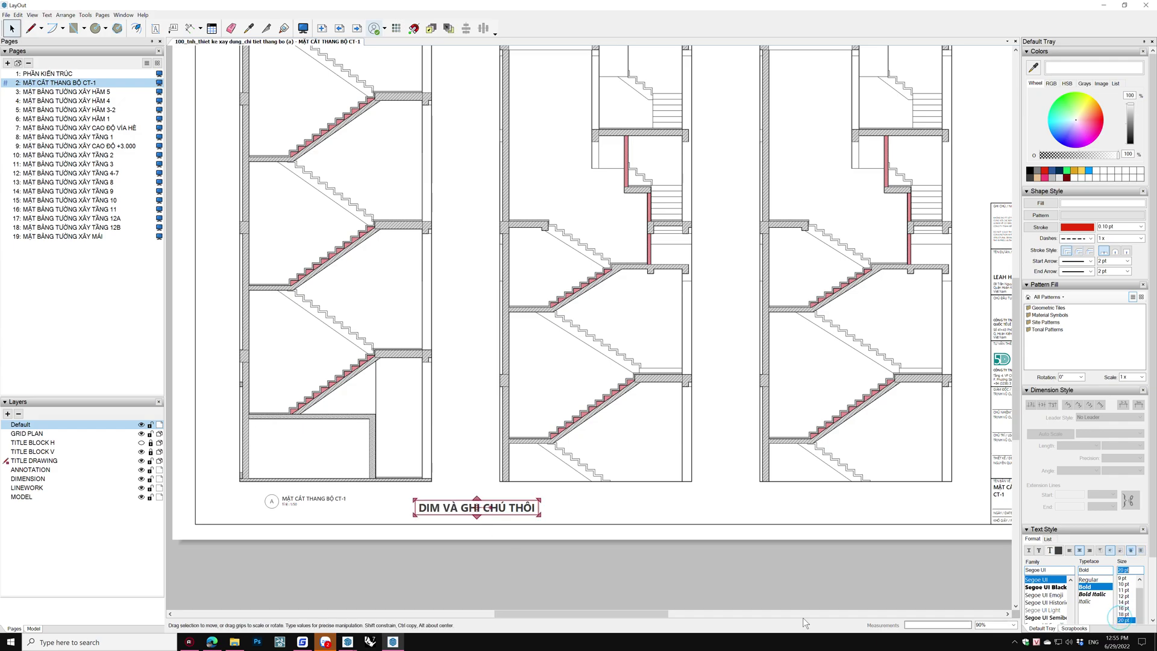